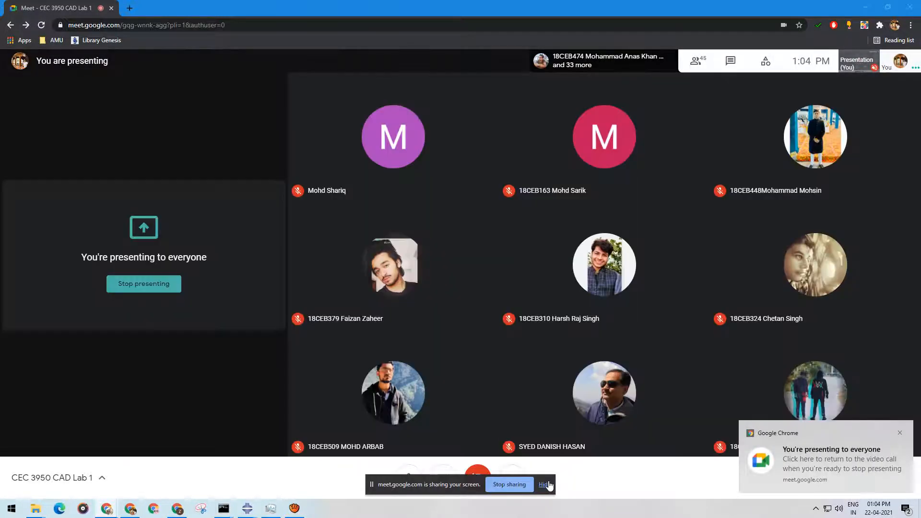
- Hide the screen-sharing notice, minimize the meeting window and launch STAAD.Pro V8i
left_click(547, 485)
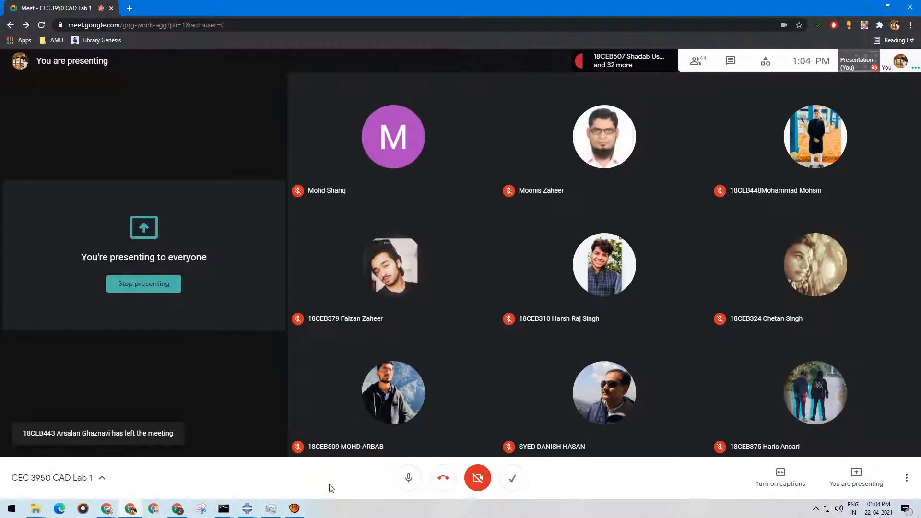
left_click(867, 6)
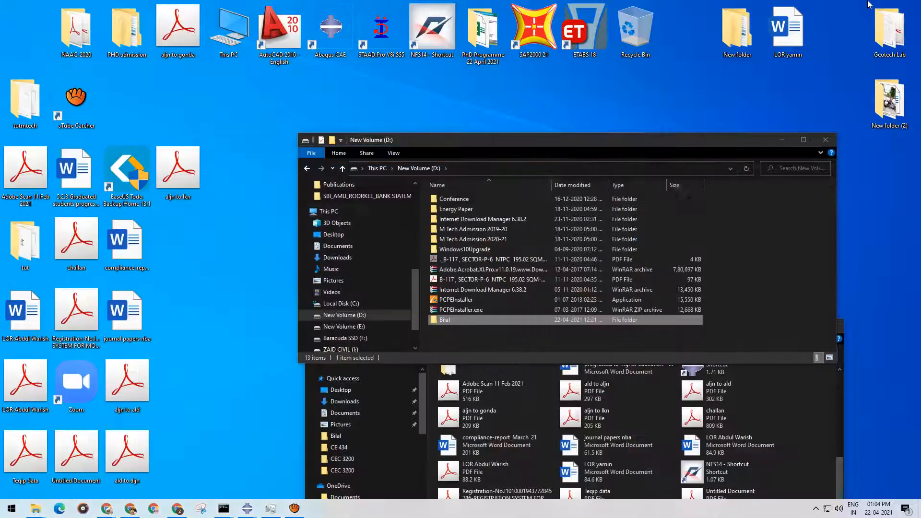
double_click(380, 26)
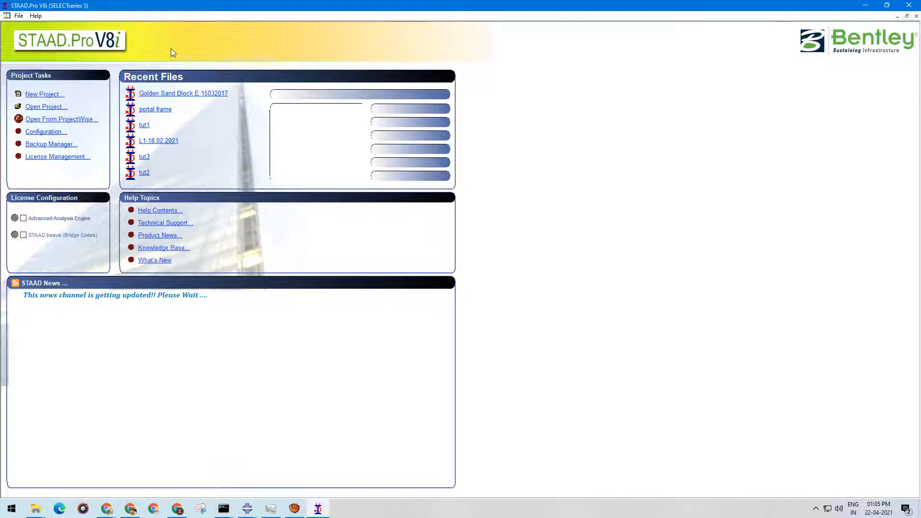
- Start a new project of type Space with the file name 3d structure
left_click(44, 95)
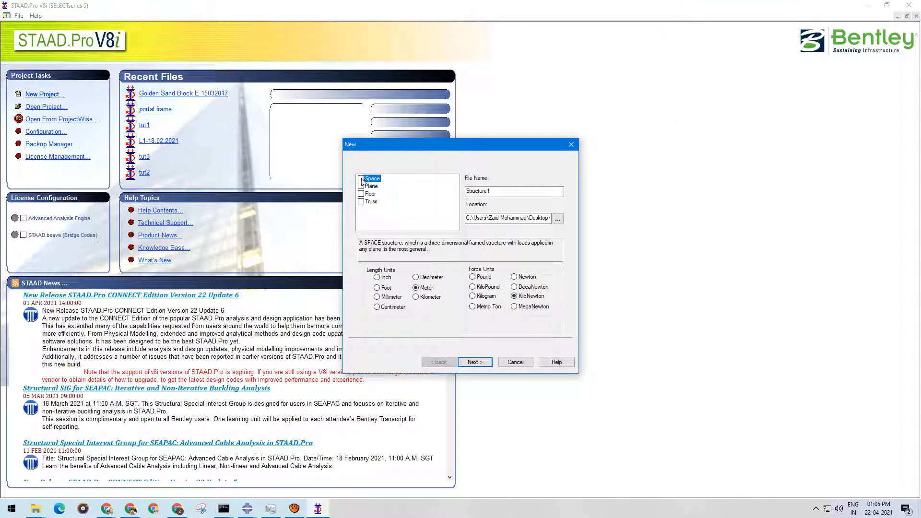
left_click(361, 179)
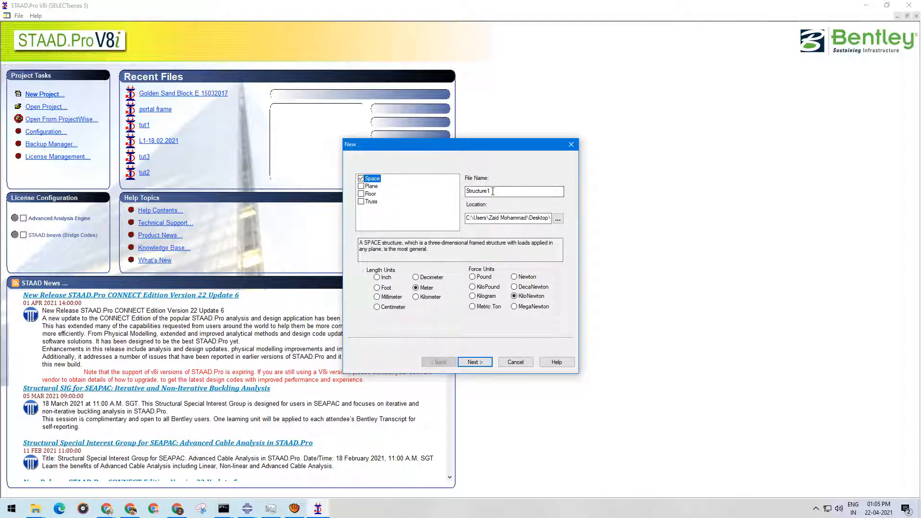
key("Tab")
type("3")
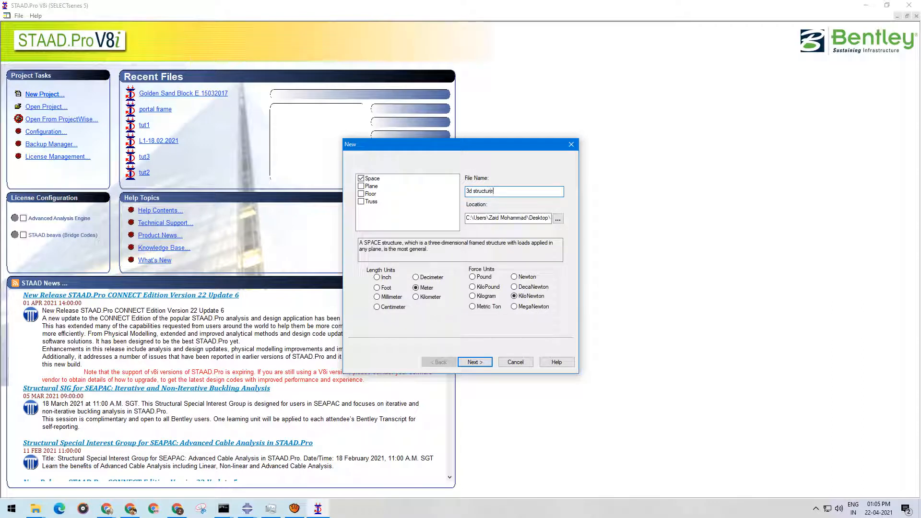
- Examine the end of the new project's location path
left_click(527, 217)
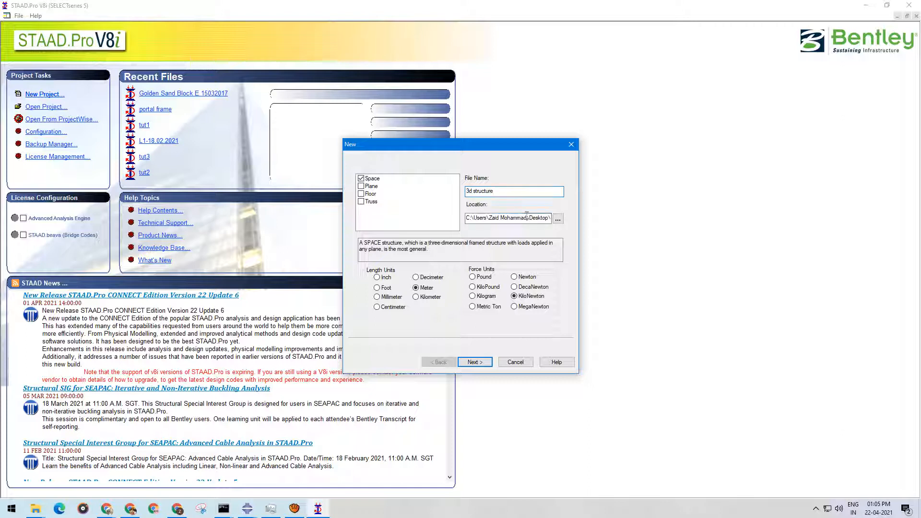
key("Right")
key("Right")
key("Right")
key("Right")
key("Right")
key("Right")
key("Right")
key("Right")
key("Right")
key("Right")
key("Right")
key("Right")
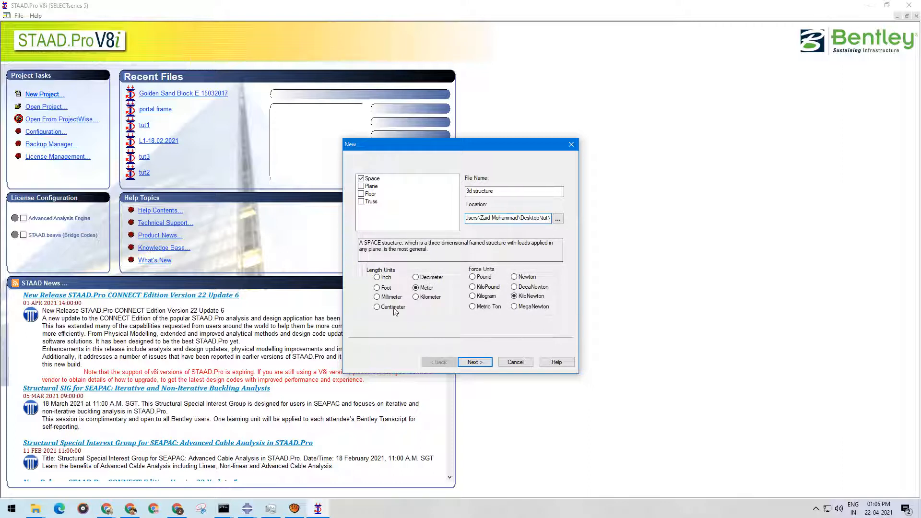
- Accept the project settings in Meter and KiloNewton units and create the project with Open Structure Wizard as the starting point
left_click(474, 362)
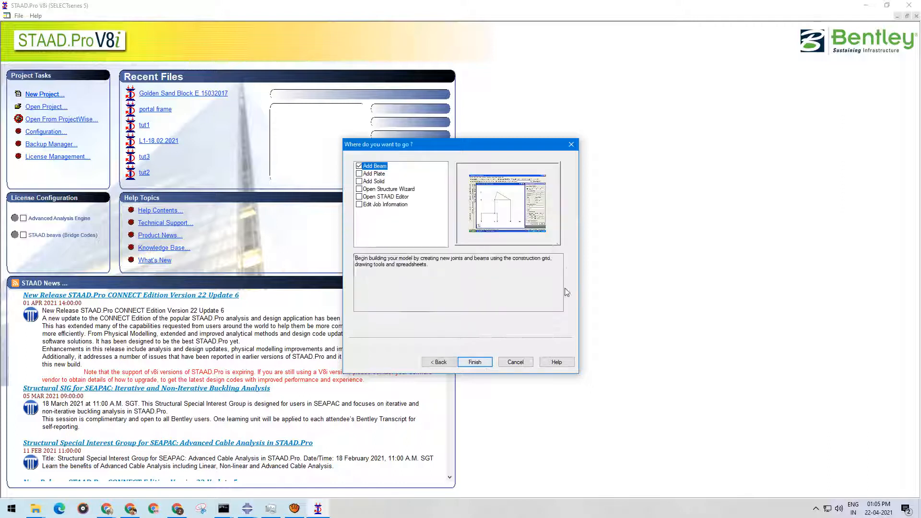
left_click(361, 190)
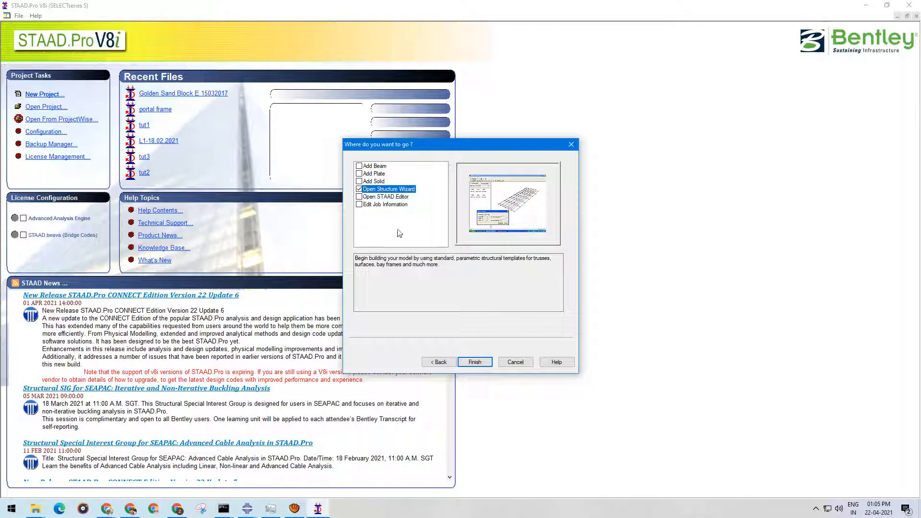
left_click(475, 362)
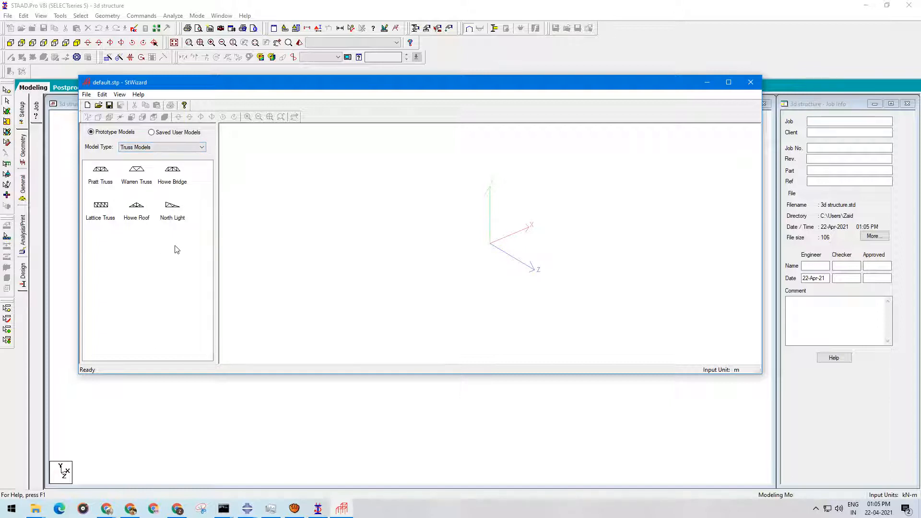
- Look through the prototypes offered under Frame Models and Surface/Plate Models, including Floor Grid, Quad Plate and Cooling Tower
left_click(202, 146)
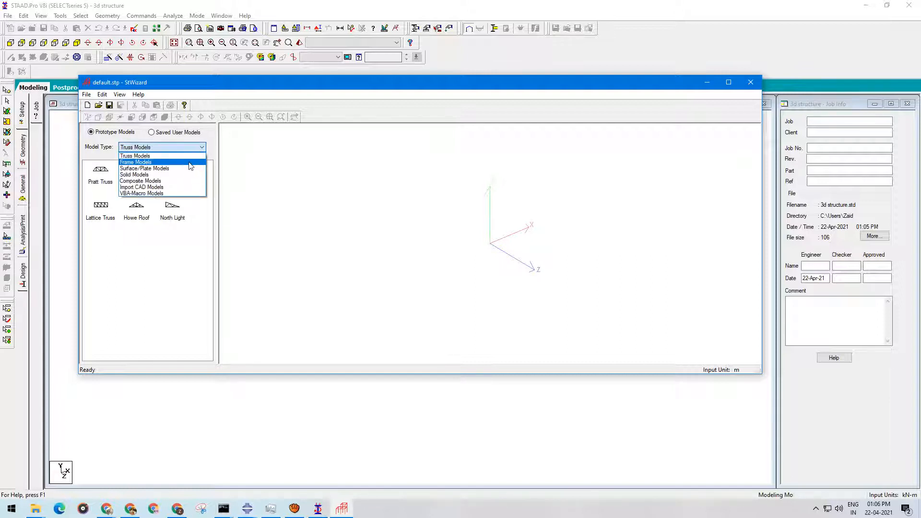
left_click(193, 158)
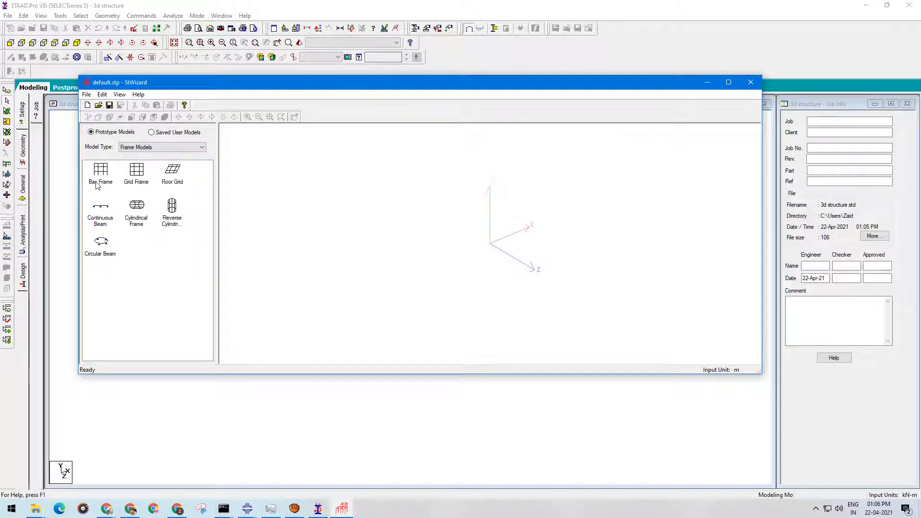
left_click(171, 178)
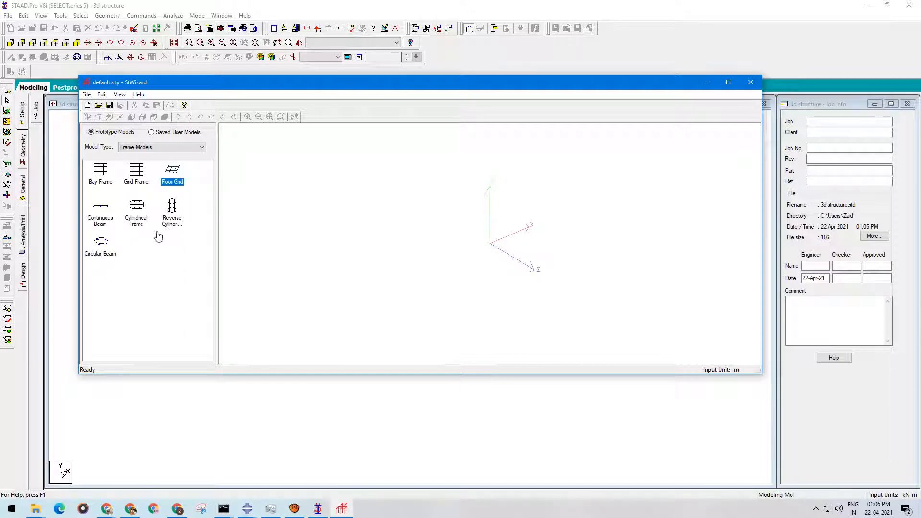
left_click(166, 146)
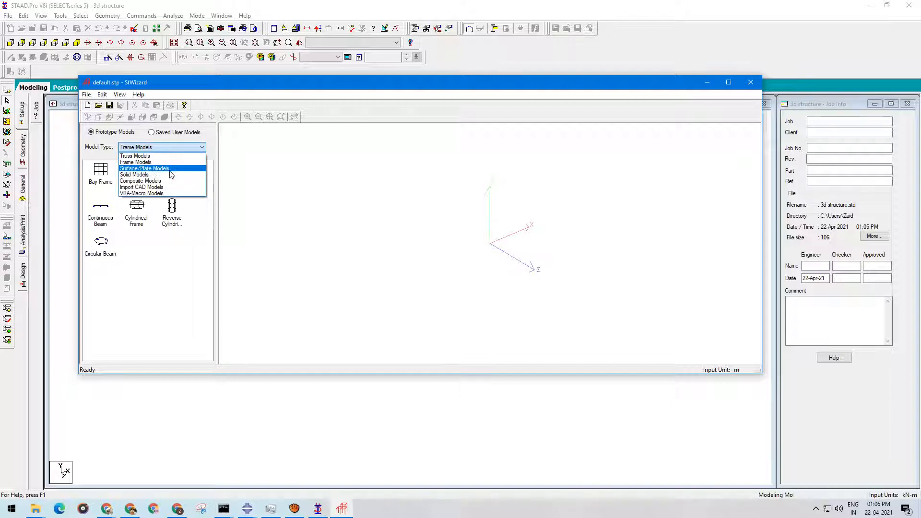
left_click(152, 169)
left_click(173, 174)
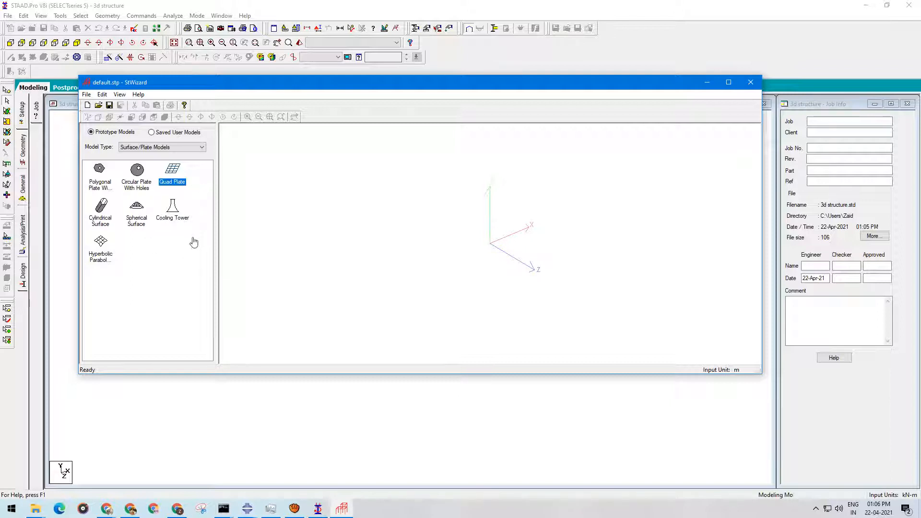
left_click(168, 220)
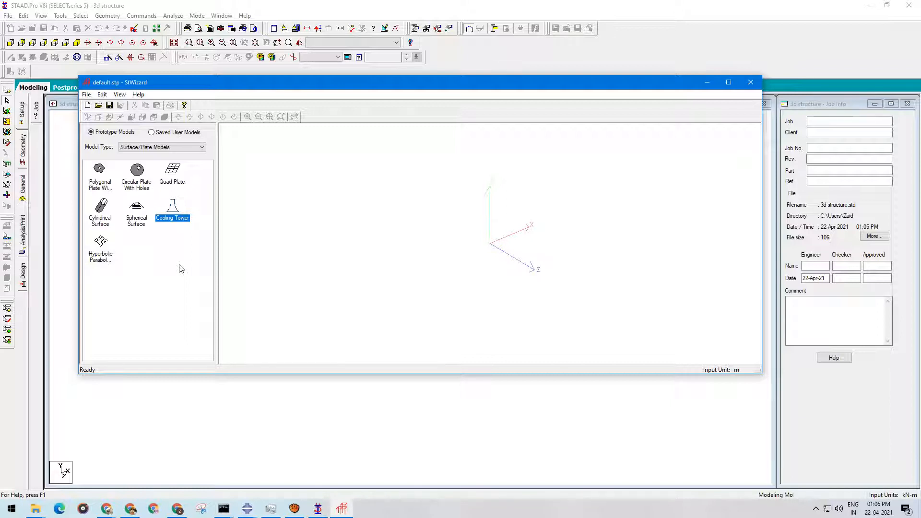
- Set the model type to Frame Models and open the parameters of the Bay Frame prototype
left_click(196, 147)
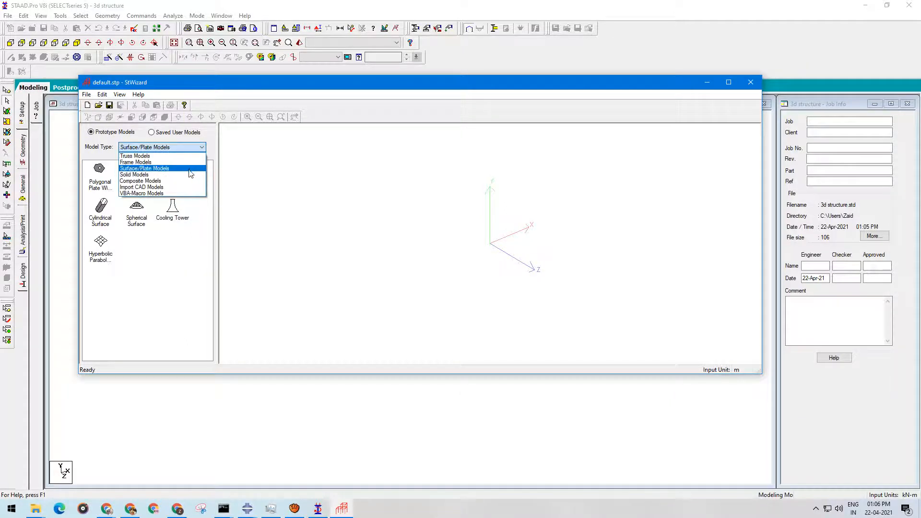
left_click(170, 163)
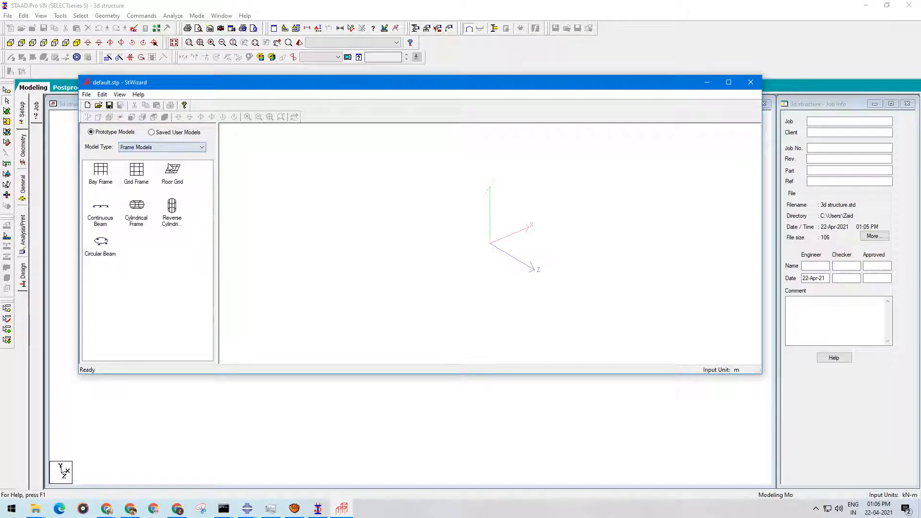
left_click(107, 185)
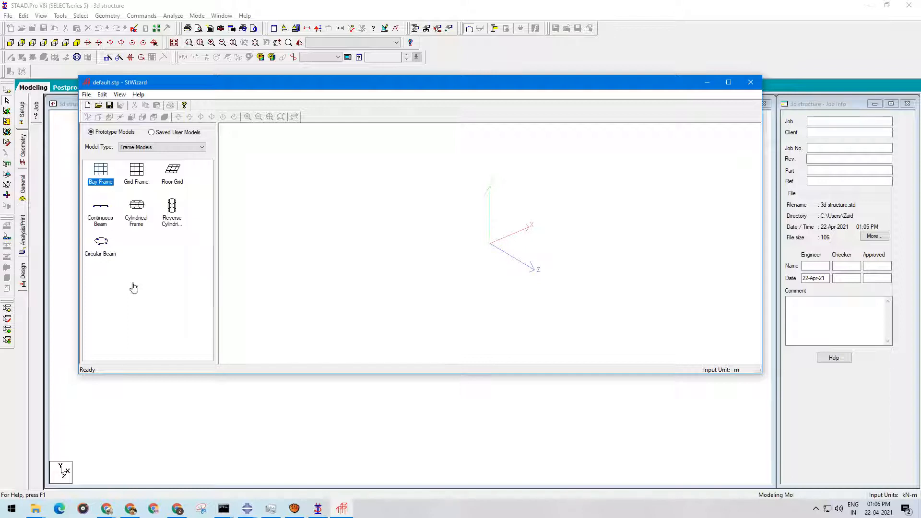
left_click(143, 306)
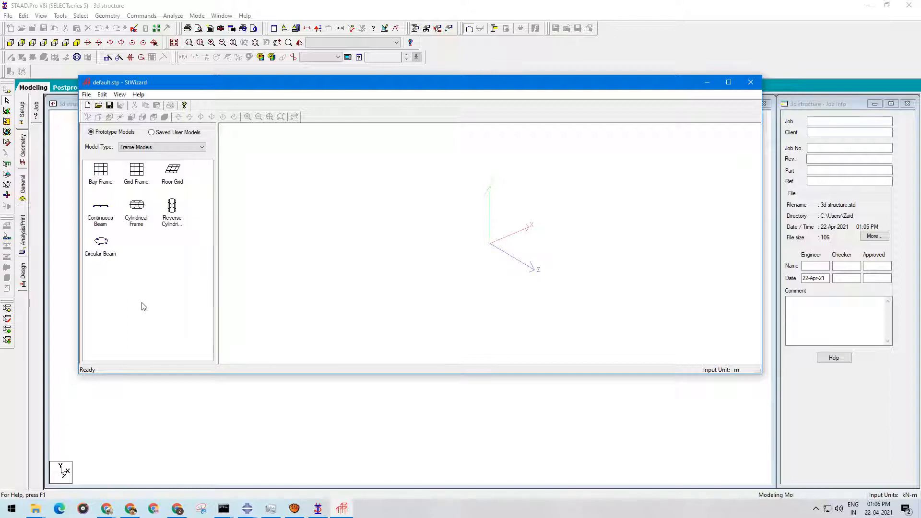
left_click(107, 185)
double_click(106, 184)
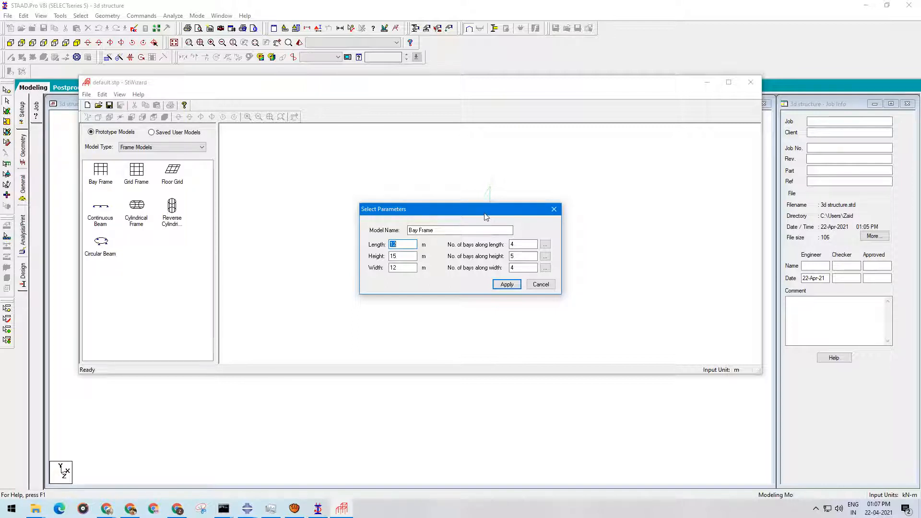
- Set the bay frame's height to 9 m and the number of bays along length, height and width to 3 each
left_click_drag(487, 214, 389, 207)
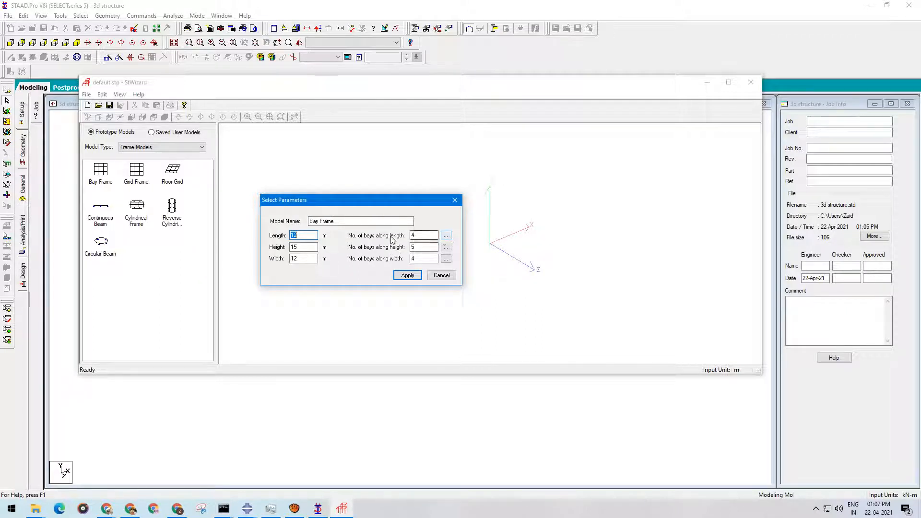
double_click(421, 235)
type("3")
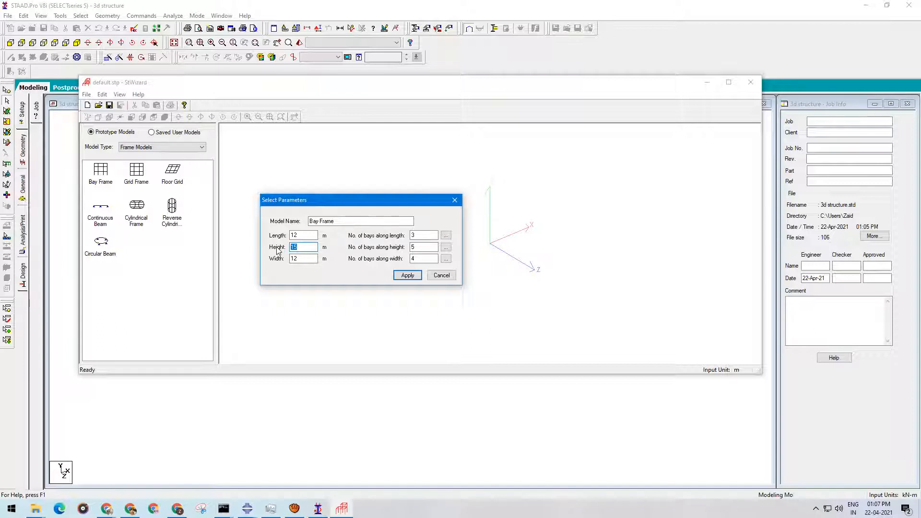
type("9")
double_click(414, 248)
double_click(415, 258)
- Review the individual bay lengths along the frame's length and generate the bay frame with the chosen parameters
left_click(446, 236)
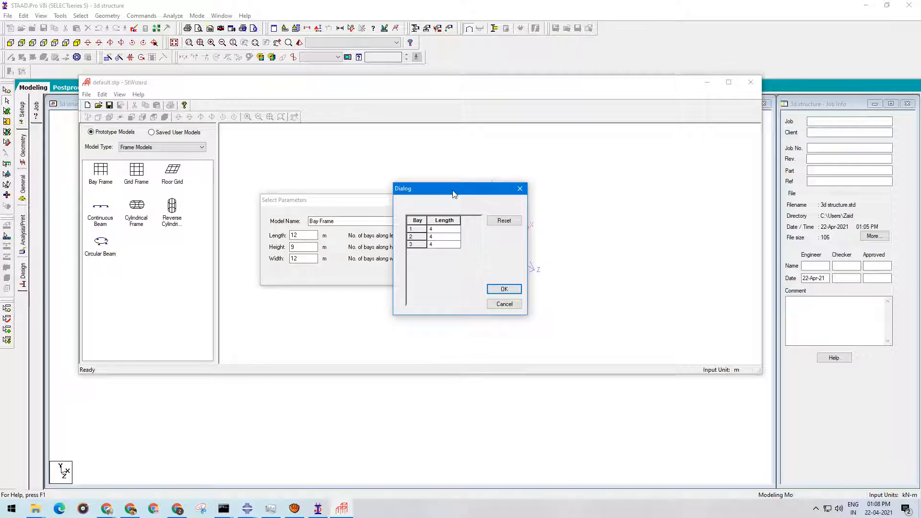
left_click_drag(453, 194, 578, 190)
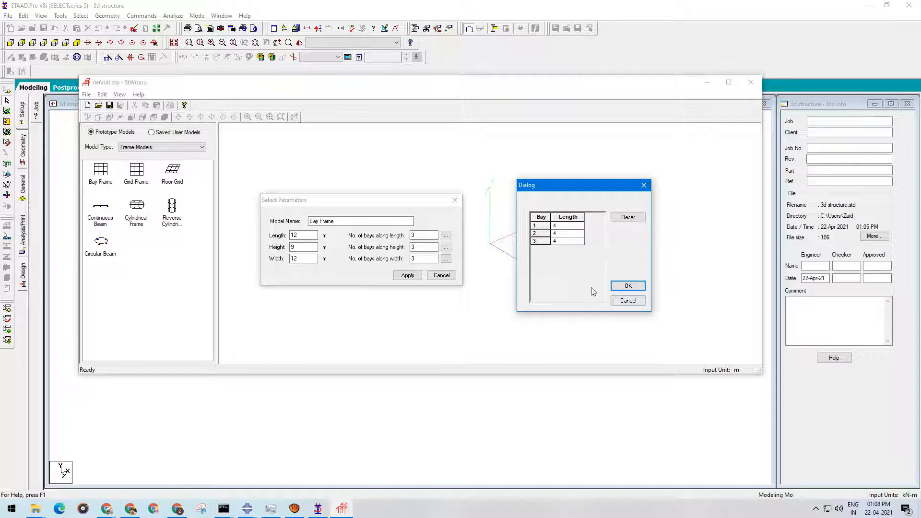
left_click(564, 226)
left_click(560, 227)
left_click(628, 286)
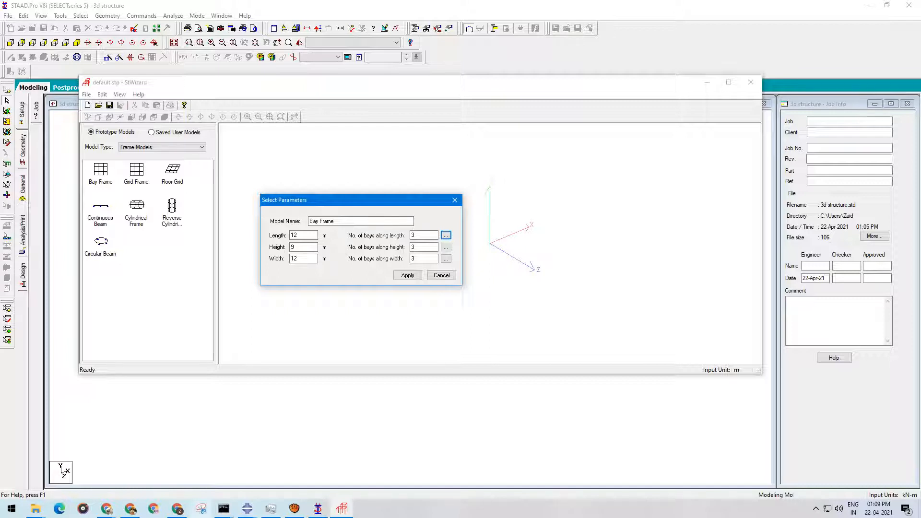
left_click(131, 509)
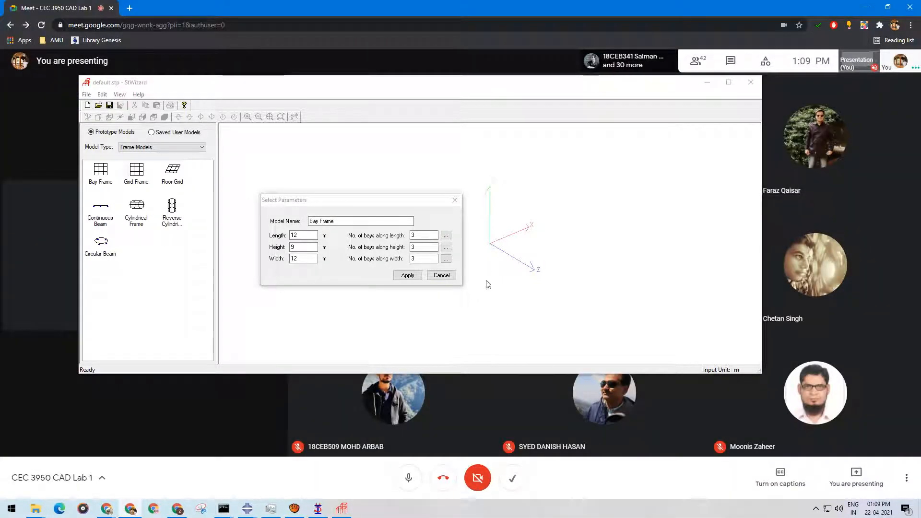
left_click(408, 276)
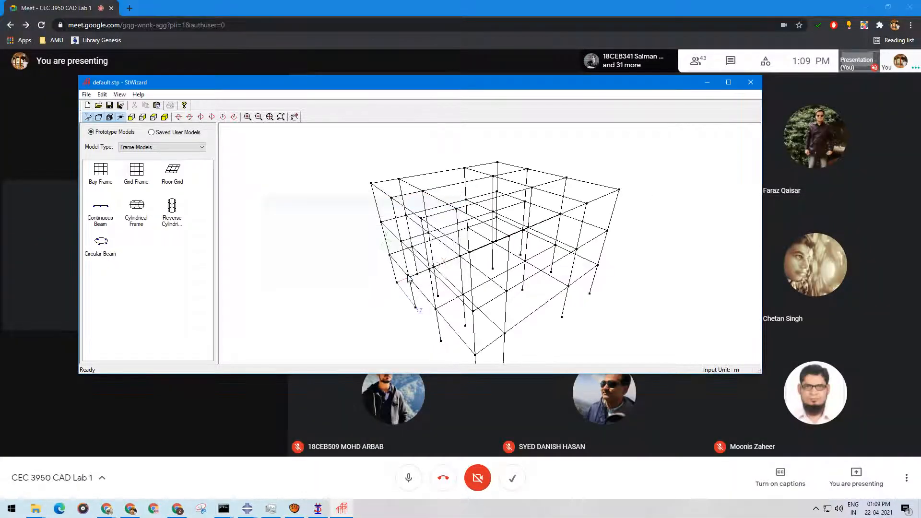
- Minimize the wizard and mute the unmuted participant for everyone in the Google Meet call
left_click(707, 84)
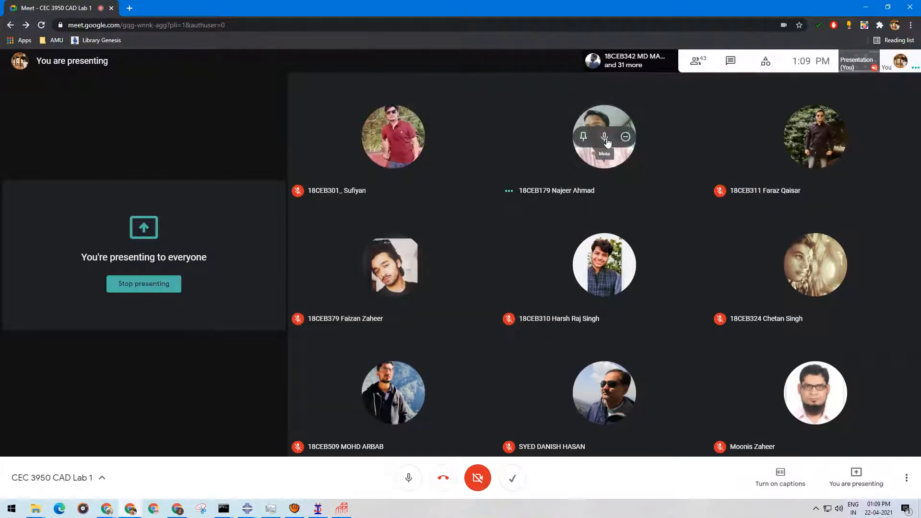
left_click(607, 141)
left_click(516, 298)
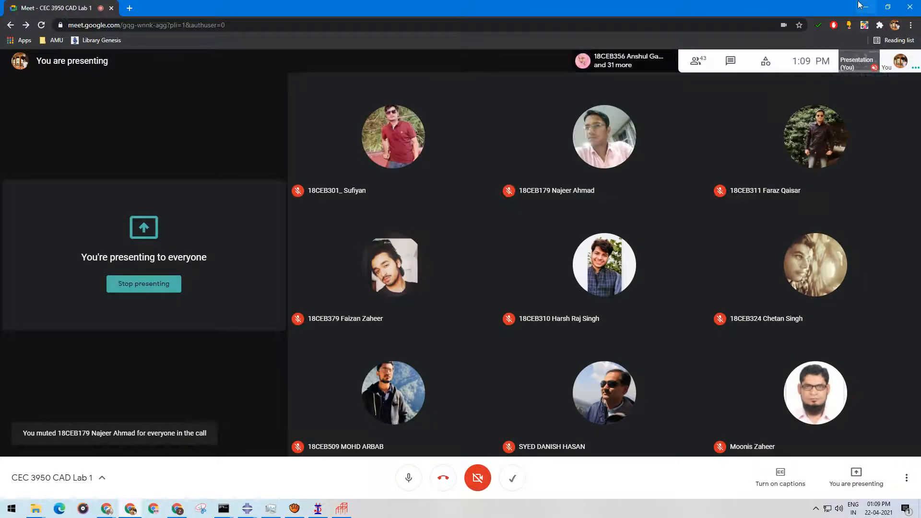
- Switch back to the Structure Wizard and examine the generated bay frame from several sides
left_click(865, 7)
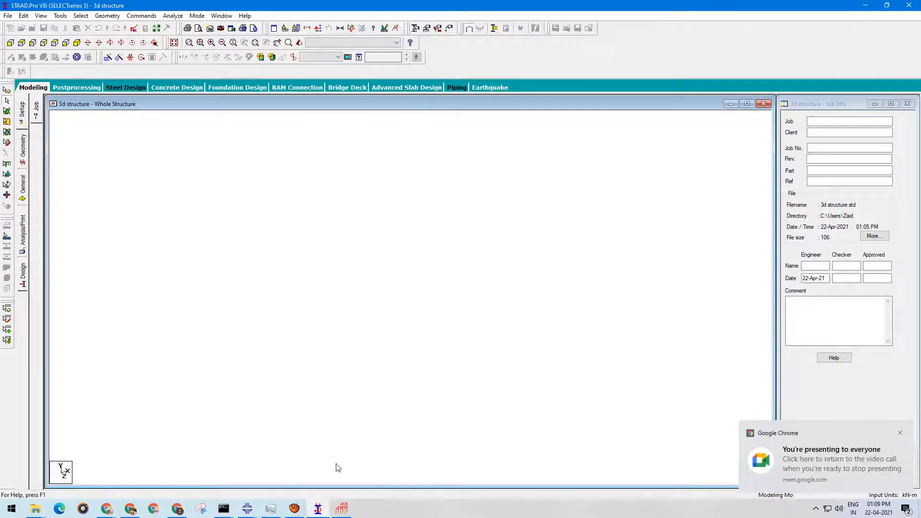
left_click(345, 509)
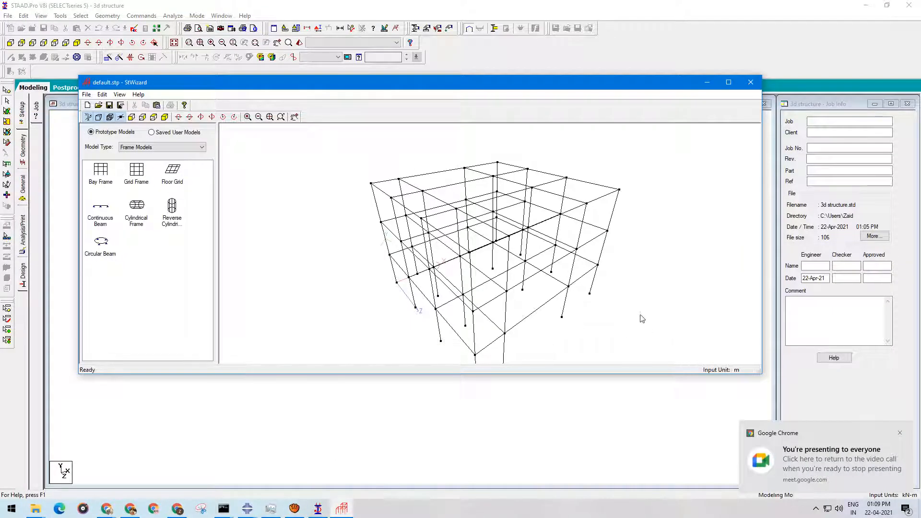
left_click_drag(643, 292, 531, 344)
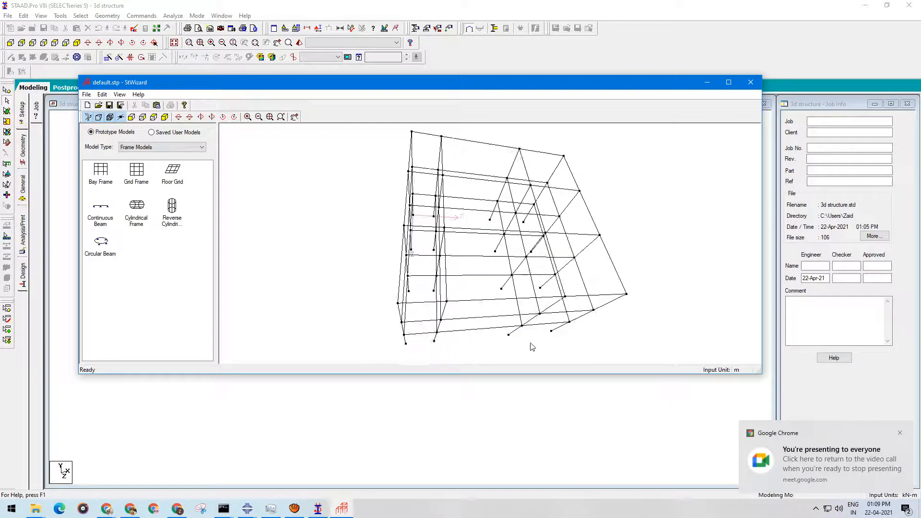
left_click_drag(445, 234, 442, 198)
left_click_drag(633, 230, 689, 251)
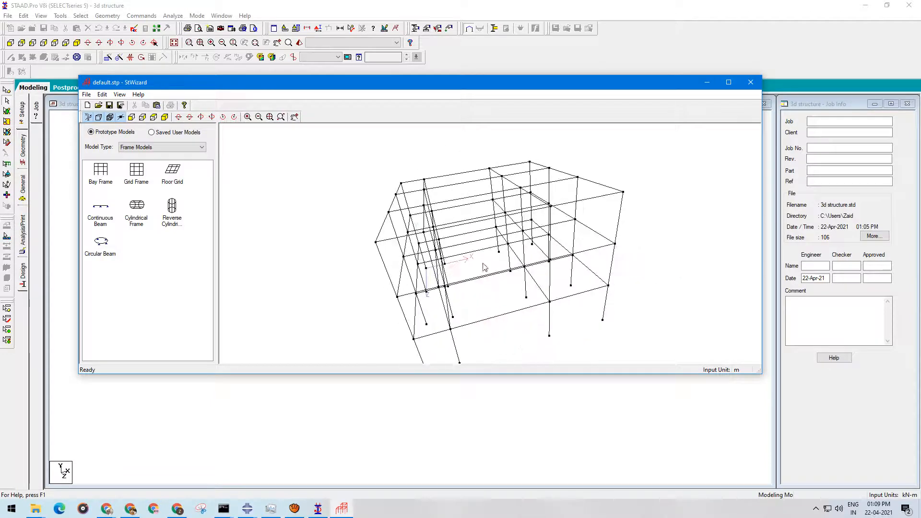
- Transfer the bay frame prototype from the Structure Wizard into the STAAD.Pro model with X, Y and Z offsets of 0 m
left_click_drag(482, 266, 541, 253)
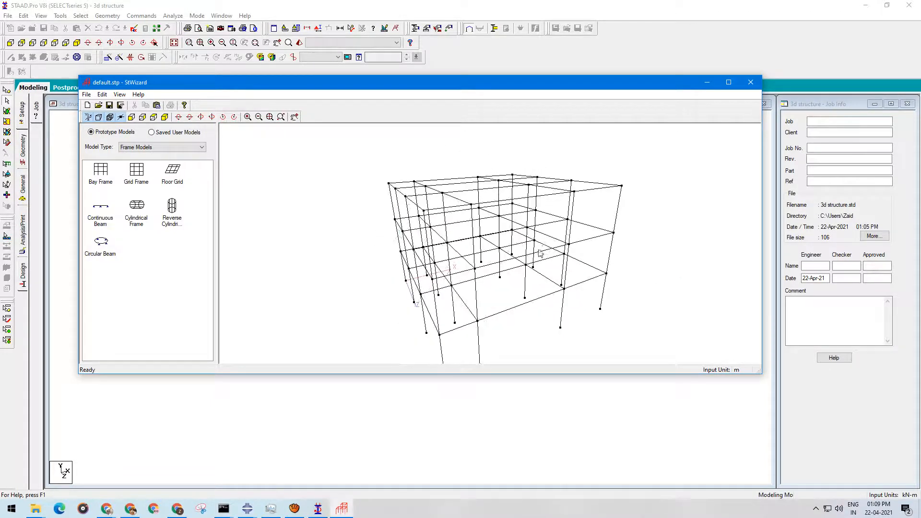
left_click_drag(615, 149, 617, 174)
mouse_move(481, 187)
left_mouse_down()
mouse_move(451, 202)
mouse_move(482, 193)
mouse_move(475, 178)
left_mouse_up()
left_click_drag(480, 233, 458, 254)
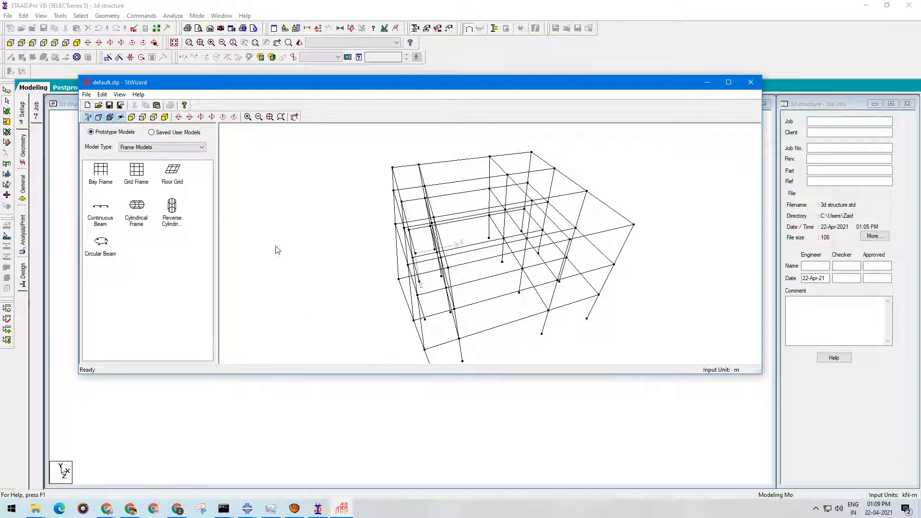
left_click_drag(375, 86, 450, 133)
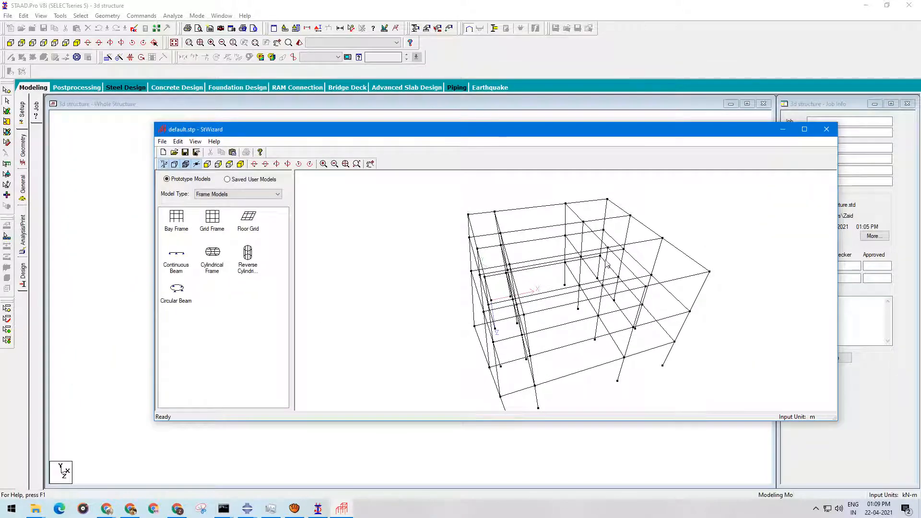
left_click_drag(549, 287, 536, 274)
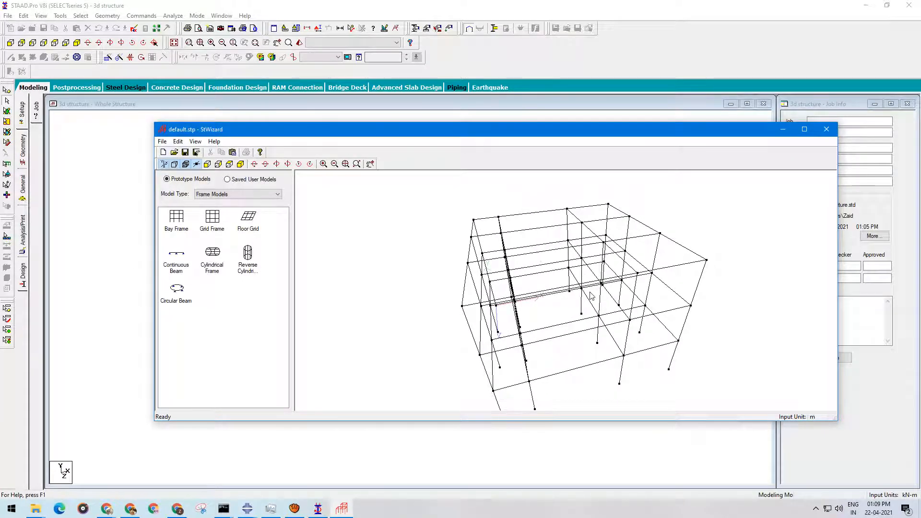
left_click(232, 152)
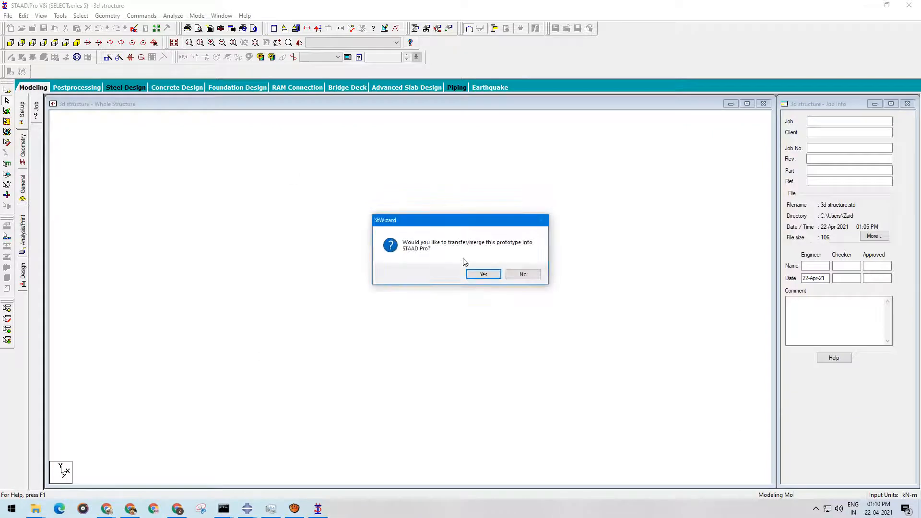
left_click(484, 274)
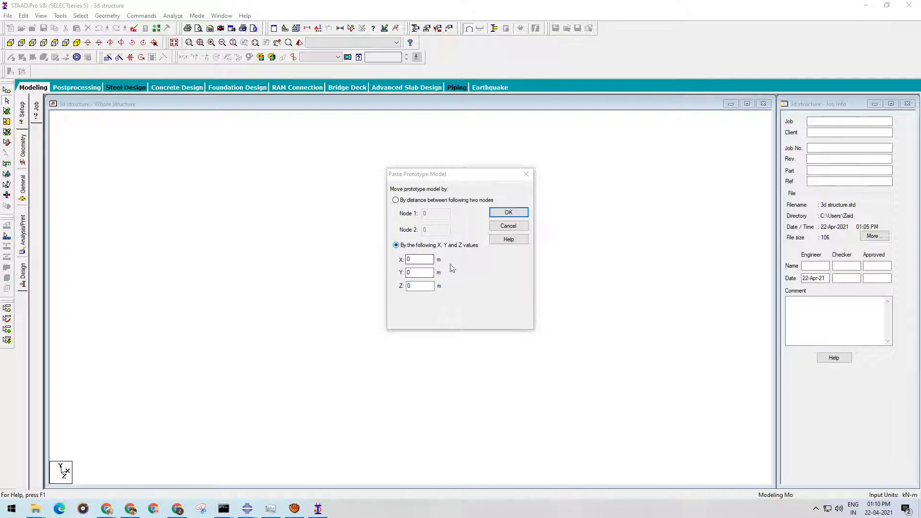
left_click(508, 212)
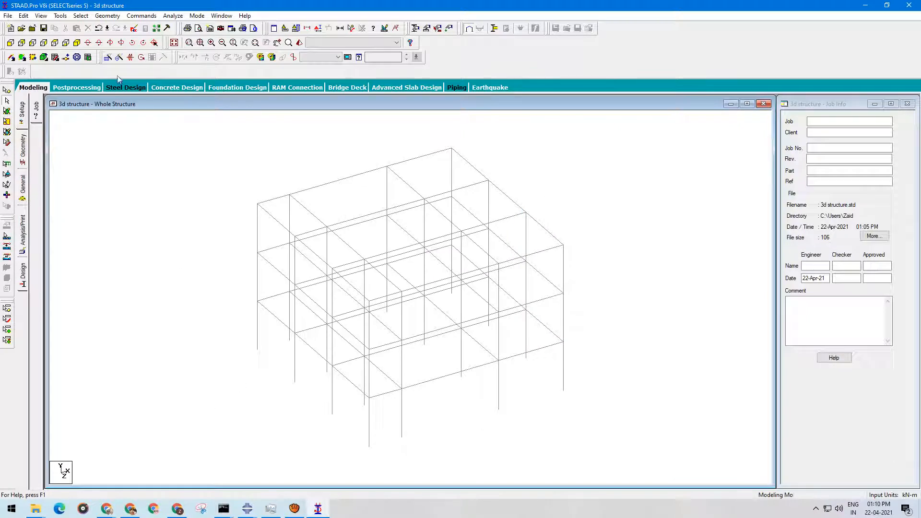
- Inspect the transferred frame in plan and isometric views with its node and beam tables displayed
left_click(54, 42)
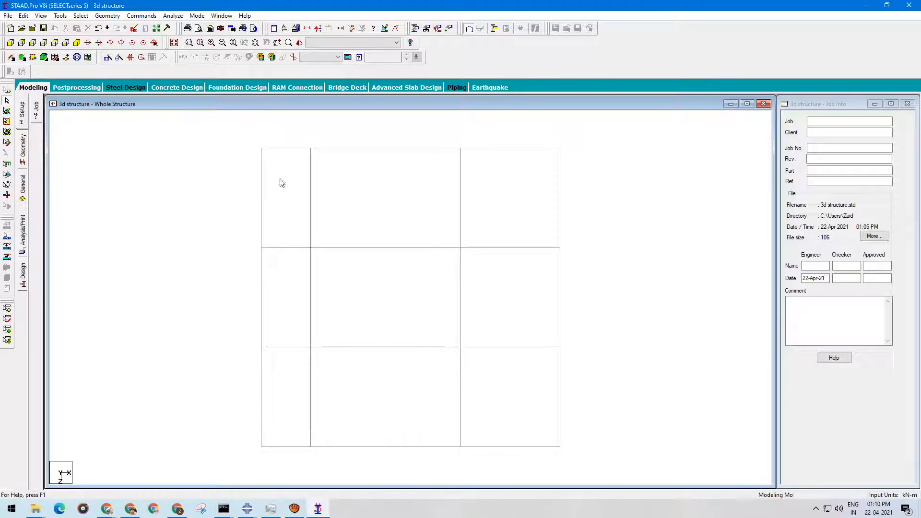
left_click(18, 144)
left_click(497, 274)
left_click(23, 153)
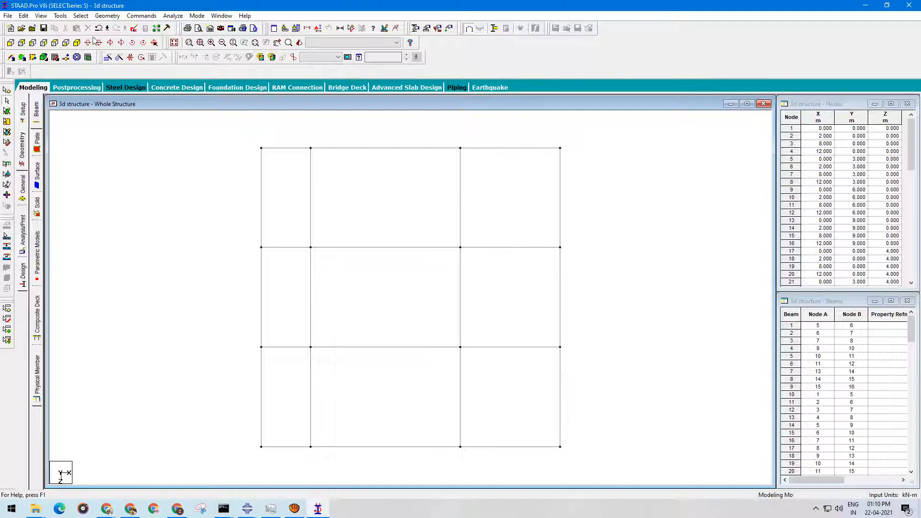
left_click(76, 43)
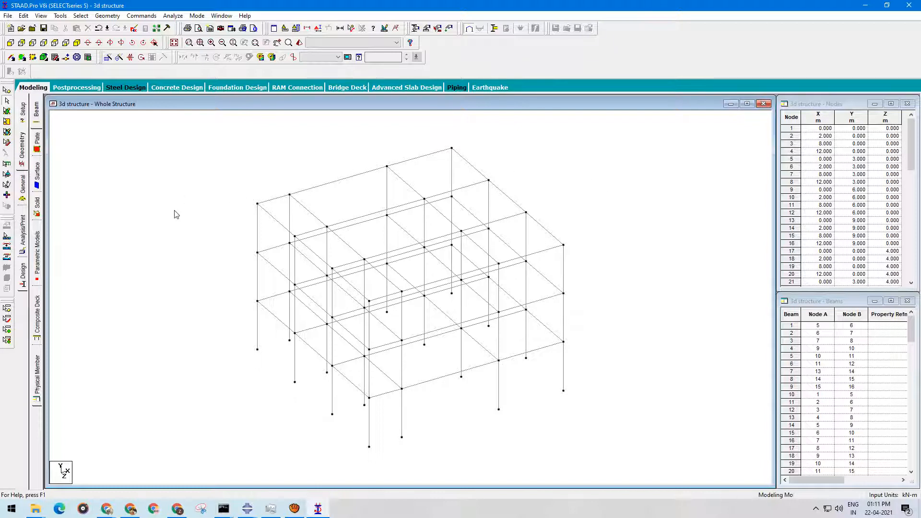
- Define a rectangular concrete section with YD 0.45 m and ZD 0.3 m and add it to the section properties
left_click(22, 190)
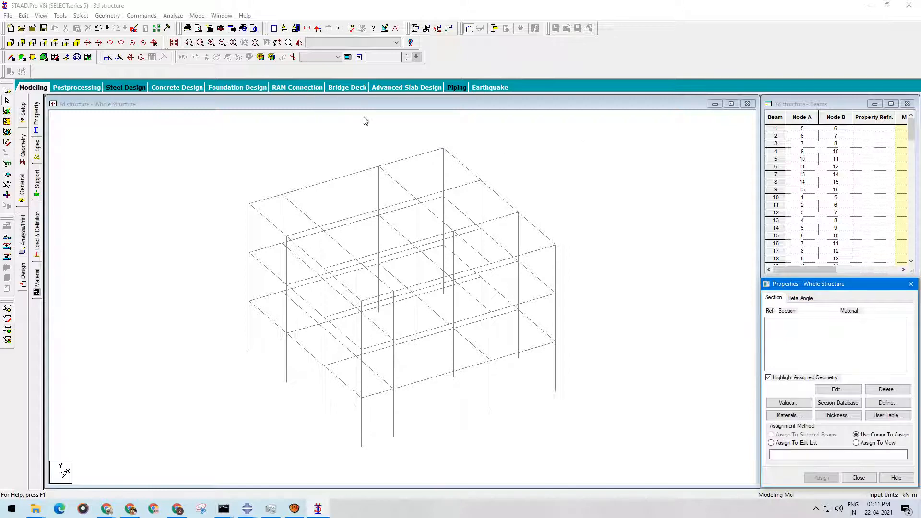
left_click(886, 403)
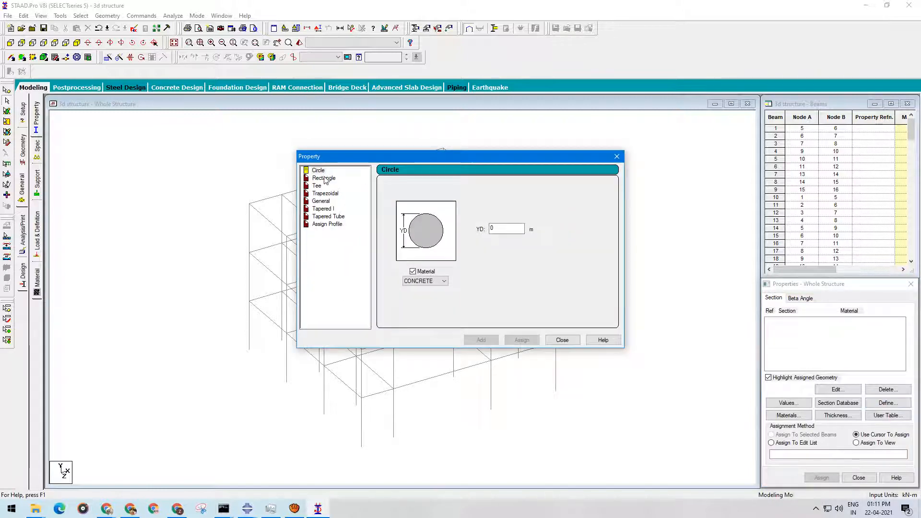
left_click(331, 178)
left_click_drag(396, 156, 614, 88)
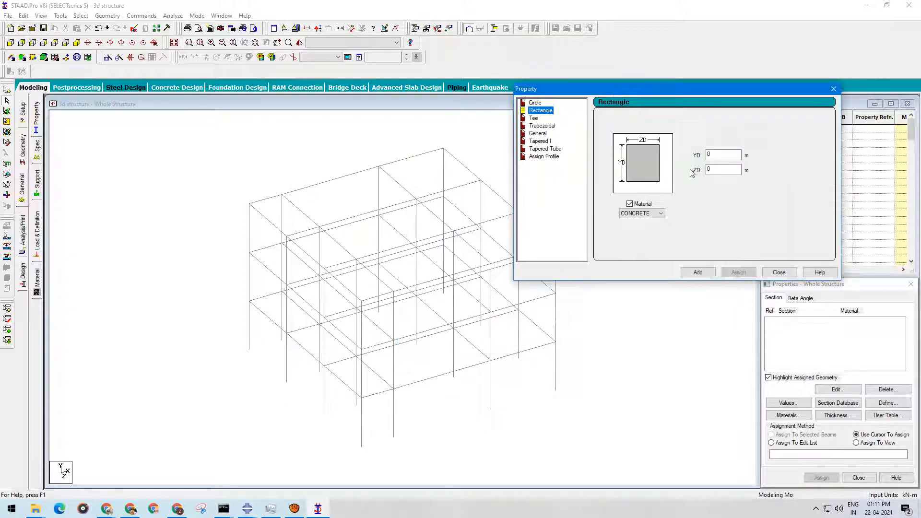
left_click(727, 155)
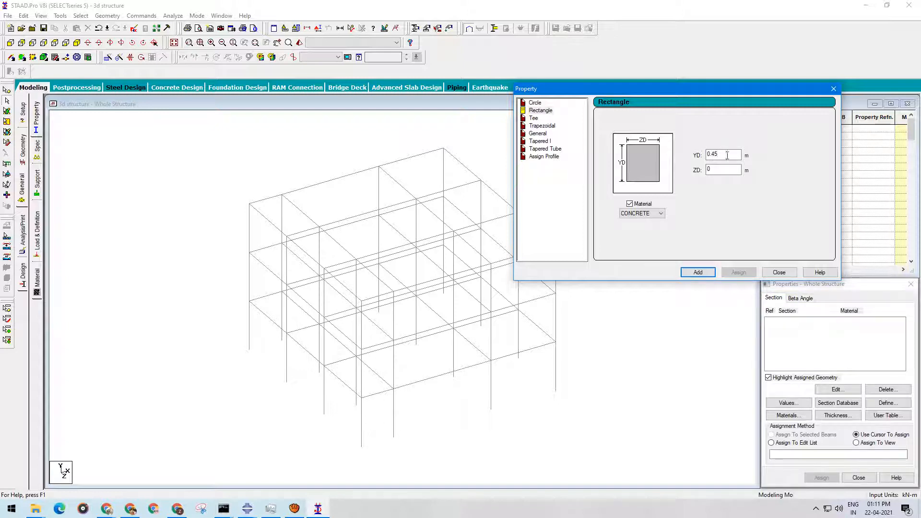
left_click(723, 171)
type(".3")
left_click(699, 272)
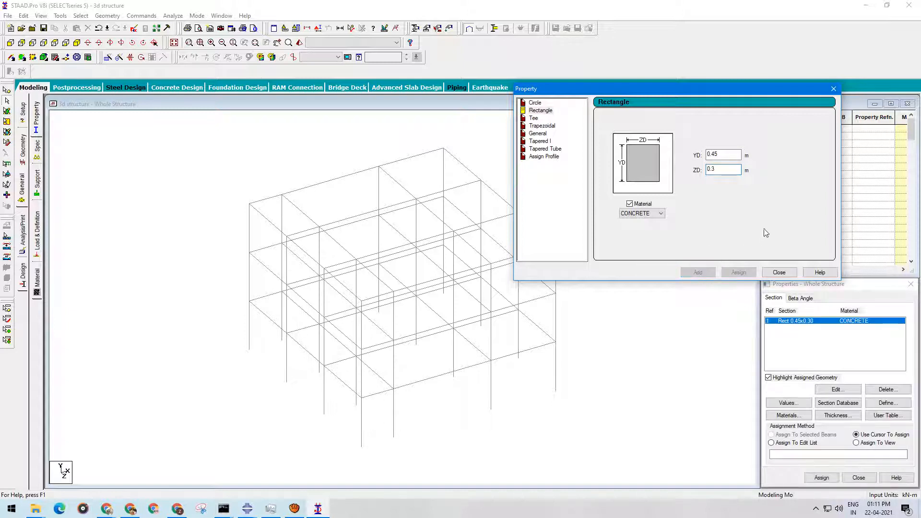
- Add a second rectangular concrete section with YD 0.3 m and ZD 0.23 m
left_click(721, 154)
key("BackSpace")
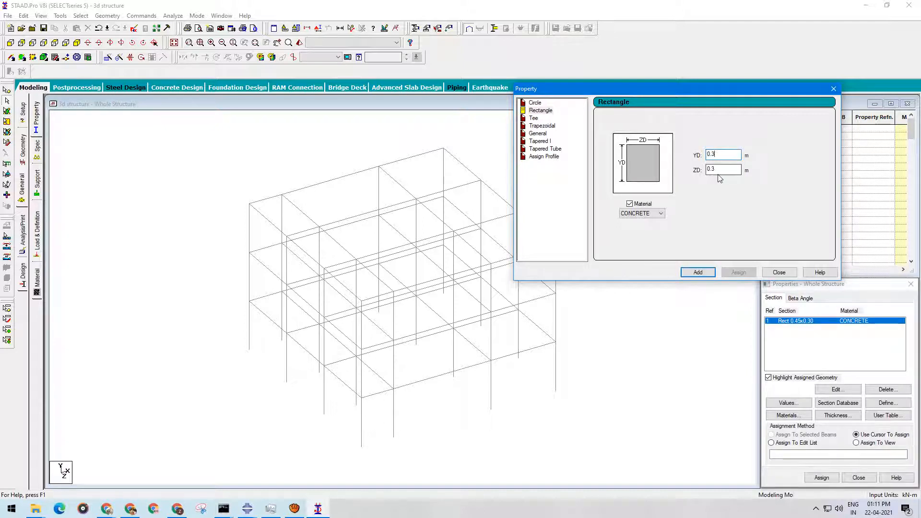
left_click_drag(720, 175, 711, 173)
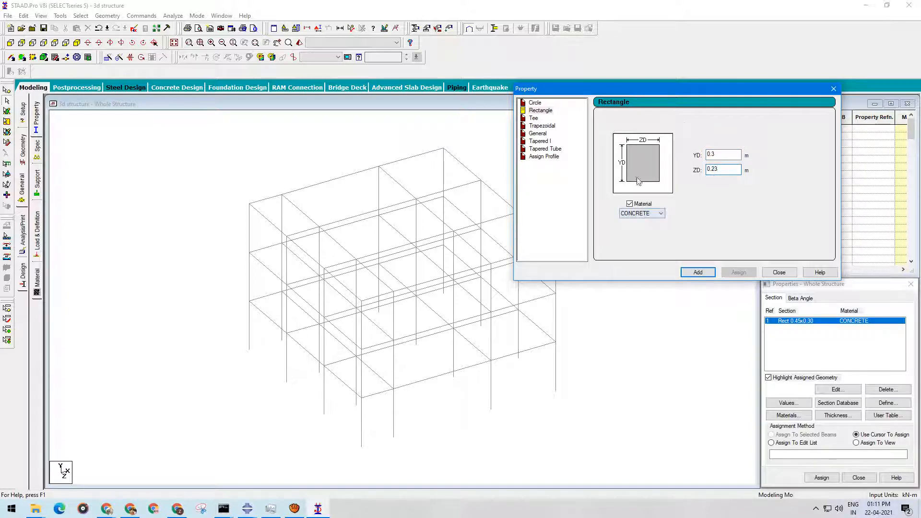
left_click(704, 278)
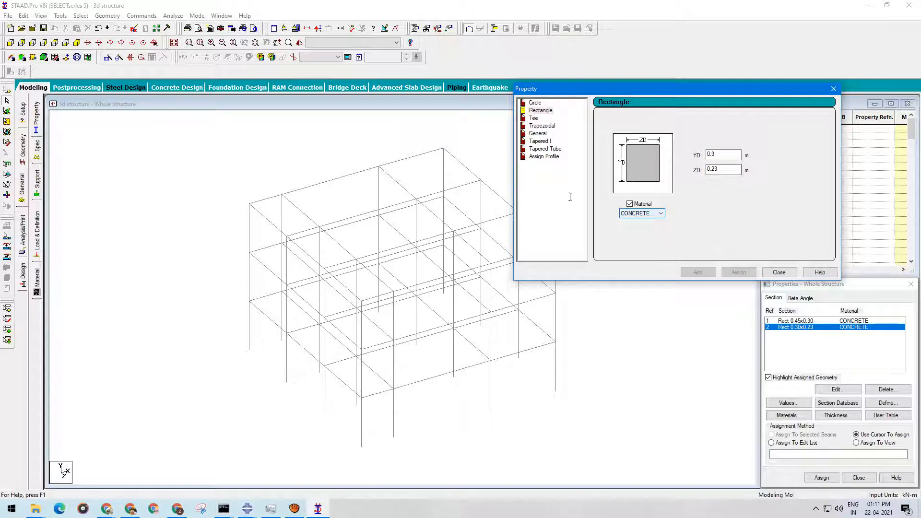
- Add a third rectangular concrete section with YD and ZD of 0.3 m each and finish defining sections
left_click(714, 155)
double_click(713, 170)
type("3")
left_click(701, 272)
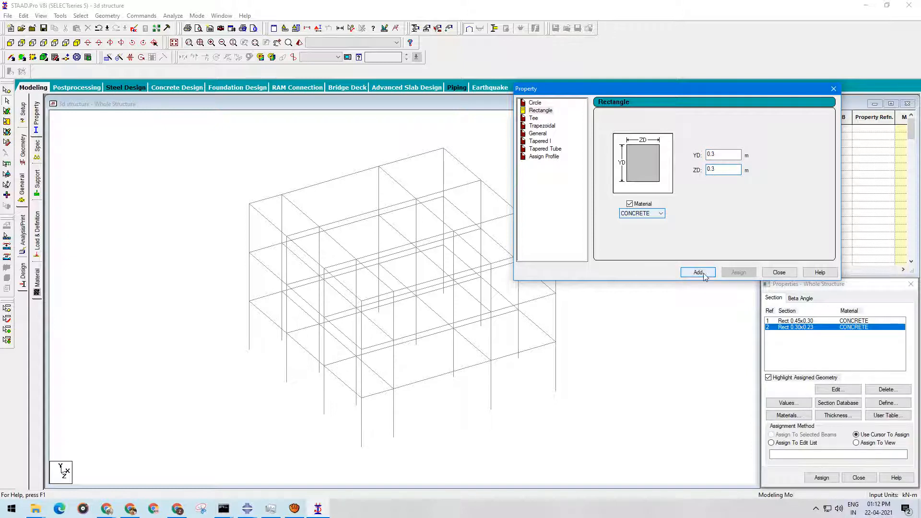
left_click(779, 270)
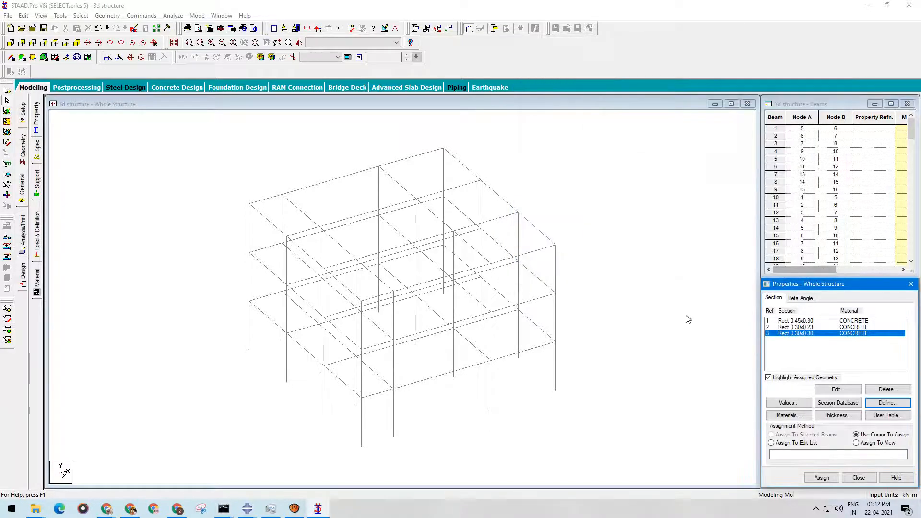
- Select all beams parallel to X and assign the Rect 0.45x0.30 concrete section to them
left_click(808, 320)
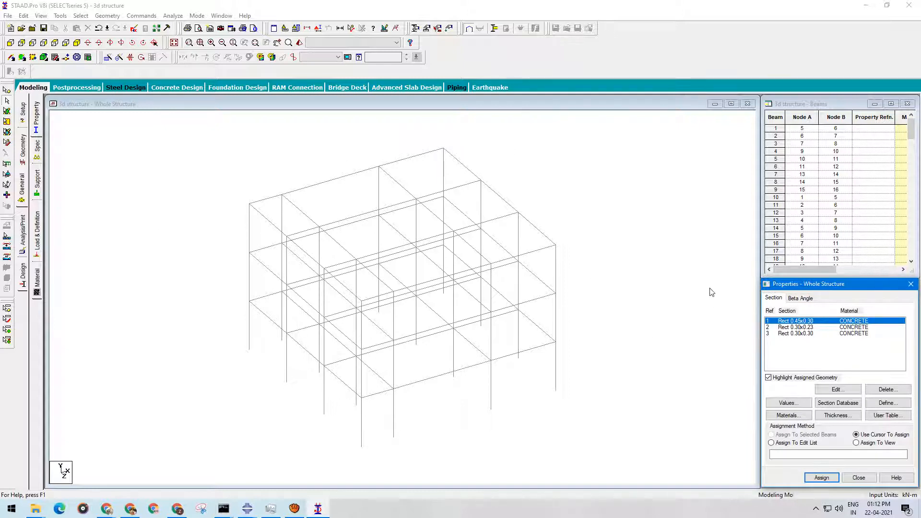
left_click(224, 107)
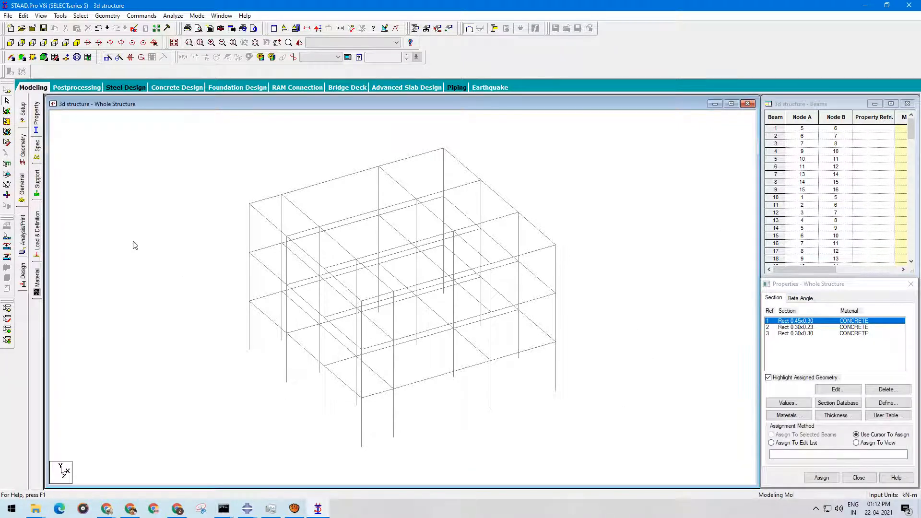
left_click(54, 43)
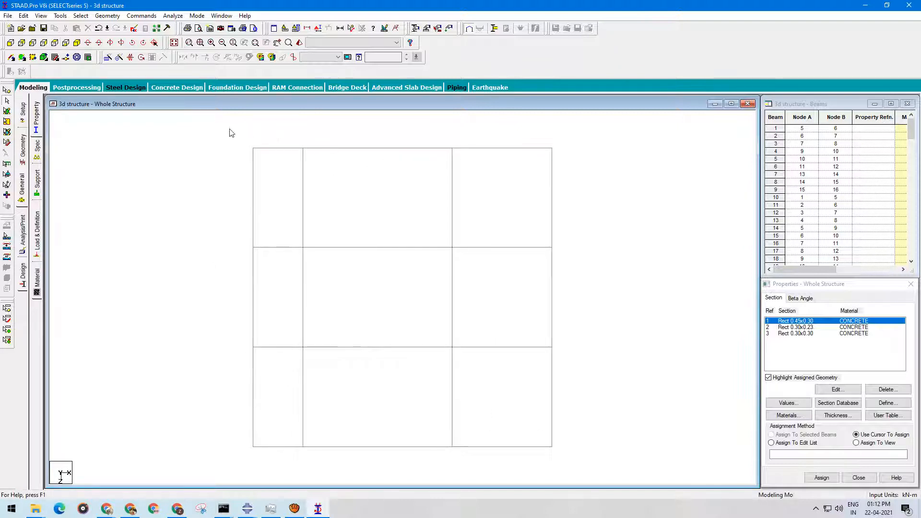
mouse_move(225, 126)
left_mouse_down()
mouse_move(578, 145)
mouse_move(237, 139)
left_mouse_up()
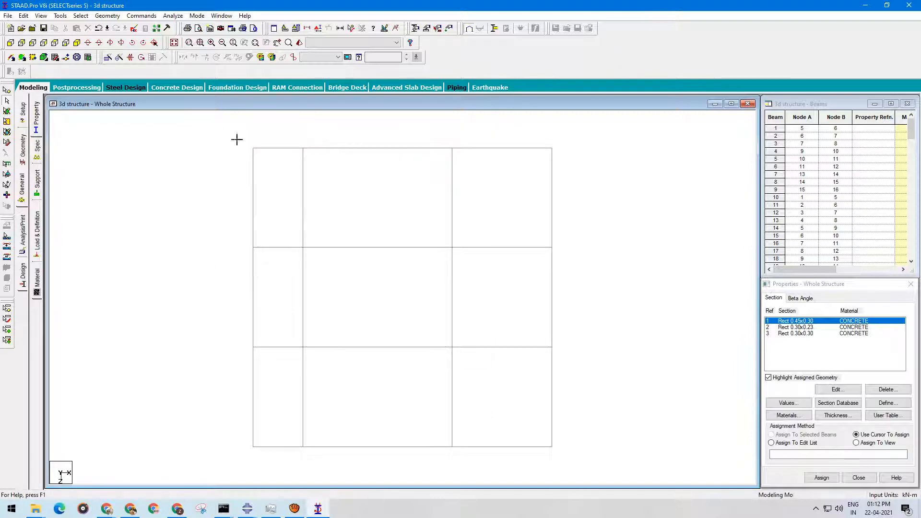
left_click(81, 15)
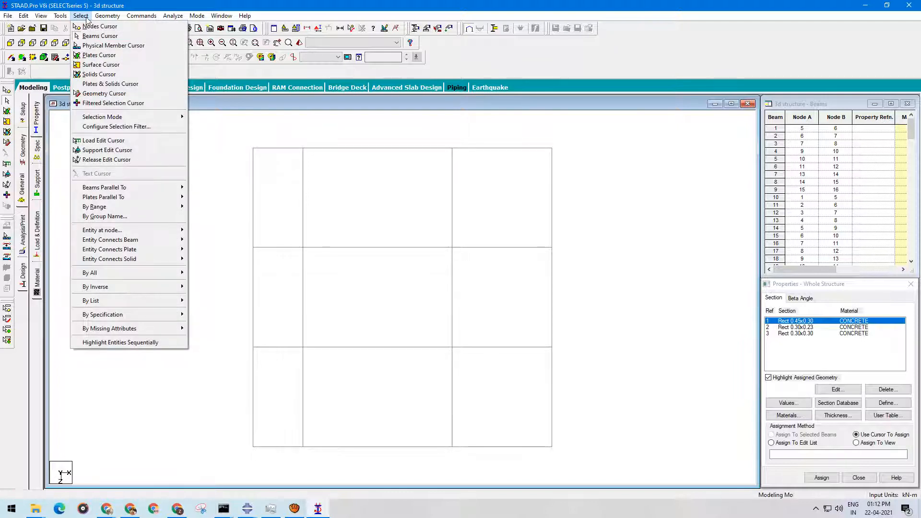
mouse_move(120, 188)
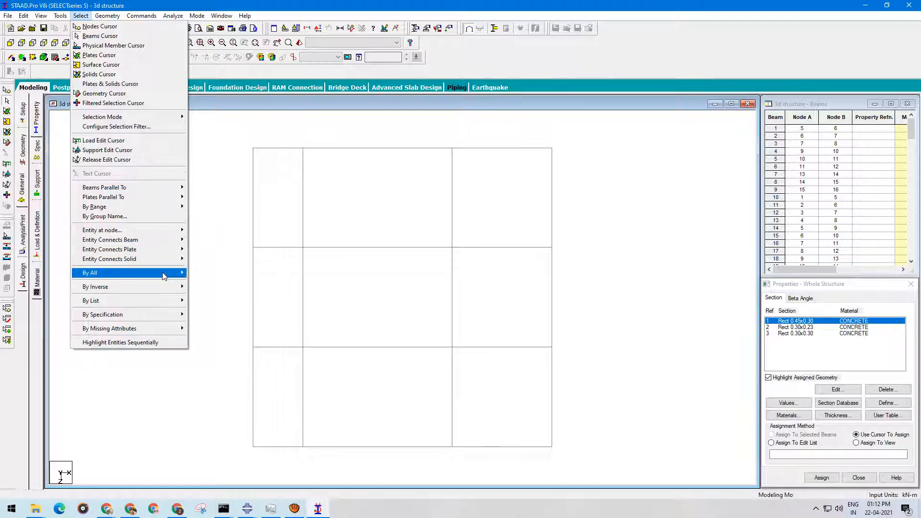
mouse_move(164, 276)
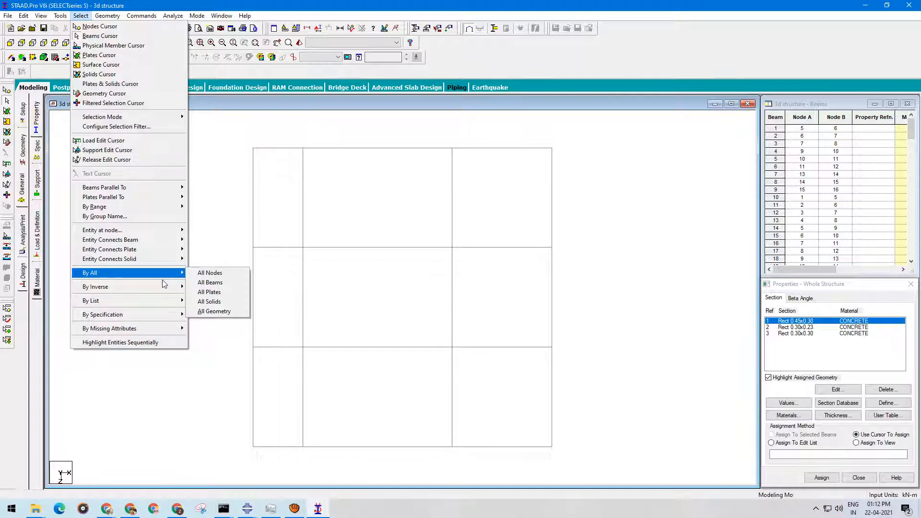
mouse_move(163, 316)
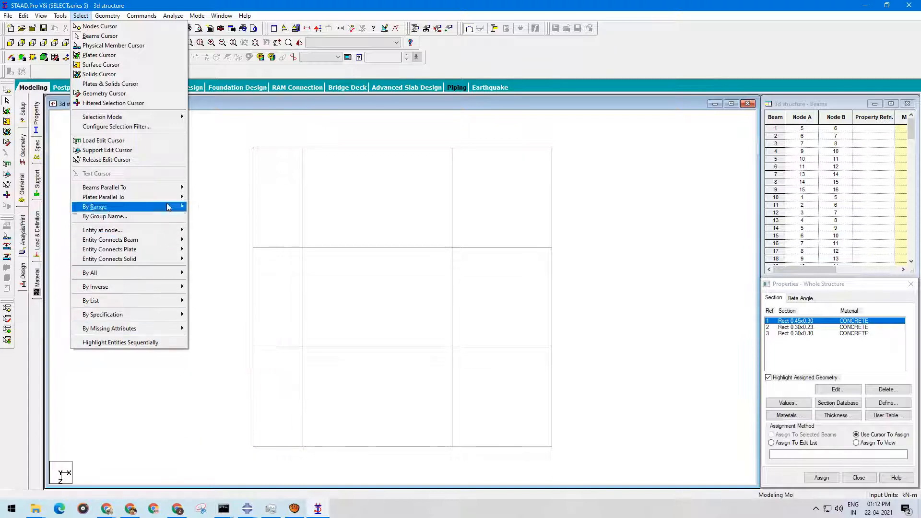
mouse_move(166, 187)
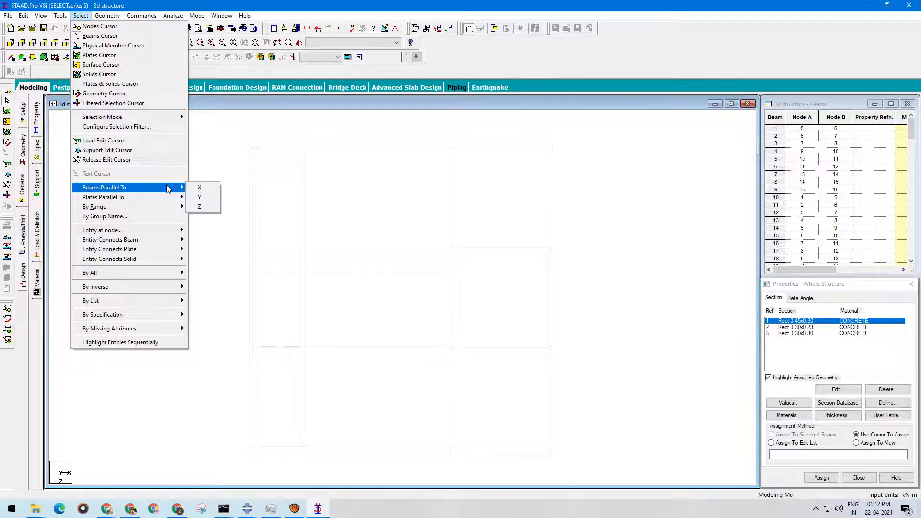
left_click(202, 187)
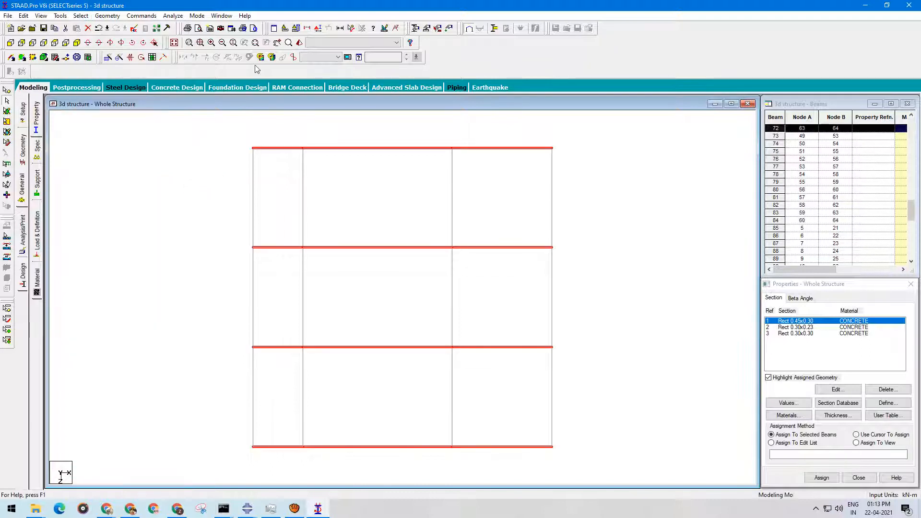
left_click(78, 43)
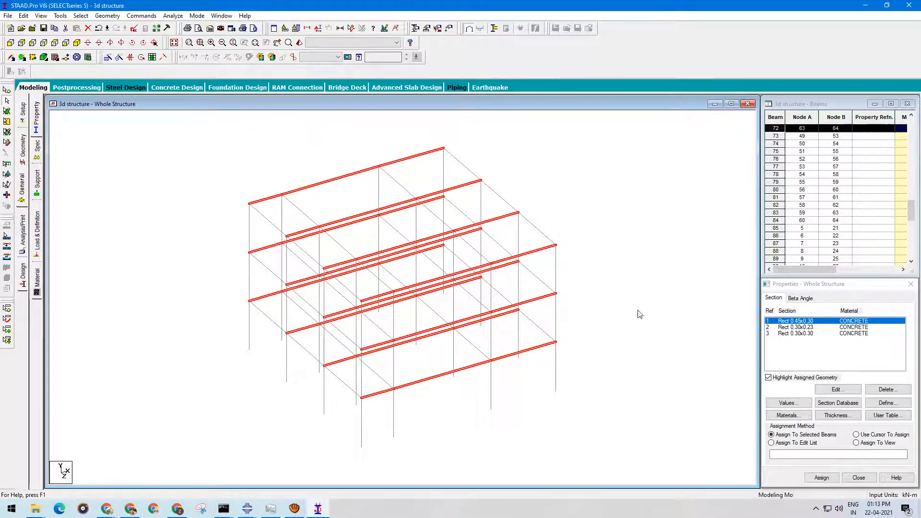
left_click(821, 477)
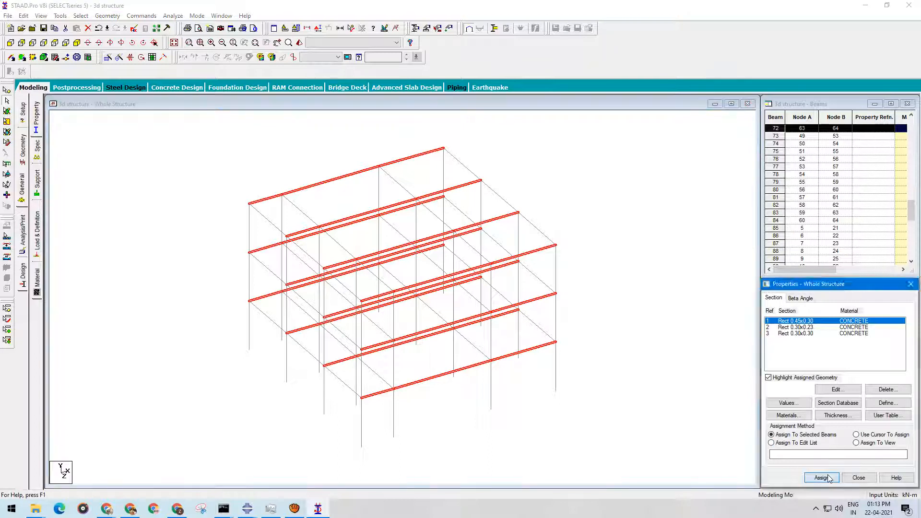
left_click(854, 409)
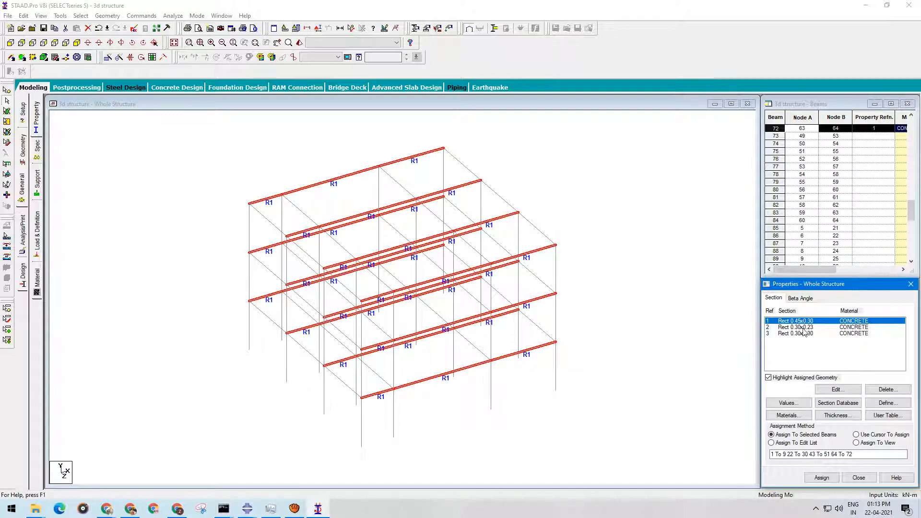
- Assign the Rect 0.30x0.23 concrete section to all beams parallel to Z
left_click(819, 327)
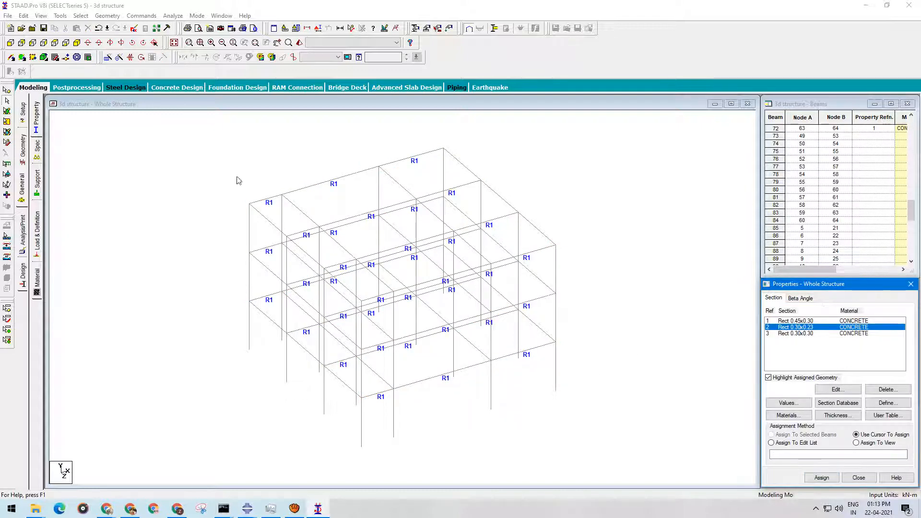
left_click(84, 17)
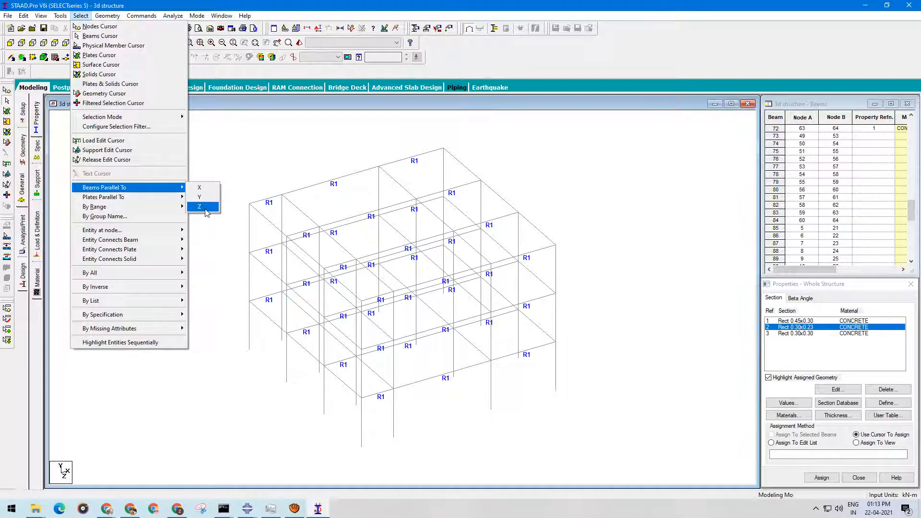
left_click(202, 207)
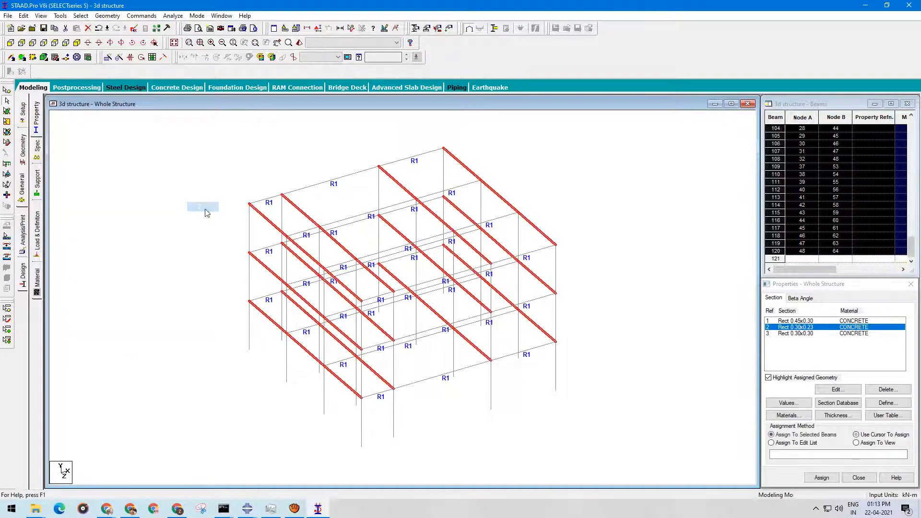
left_click(831, 481)
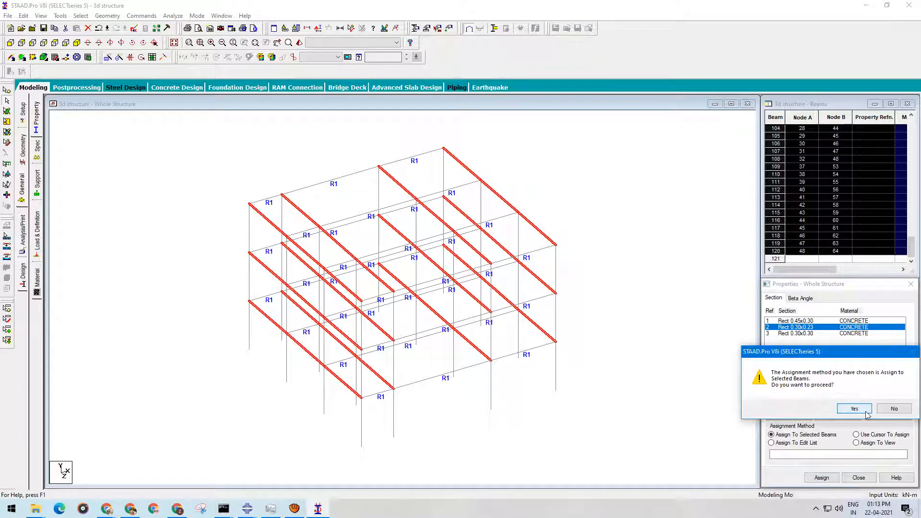
left_click(849, 407)
left_click(637, 305)
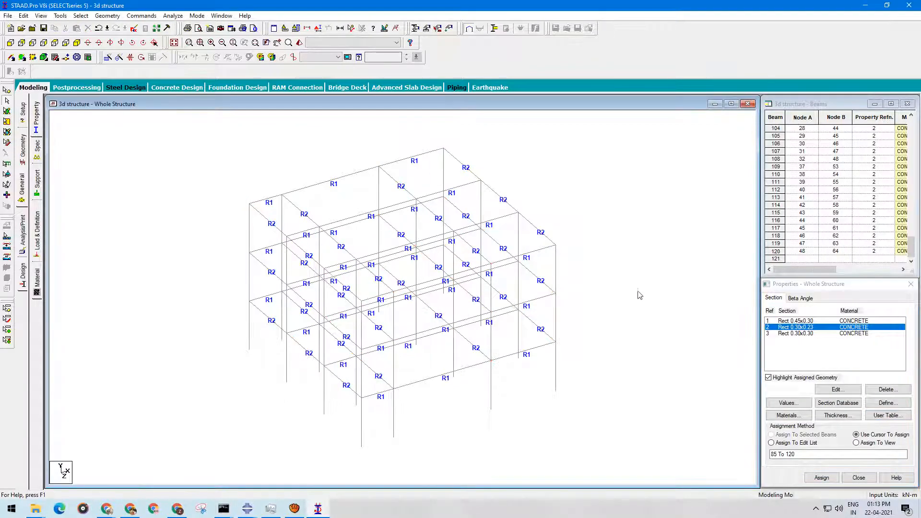
- Assign the Rect 0.30x0.30 concrete section to all columns, the members parallel to Y
left_click(815, 334)
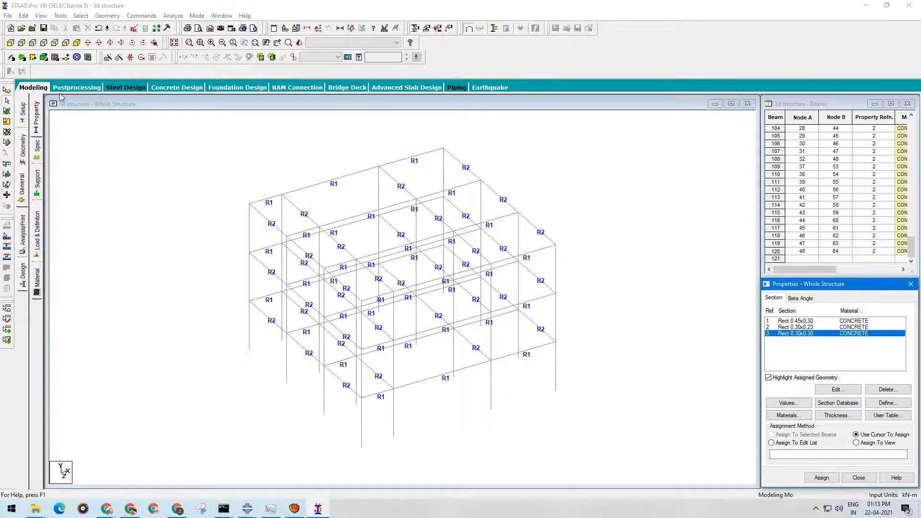
left_click(80, 16)
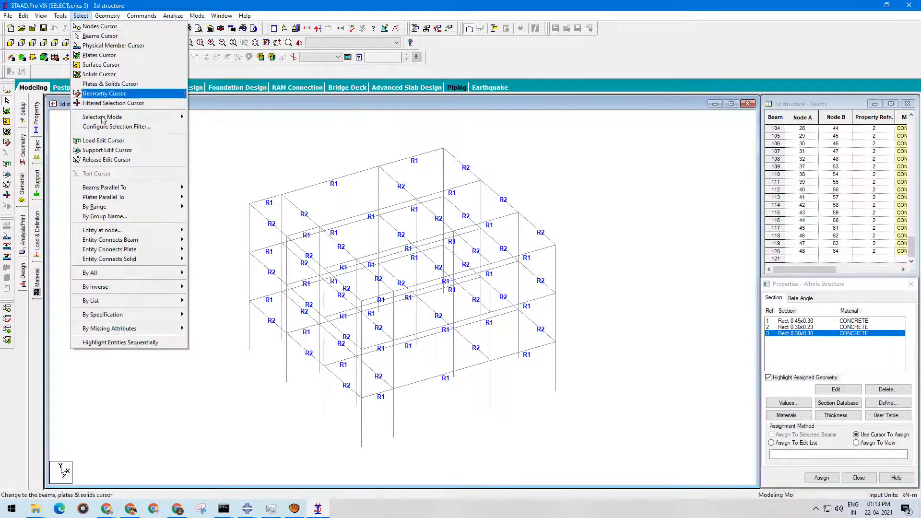
mouse_move(173, 190)
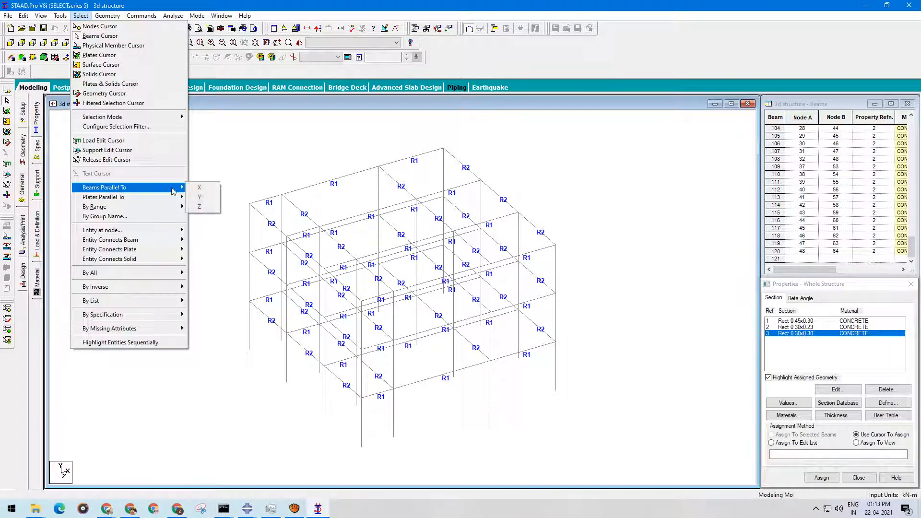
left_click(208, 207)
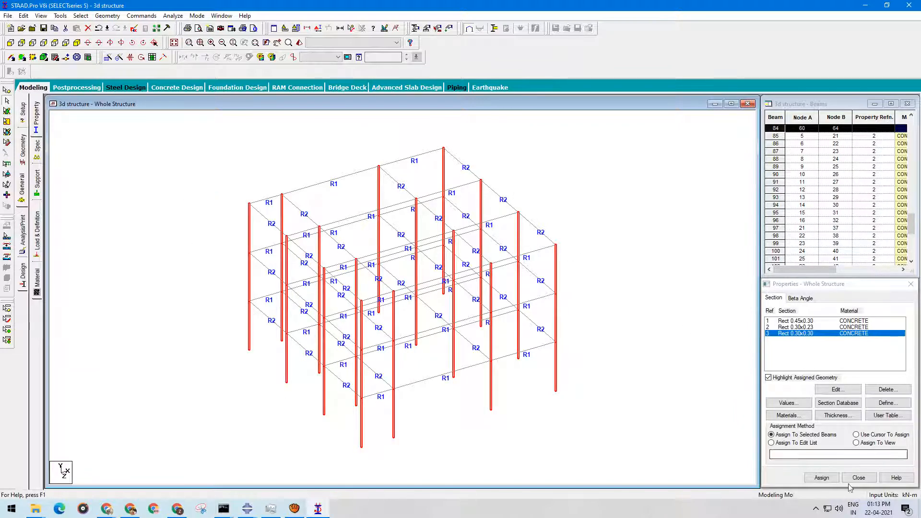
left_click(821, 477)
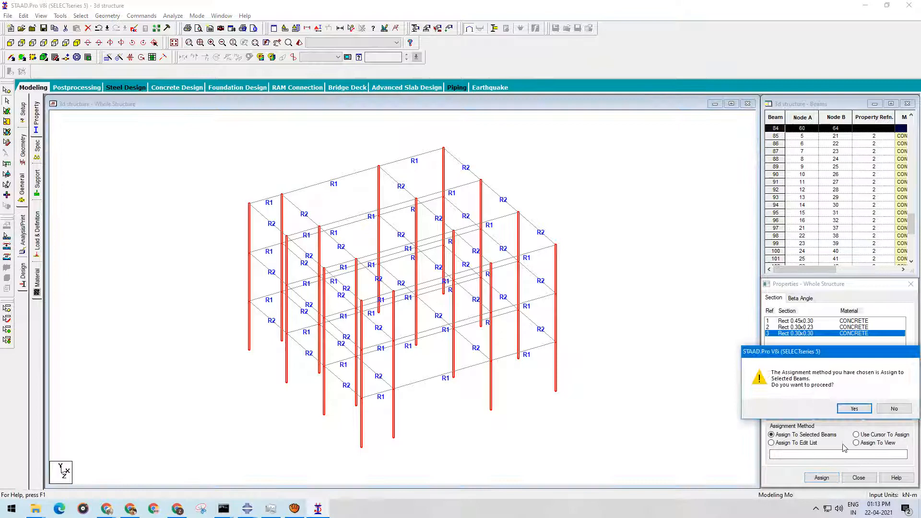
left_click(854, 408)
left_click(622, 295)
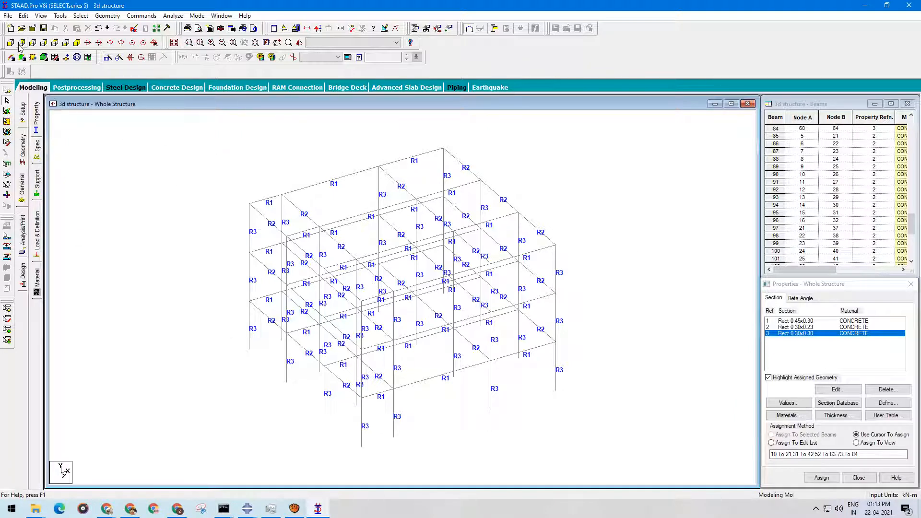
- Inspect the top storey in front view by window-selecting its members, clear the selection and return to the isometric view
left_click(10, 42)
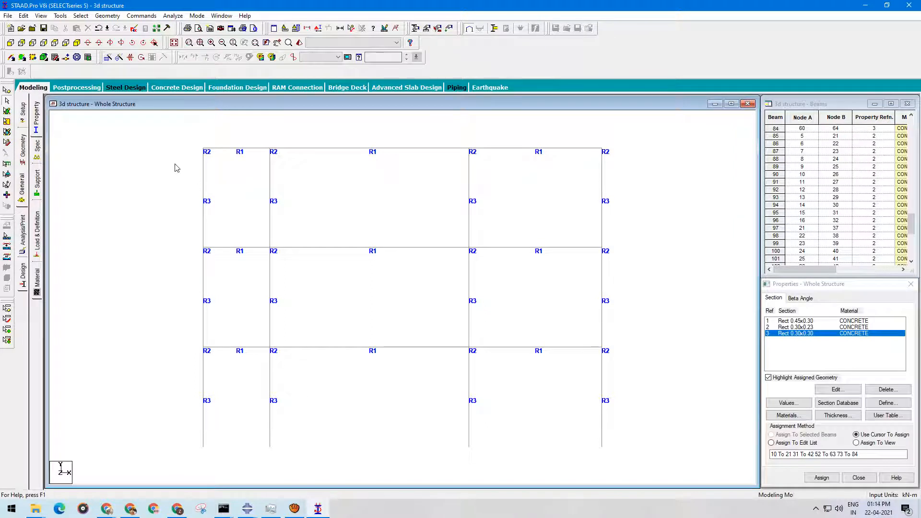
left_click_drag(177, 156, 639, 237)
left_click(649, 136)
left_click_drag(460, 181, 119, 206)
left_click(644, 231)
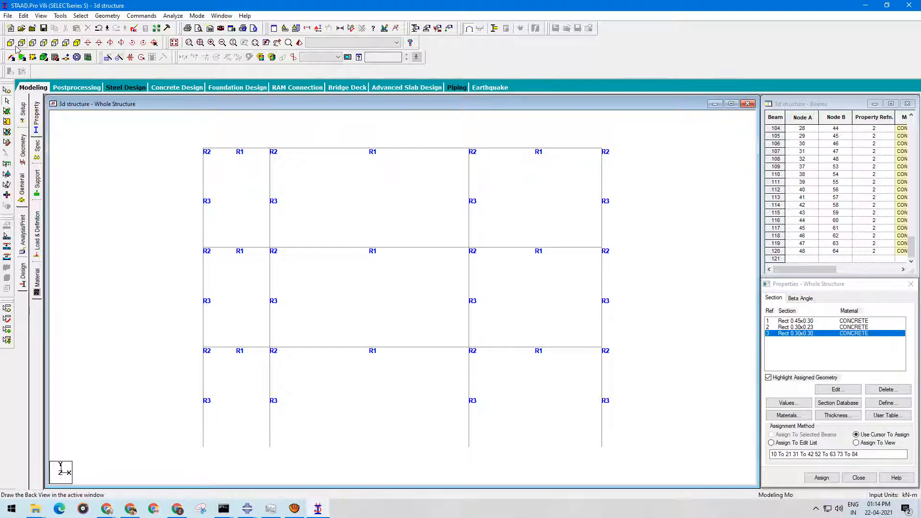
left_click(78, 43)
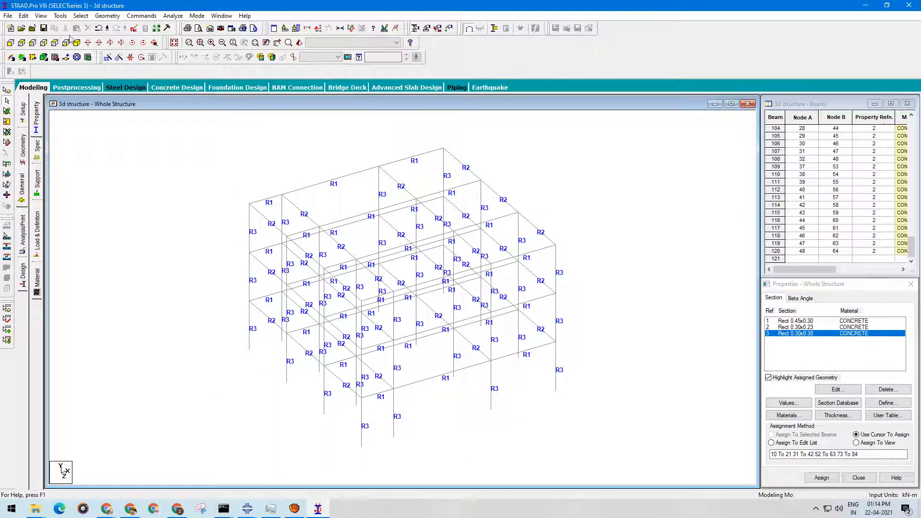
- Window-select one column line in the top view, examine it in the isometric view and clear the selection
left_click(55, 42)
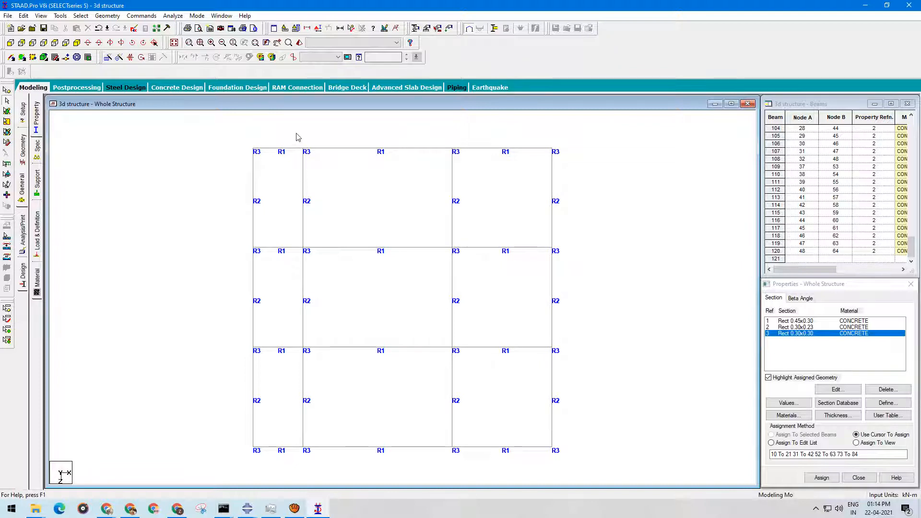
left_click_drag(296, 134, 309, 154)
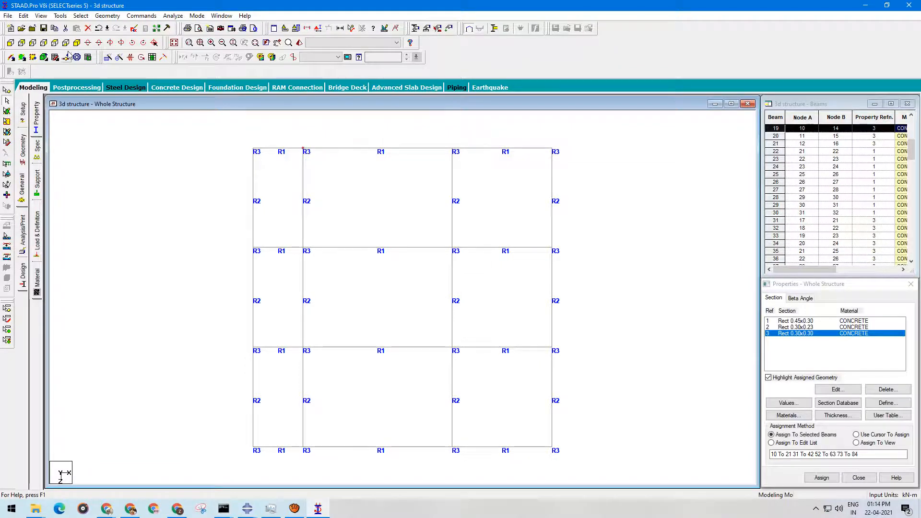
left_click(77, 42)
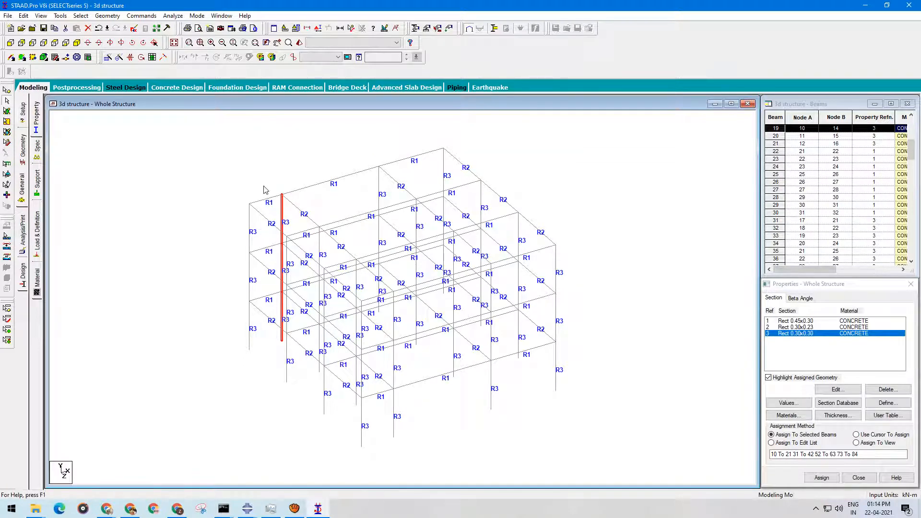
left_click(142, 176)
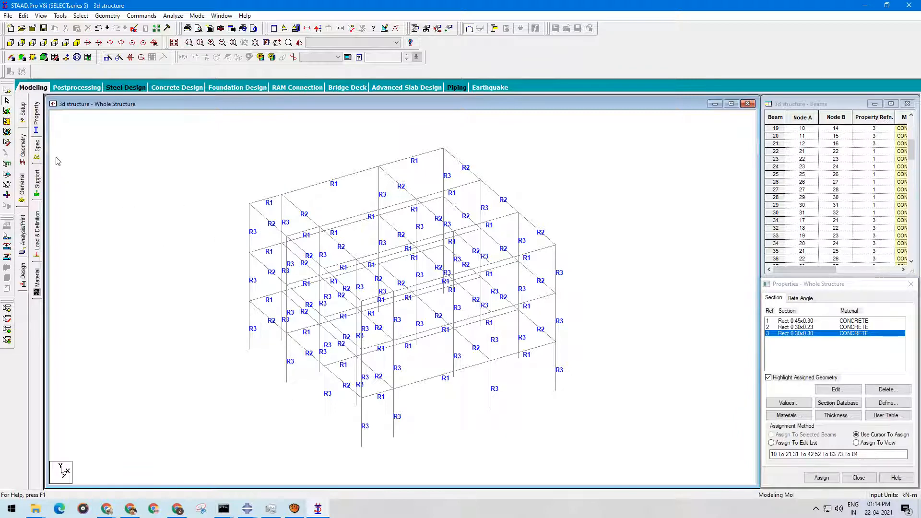
- Create a fixed support for the structure
left_click(38, 183)
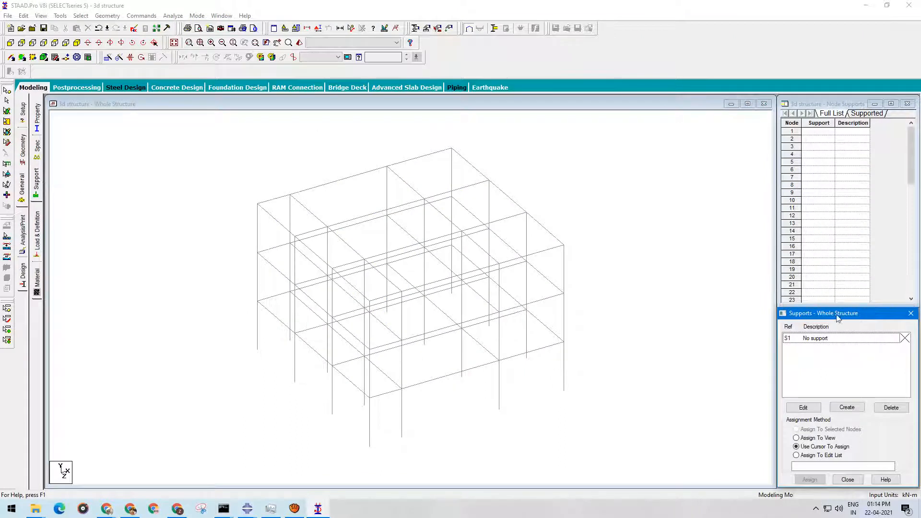
left_click(858, 408)
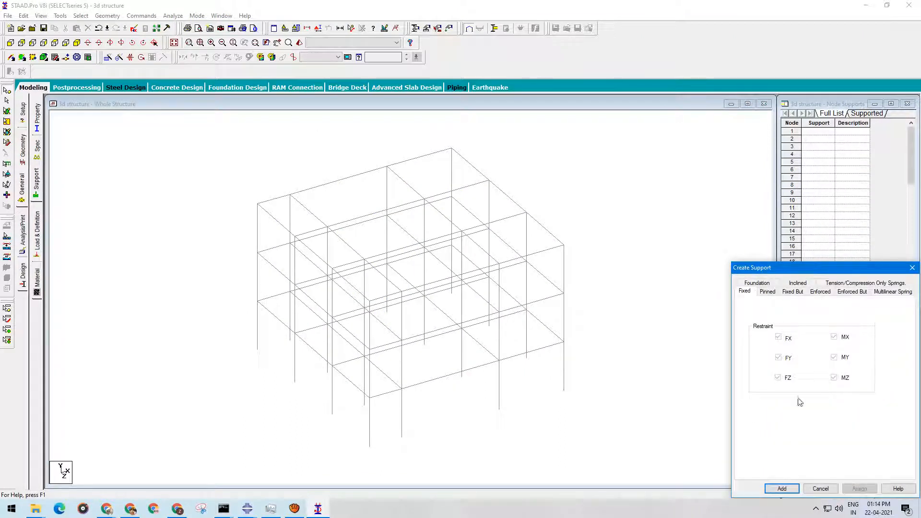
left_click(785, 489)
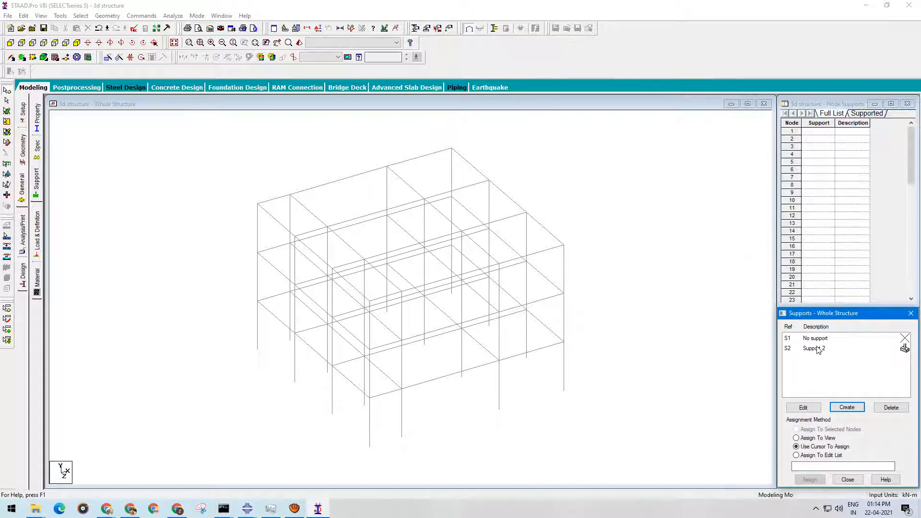
- Switch to the Google Meet call, admit both groups of waiting participants, return to STAAD.Pro and dismiss the presenting notification
left_click(130, 509)
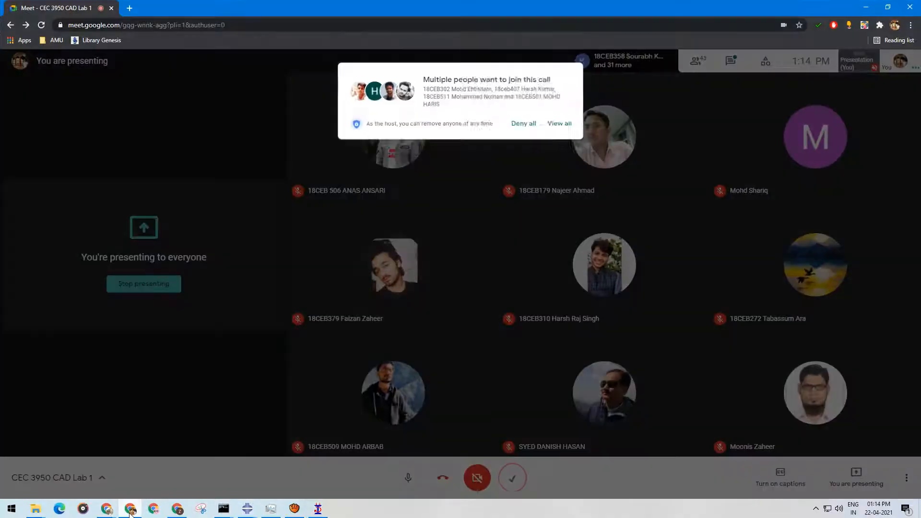
left_click(562, 118)
left_click(557, 236)
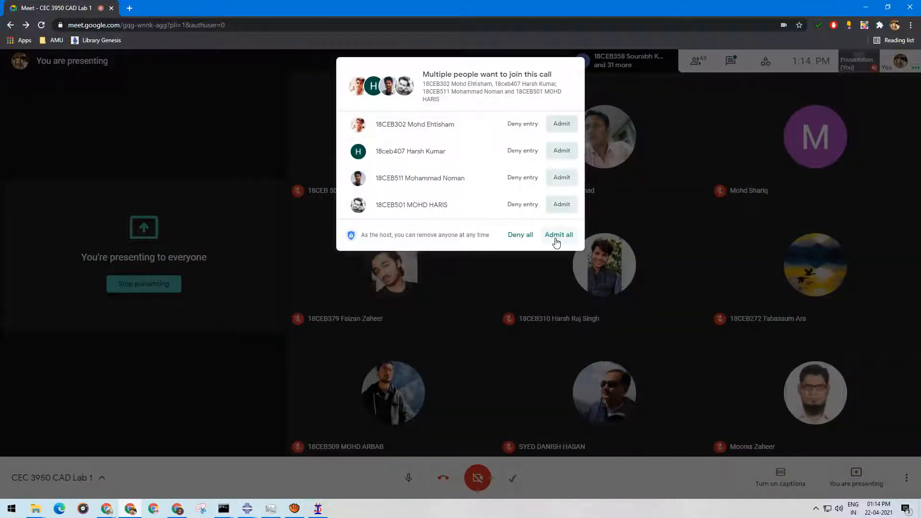
left_click(869, 7)
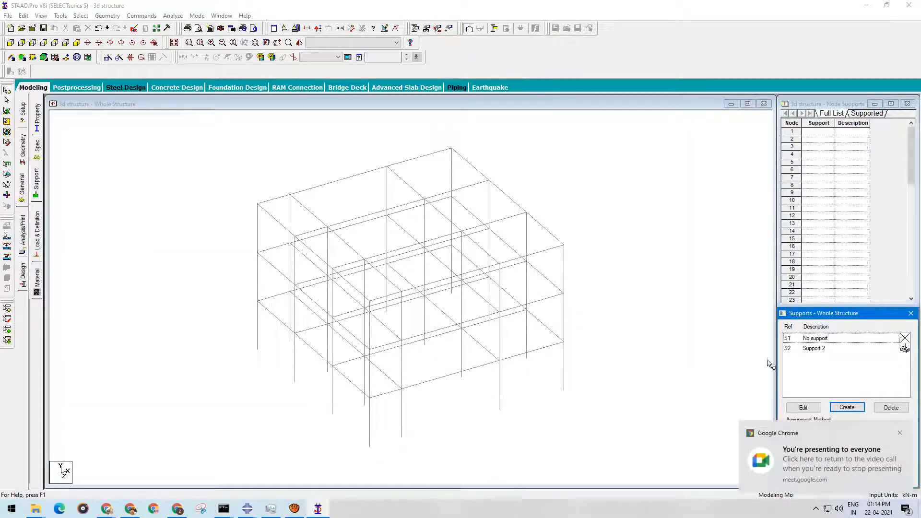
left_click(130, 508)
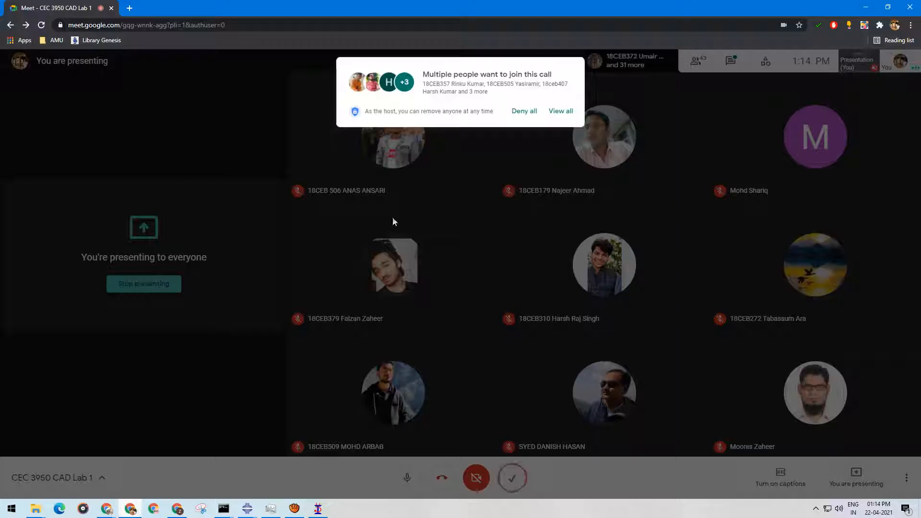
left_click(560, 113)
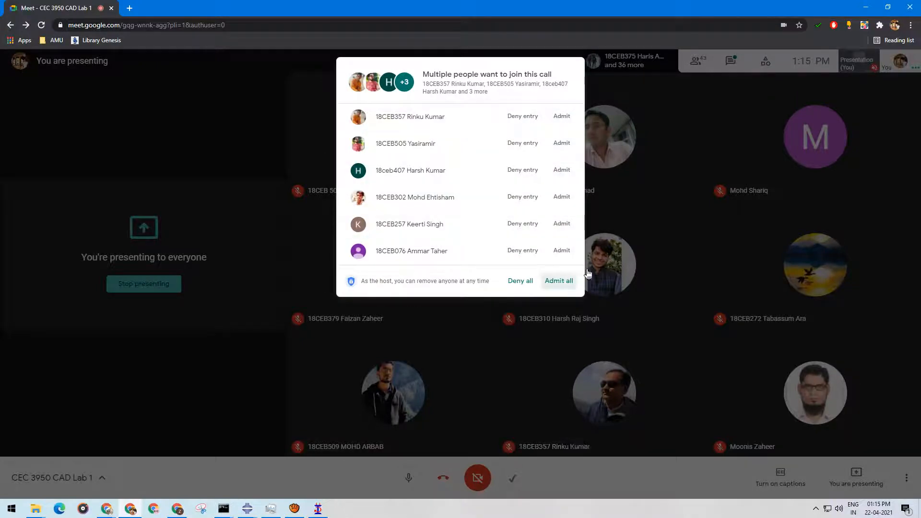
left_click(558, 281)
left_click(870, 7)
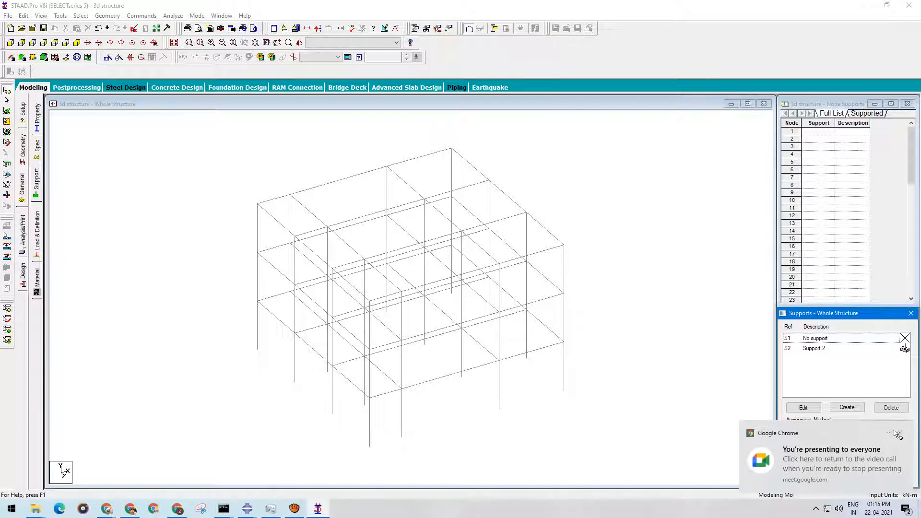
left_click(900, 433)
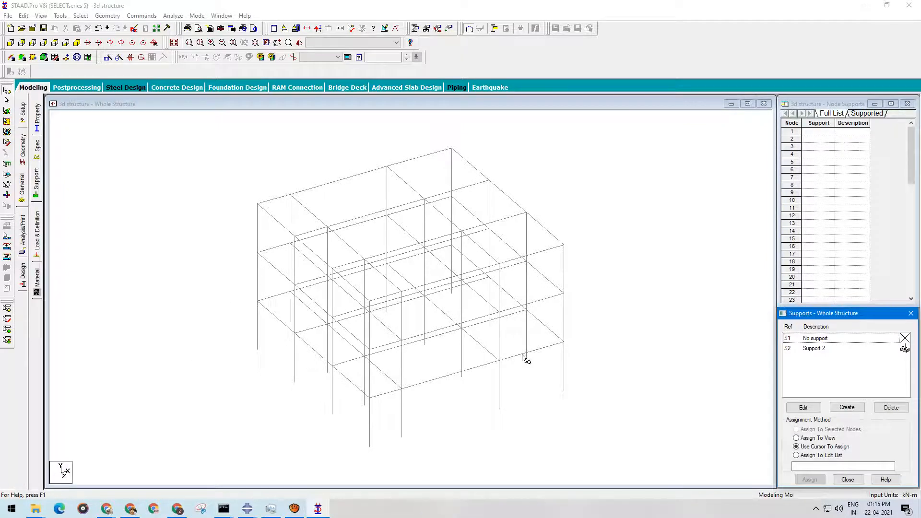
- Select all column base nodes in the front view and assign the fixed support to them
left_click(10, 43)
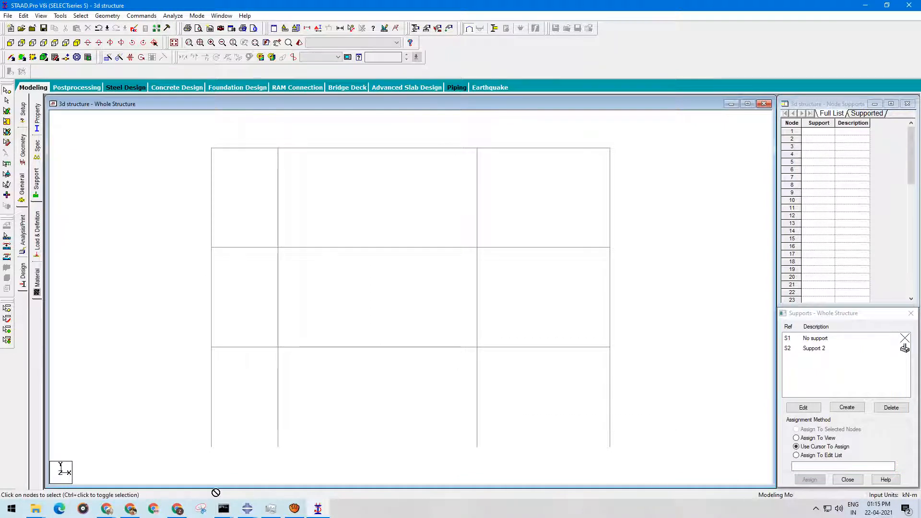
left_click_drag(164, 469, 608, 421)
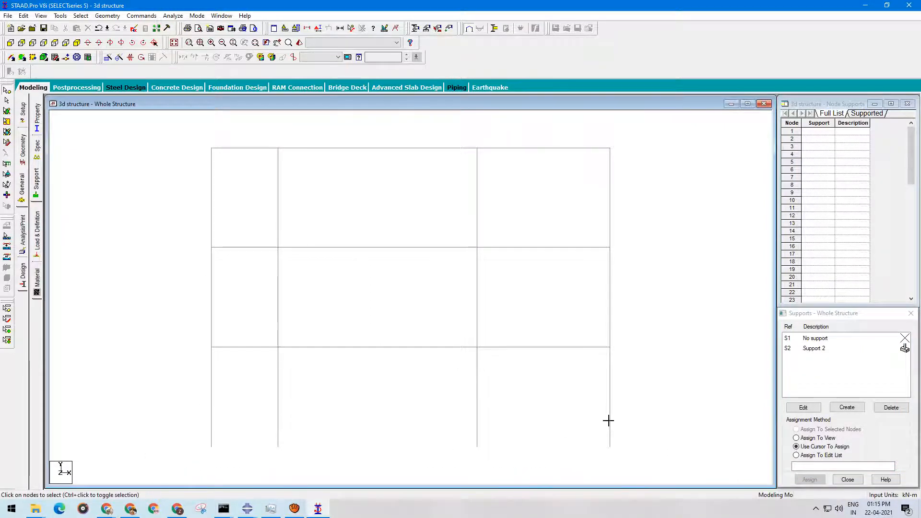
left_click(902, 349)
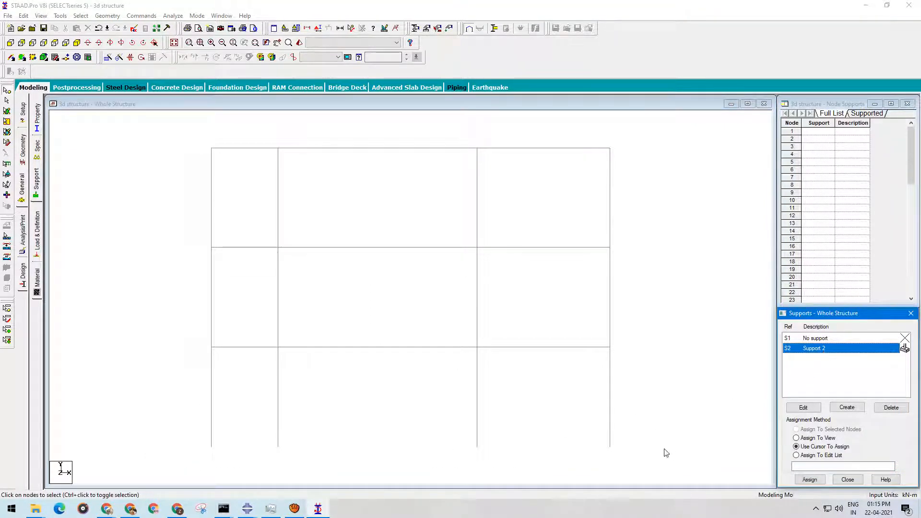
left_click_drag(666, 428, 173, 461)
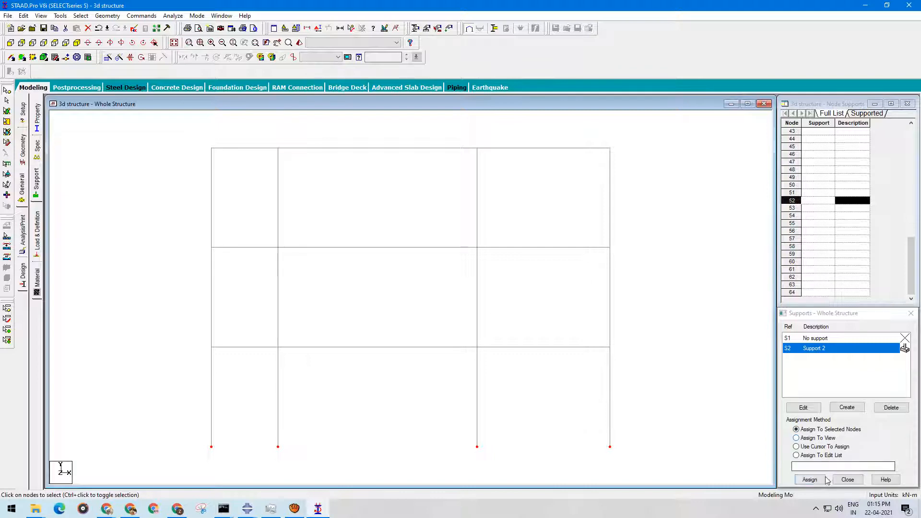
left_click(810, 478)
left_click(854, 425)
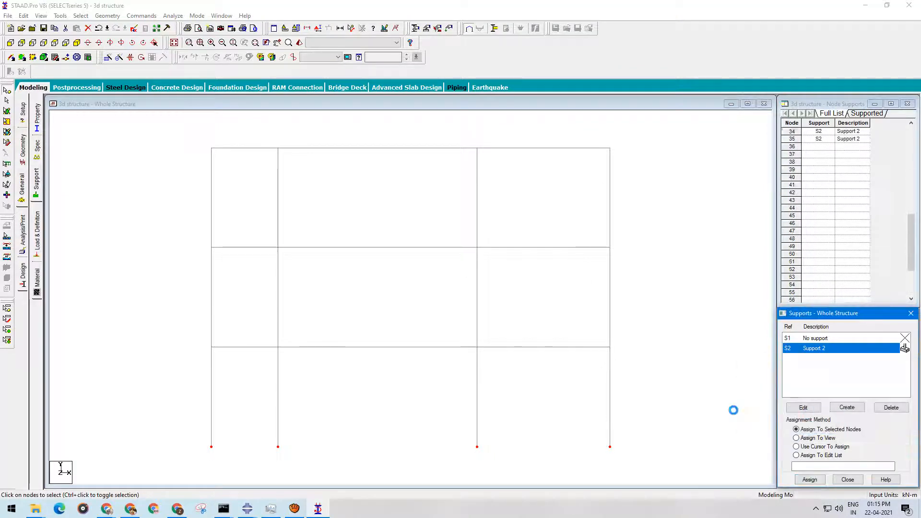
left_click(131, 510)
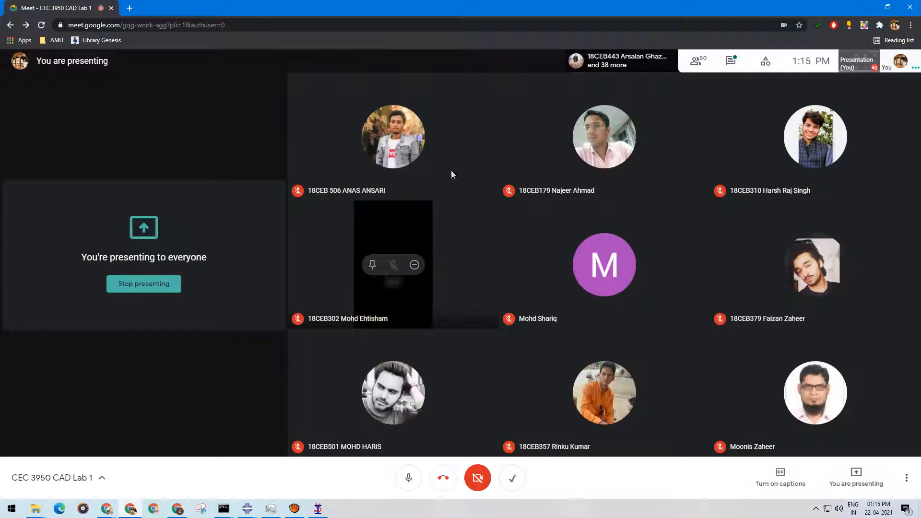
left_click(862, 5)
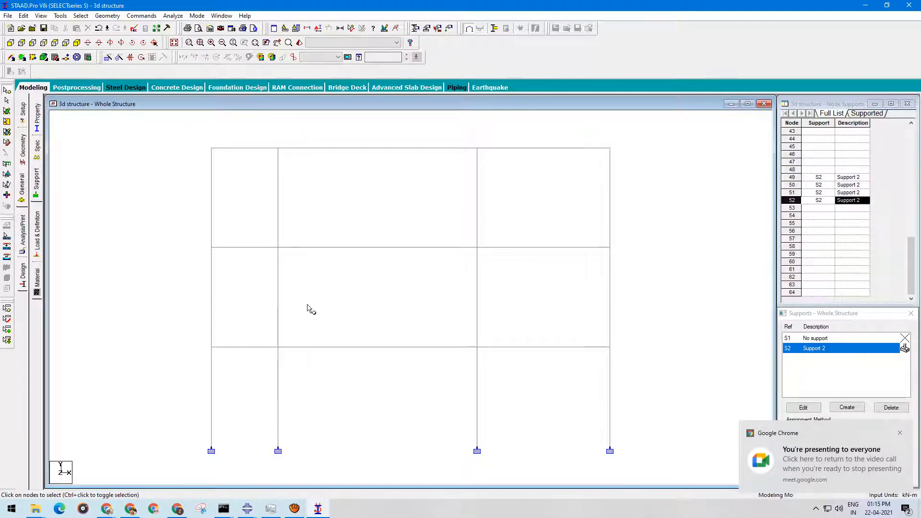
- Check the assigned base supports in the isometric view and decline the auto-save
left_click(77, 42)
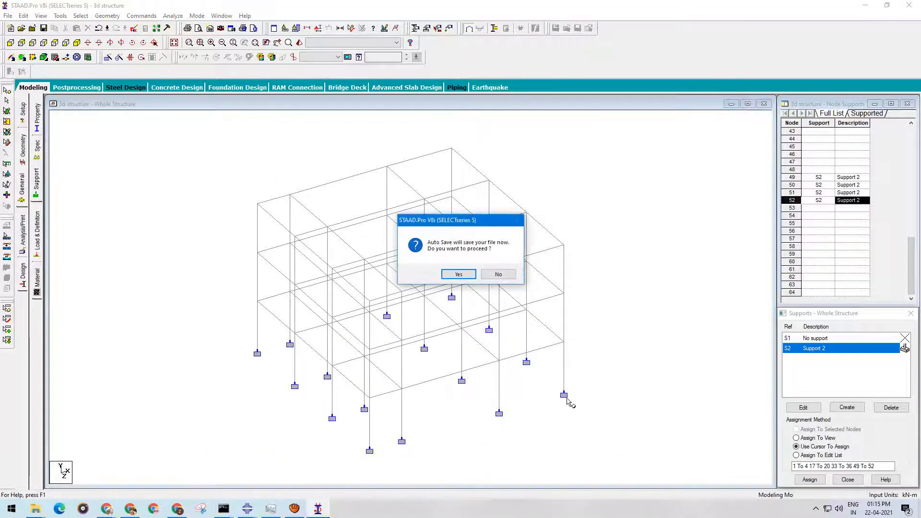
left_click(507, 275)
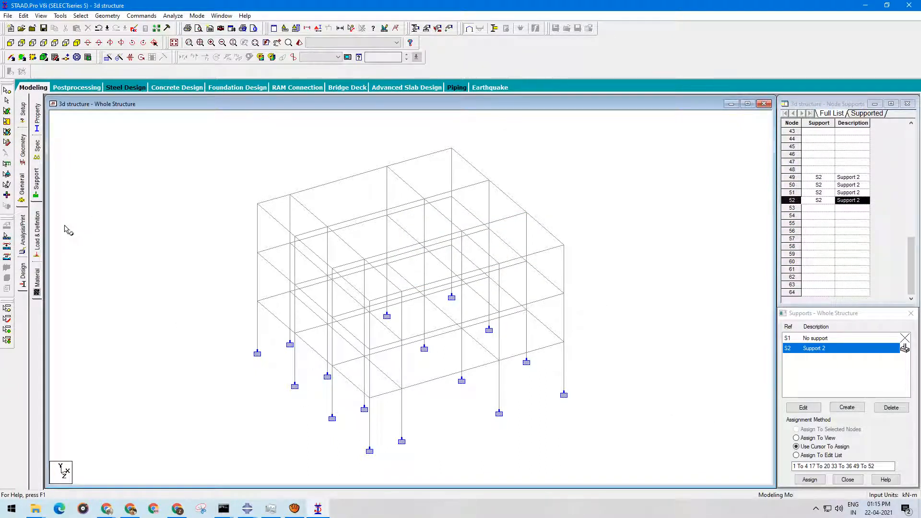
- Add primary load case 1 titled DL with the loading type Dead
left_click(37, 226)
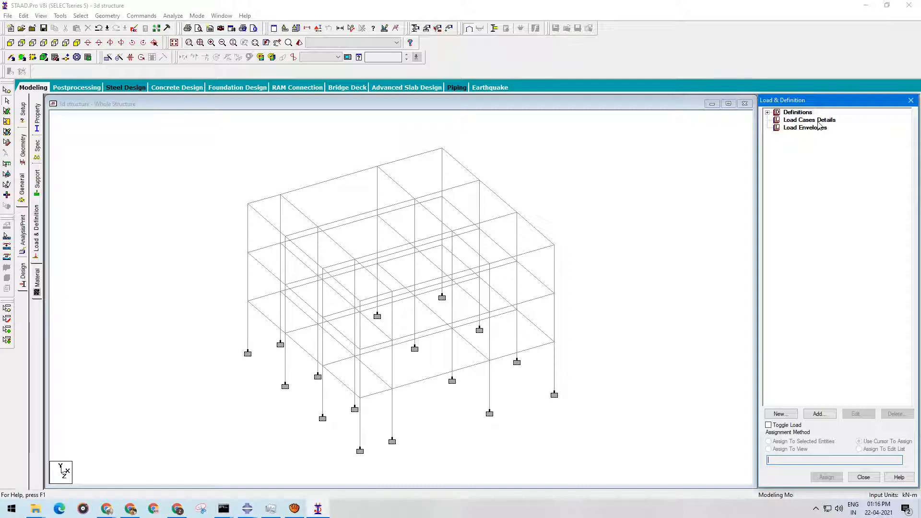
left_click(818, 122)
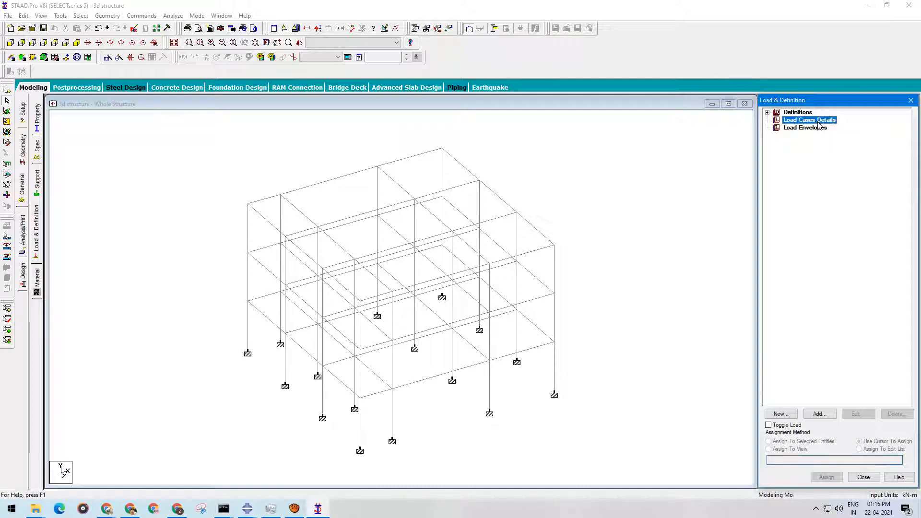
left_click(819, 414)
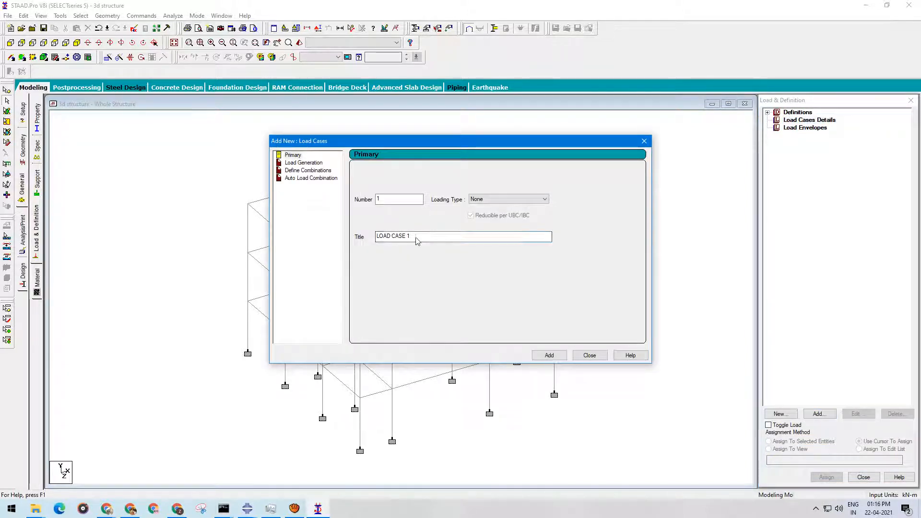
left_click_drag(415, 237, 344, 239)
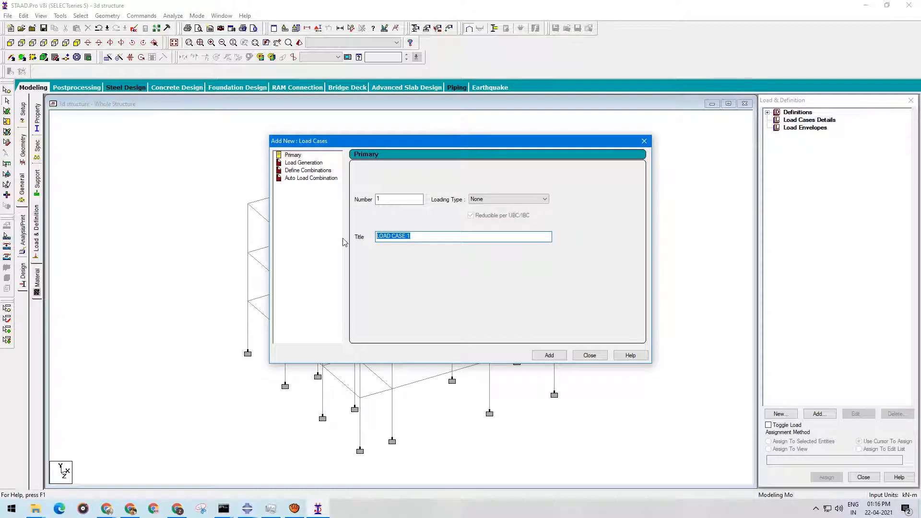
type("DL")
left_click(499, 199)
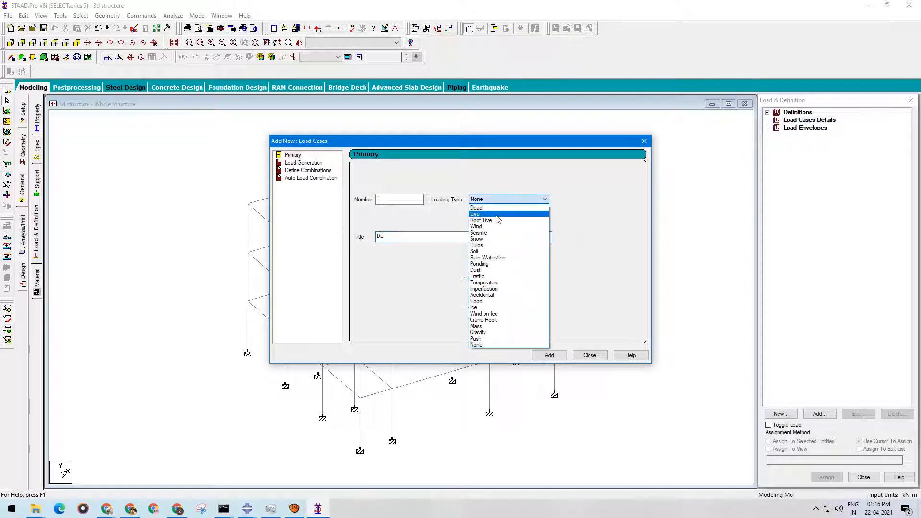
left_click(499, 208)
left_click(549, 355)
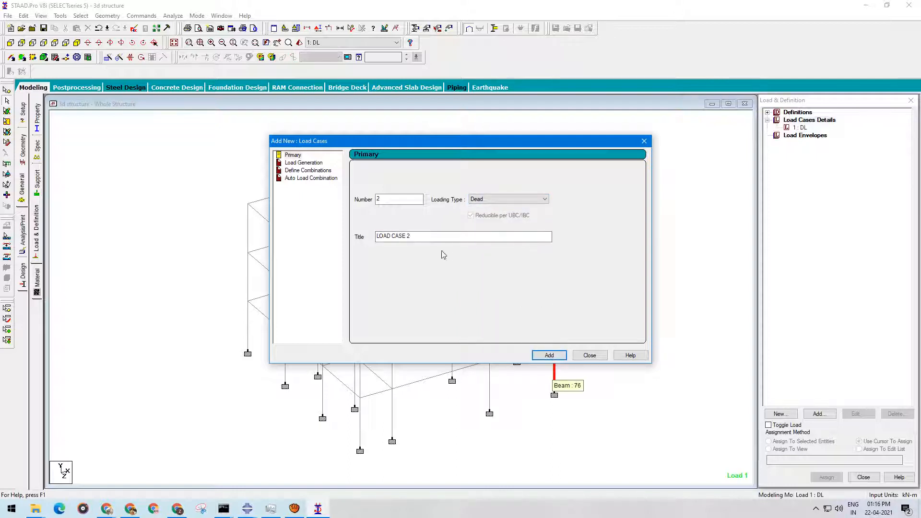
- Add primary load case 2 titled LL with the loading type Live
left_click_drag(414, 236, 365, 246)
type("LL")
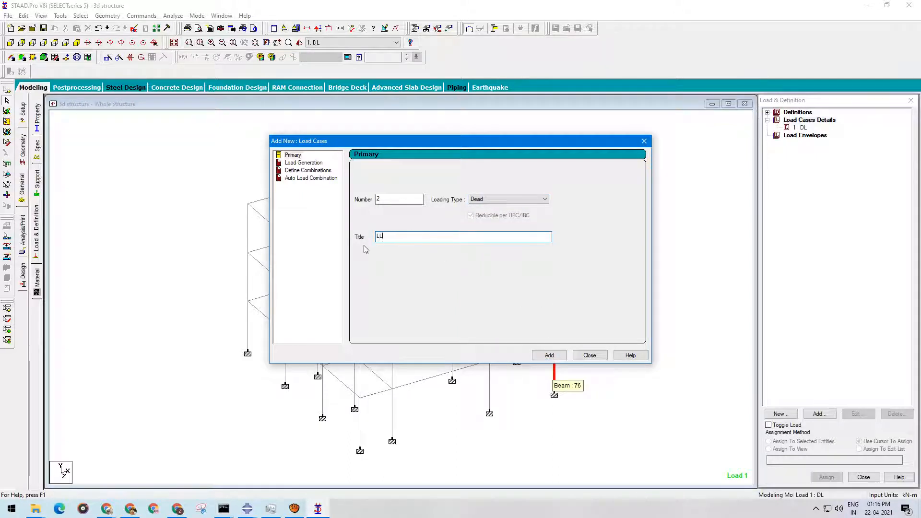
left_click(522, 199)
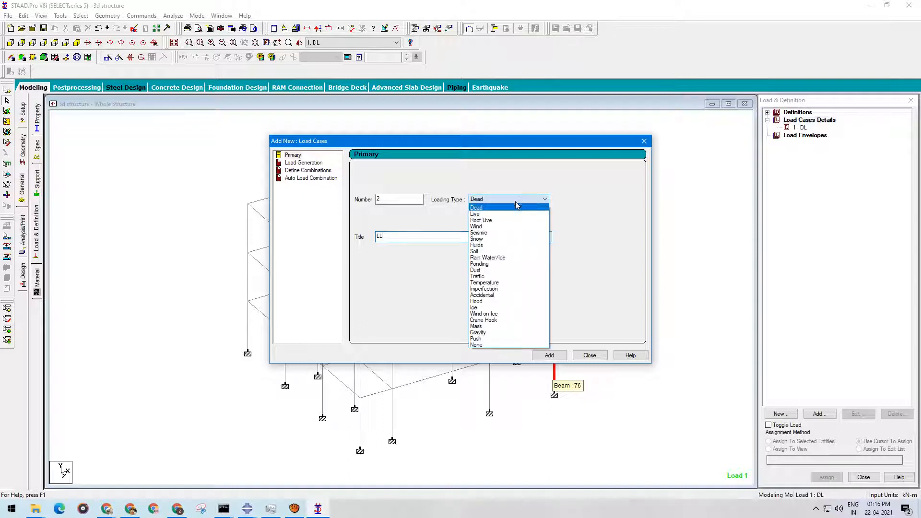
left_click(509, 212)
left_click(563, 355)
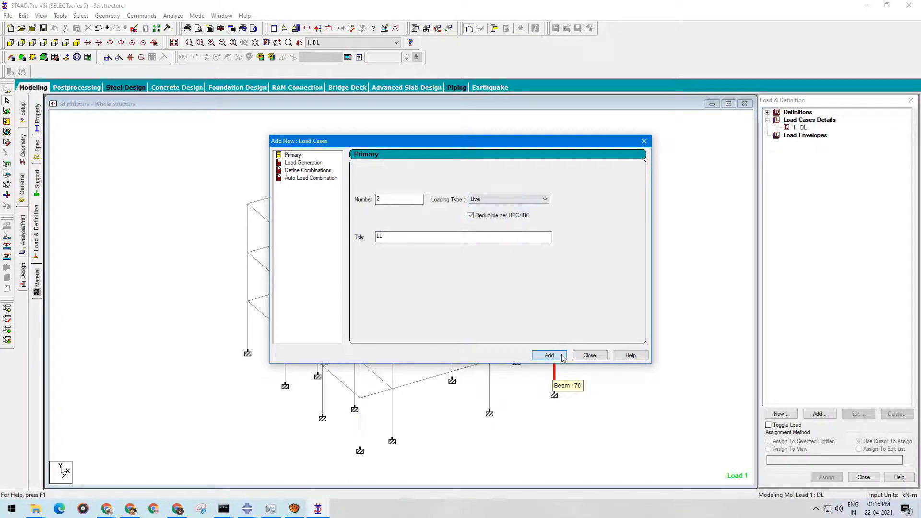
- Define load combination 3 named 1.5*(DL+LL), applying a factor of 1.5 to both the DL and LL cases
left_click(526, 201)
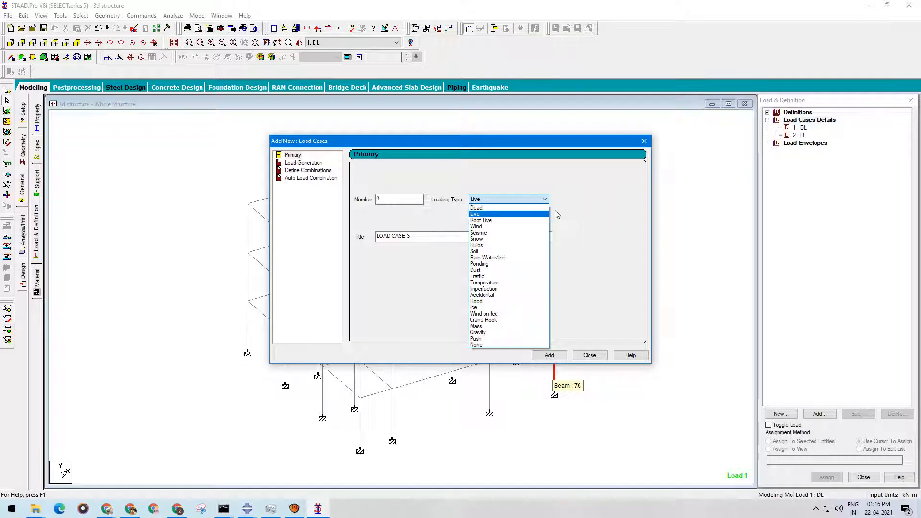
left_click(588, 215)
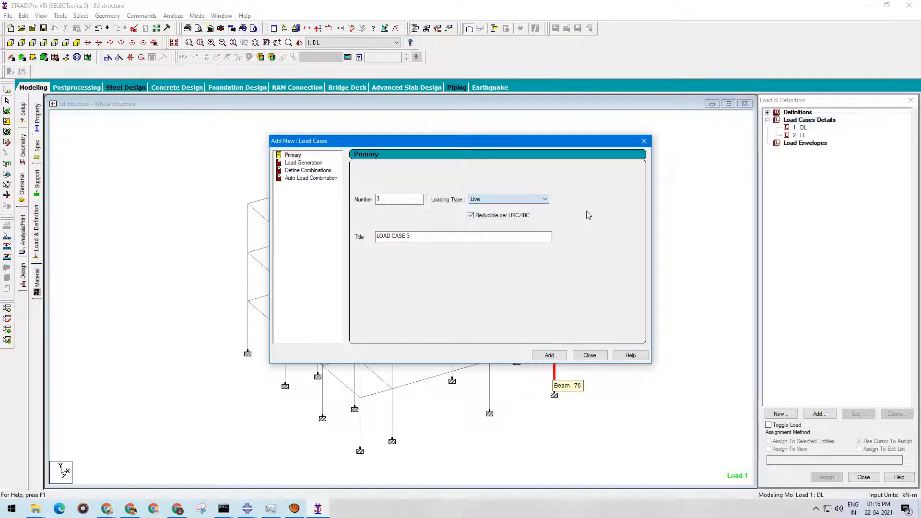
left_click(310, 171)
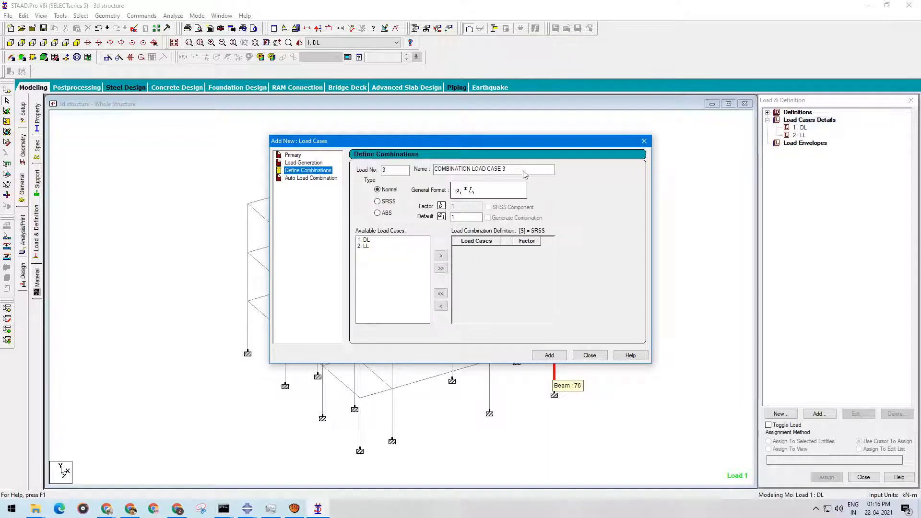
left_click_drag(525, 173, 415, 161)
type("1.5*(DL+LL")
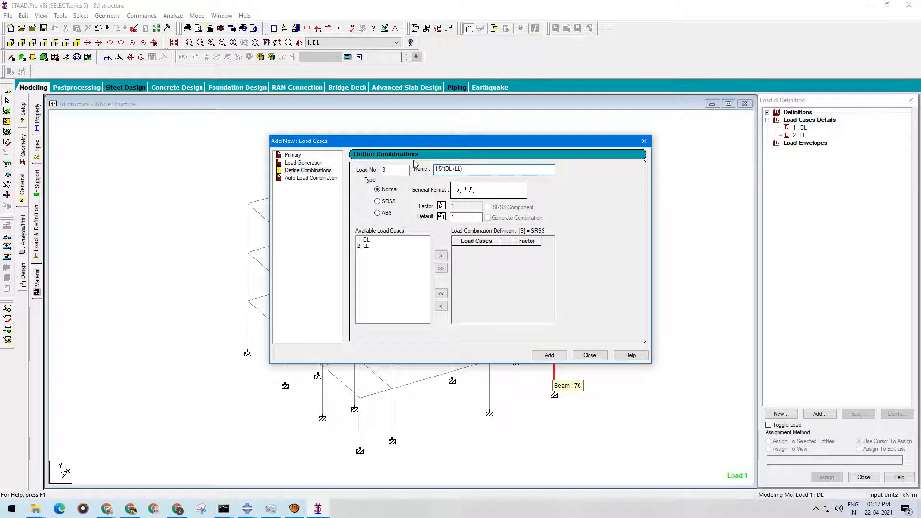
left_click(457, 218)
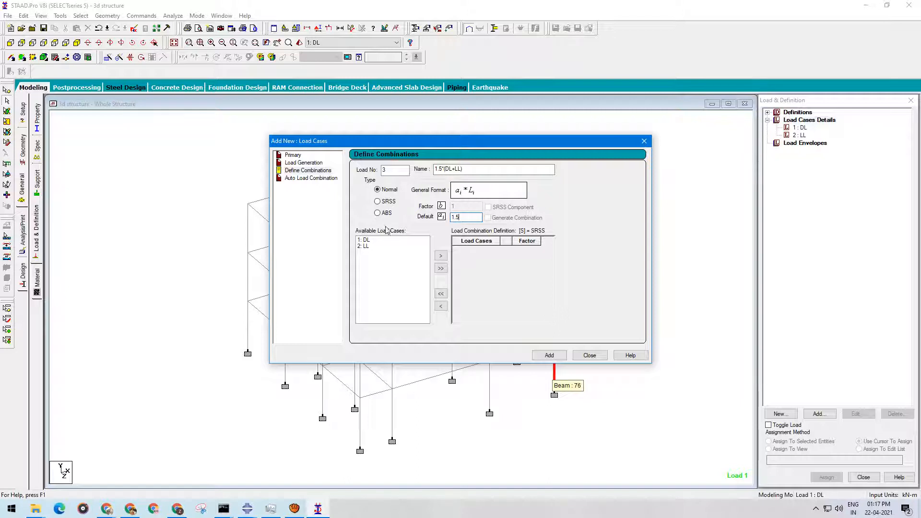
left_click_drag(367, 240, 372, 247)
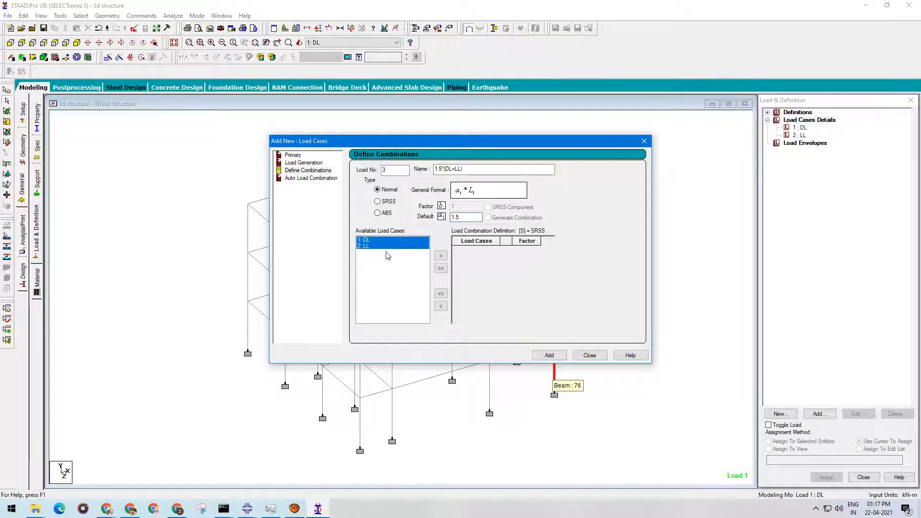
left_click(441, 256)
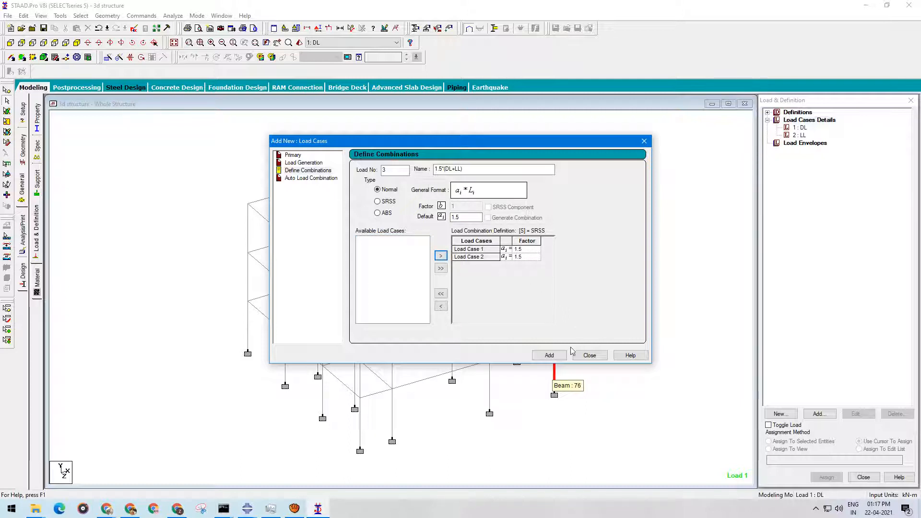
left_click(549, 355)
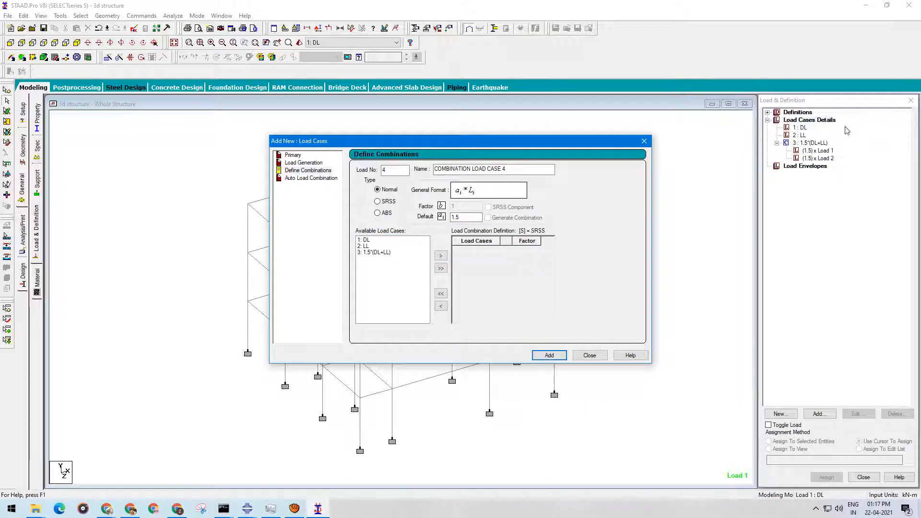
left_click(589, 355)
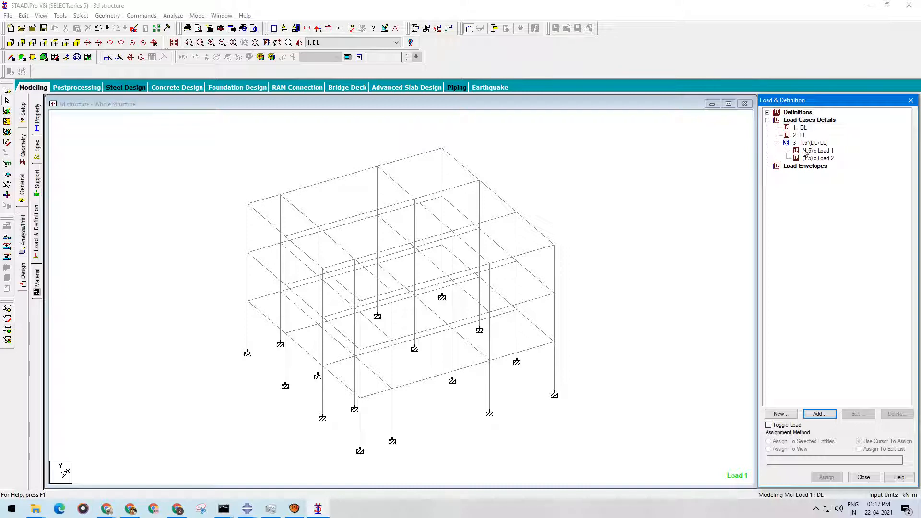
- Add a selfweight load in the Y direction with factor -1 to the DL load case
left_click(673, 219)
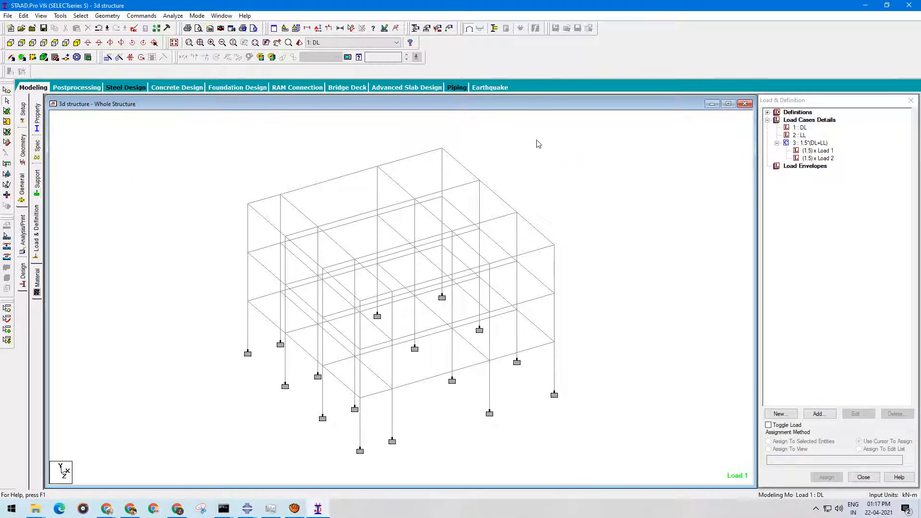
left_click(799, 127)
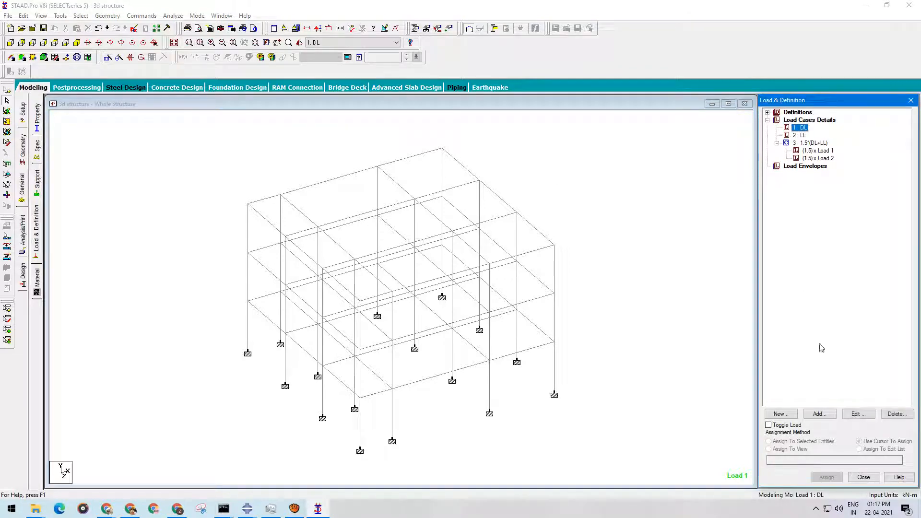
left_click(819, 414)
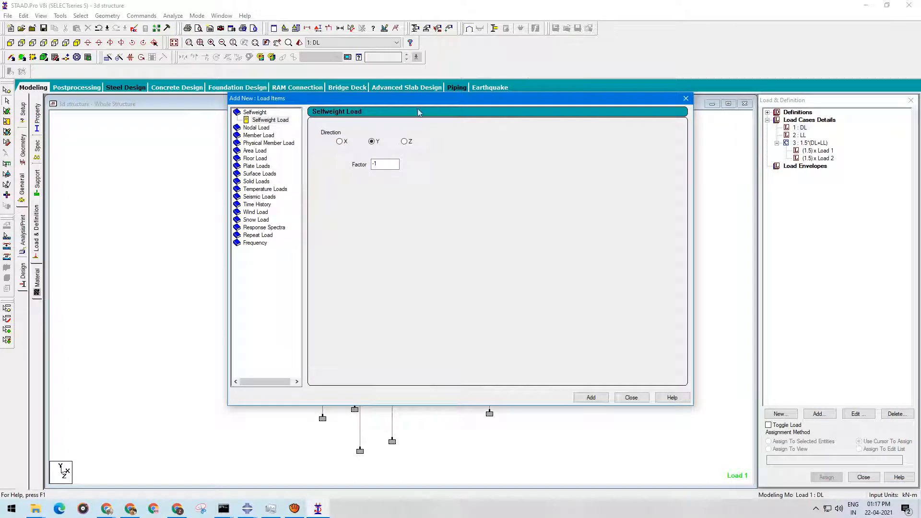
left_click_drag(431, 103, 395, 93)
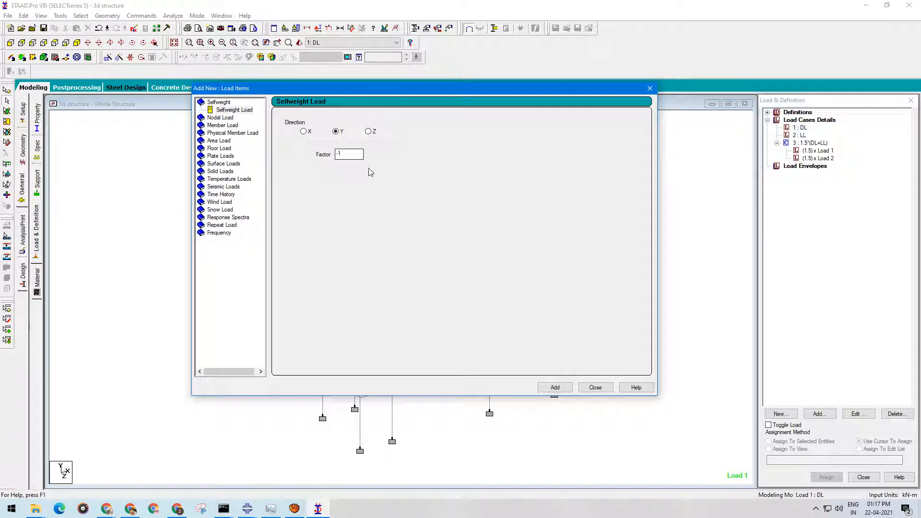
left_click(560, 388)
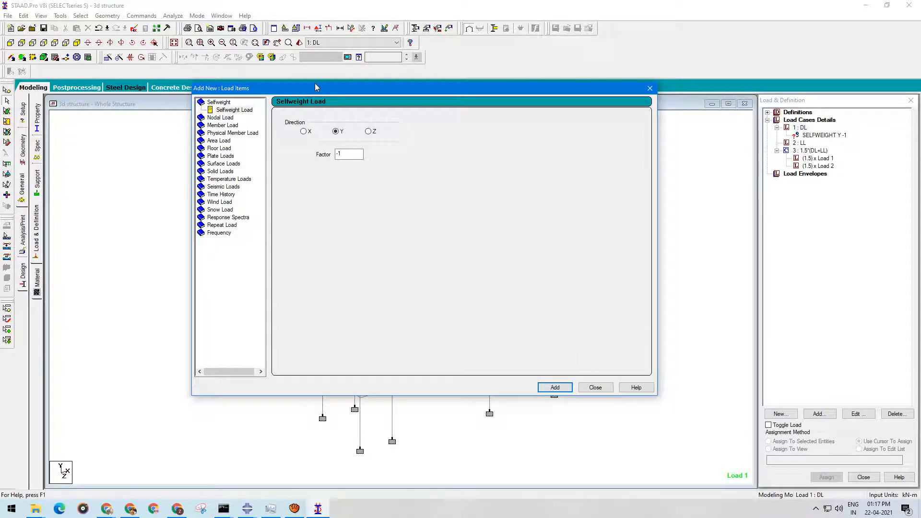
- View the frame in plan and open the uniform force member load definition for the DL case
left_click_drag(316, 88, 578, 95)
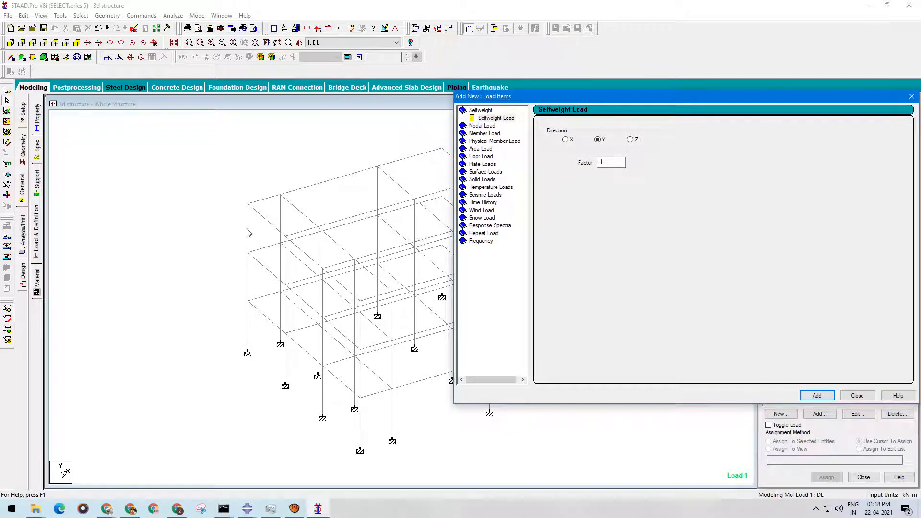
left_click(54, 42)
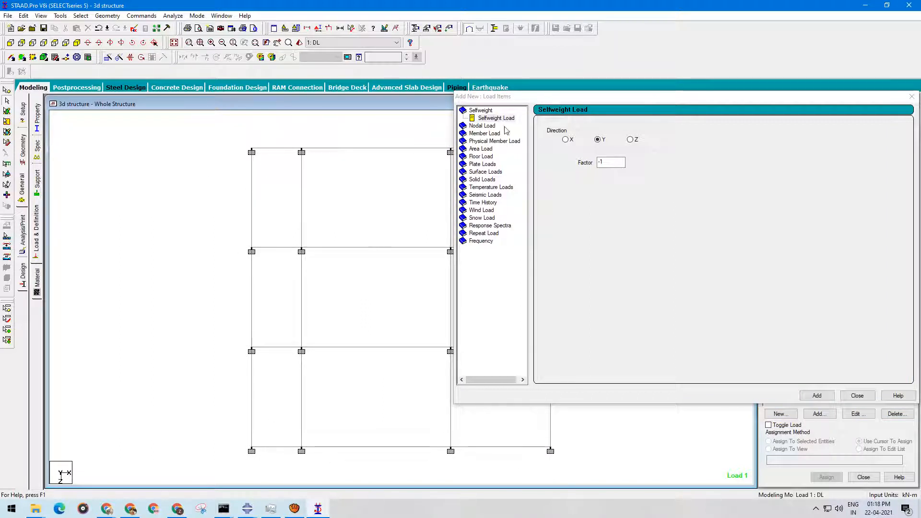
left_click_drag(582, 97, 639, 93)
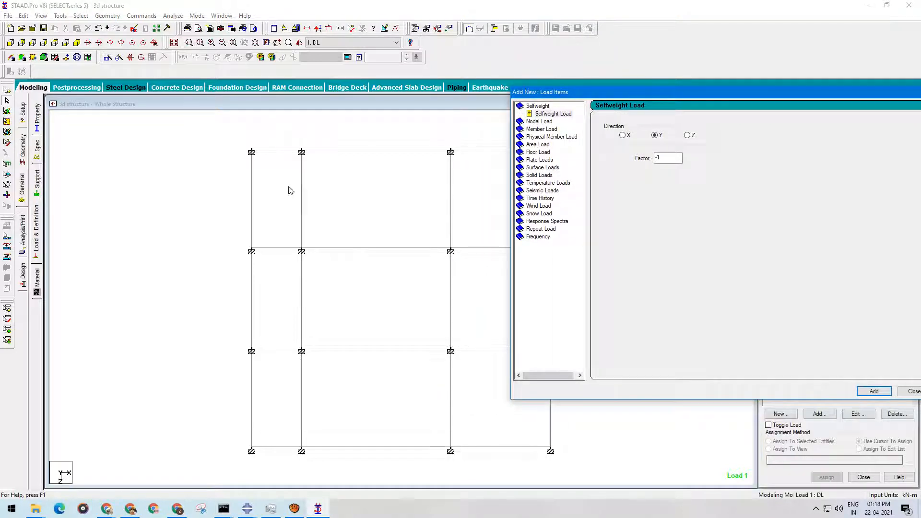
left_click(549, 129)
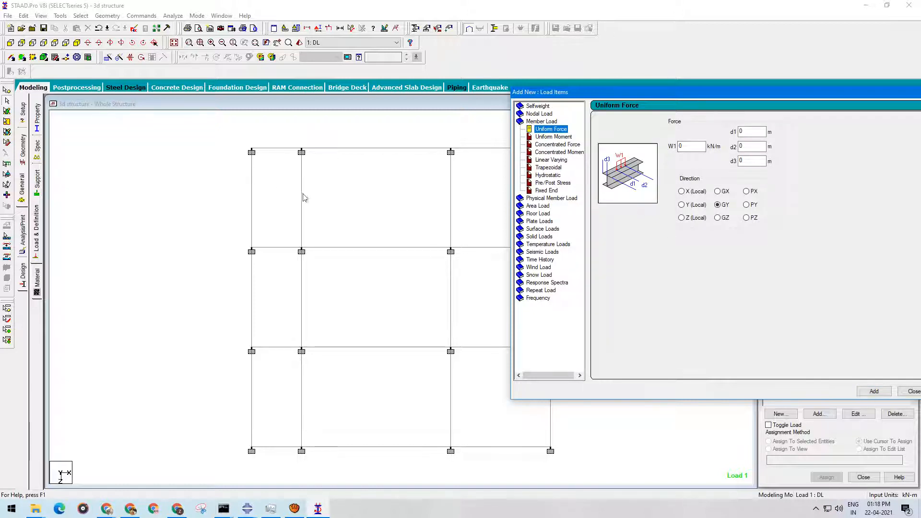
- Check the length of the top-storey corner column in the isometric view and clear the selection
left_click(55, 43)
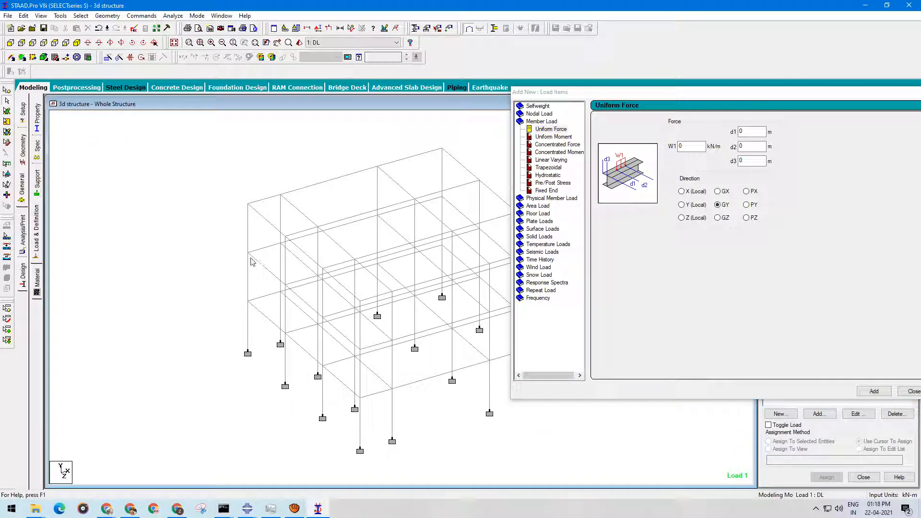
double_click(249, 227)
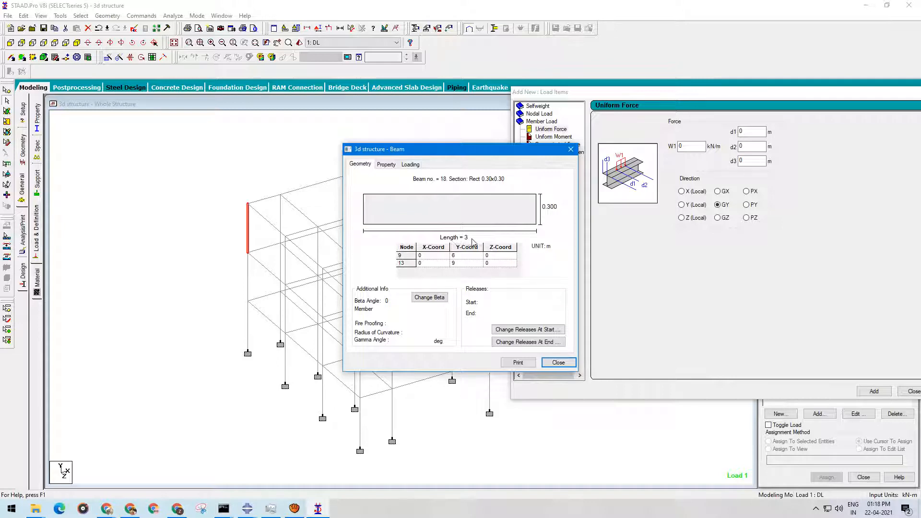
left_click(570, 149)
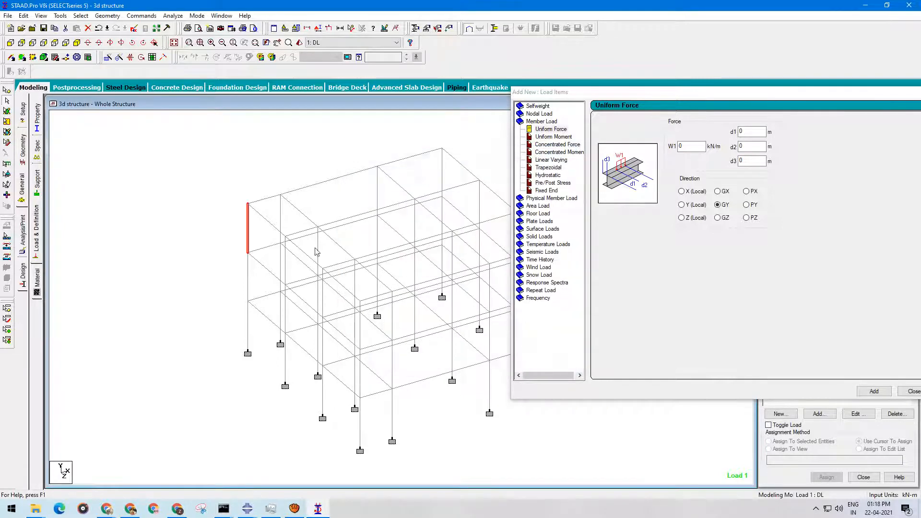
left_click(202, 203)
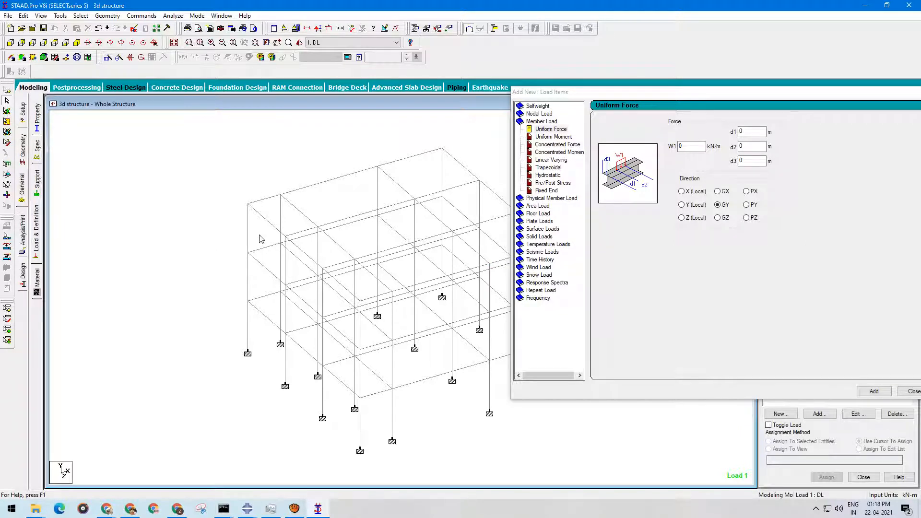
- Add a uniform member force of -12.5 kN/m in the GY direction to the DL load case
left_click(683, 146)
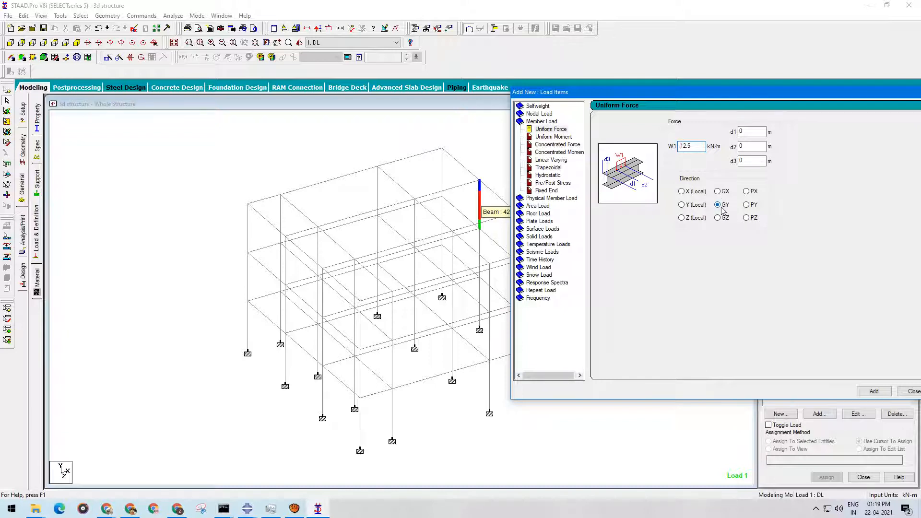
left_click_drag(742, 91, 661, 54)
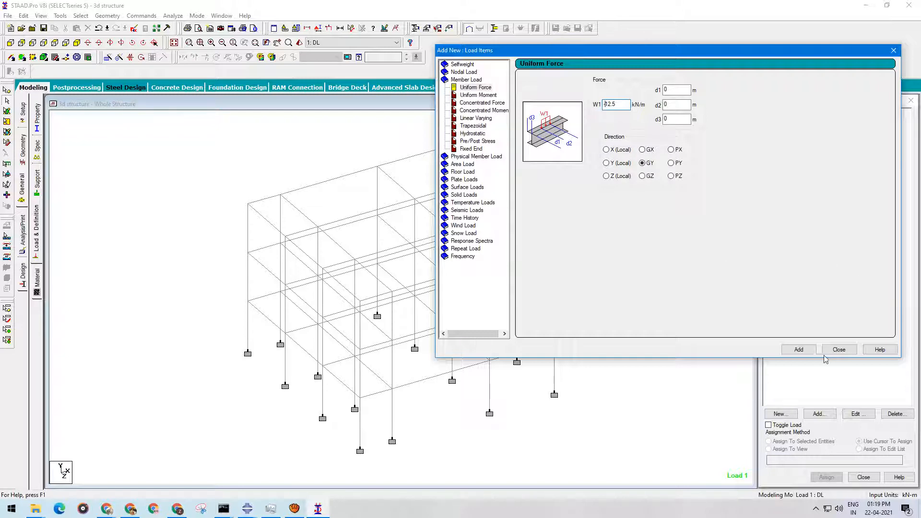
left_click(799, 349)
left_click_drag(757, 56, 555, 71)
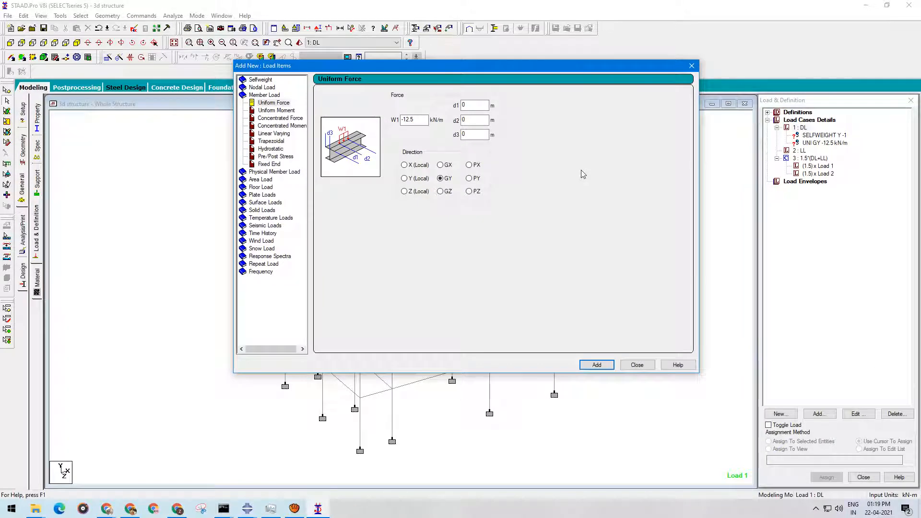
left_click(638, 366)
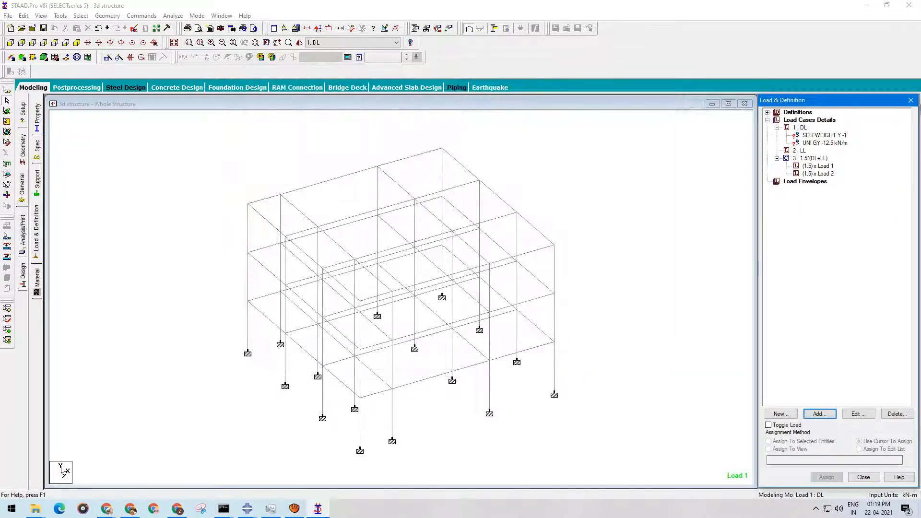
- Assign the DL selfweight load to all members in the view
left_click(825, 135)
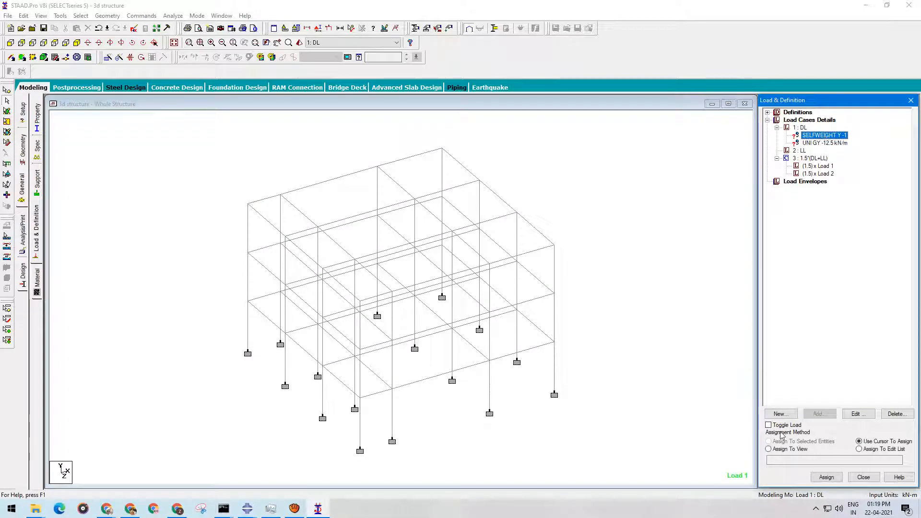
left_click(778, 449)
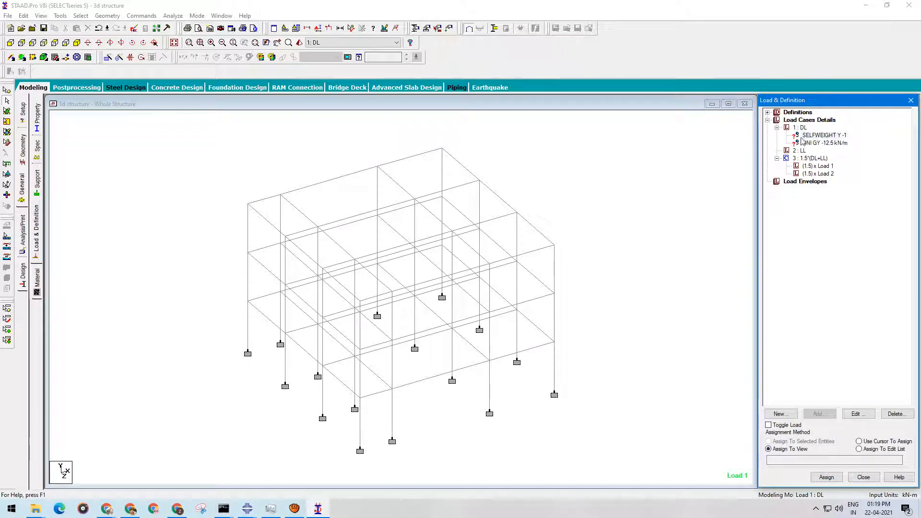
left_click(826, 478)
left_click(863, 320)
left_click(674, 250)
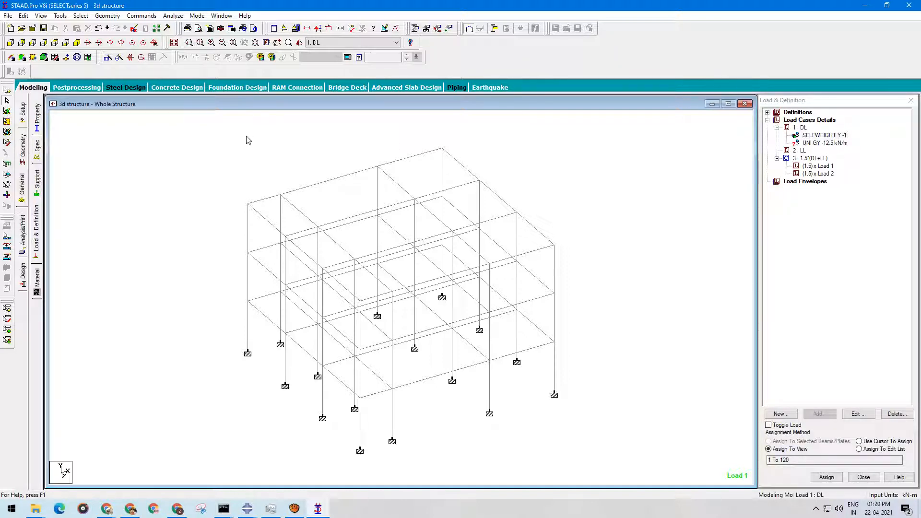
left_click(10, 42)
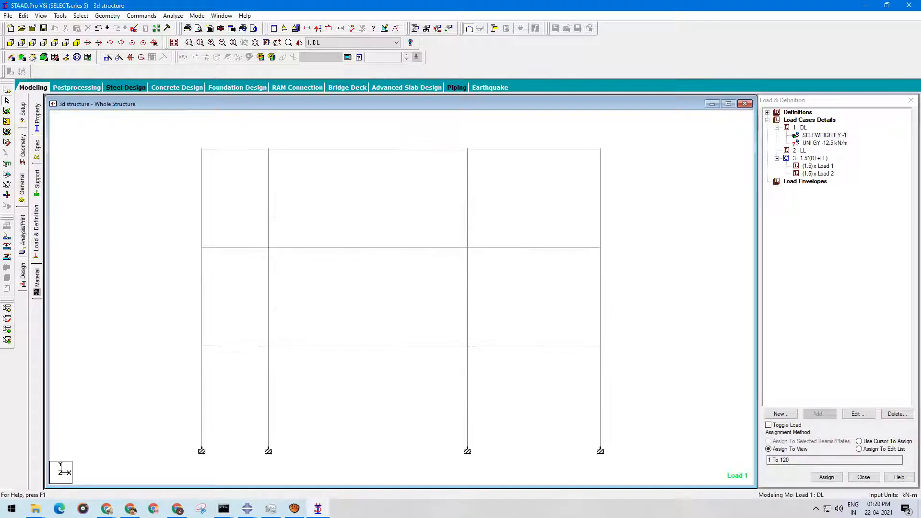
left_click(55, 42)
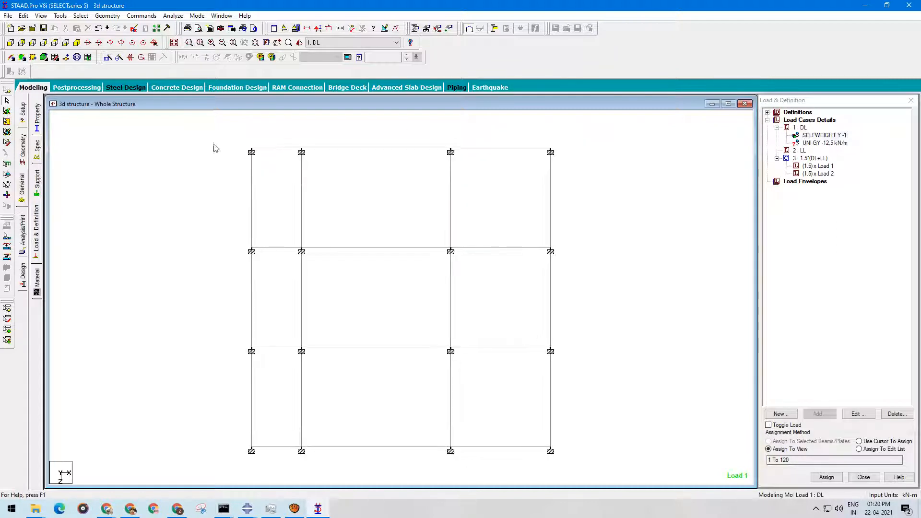
left_click_drag(224, 130, 617, 173)
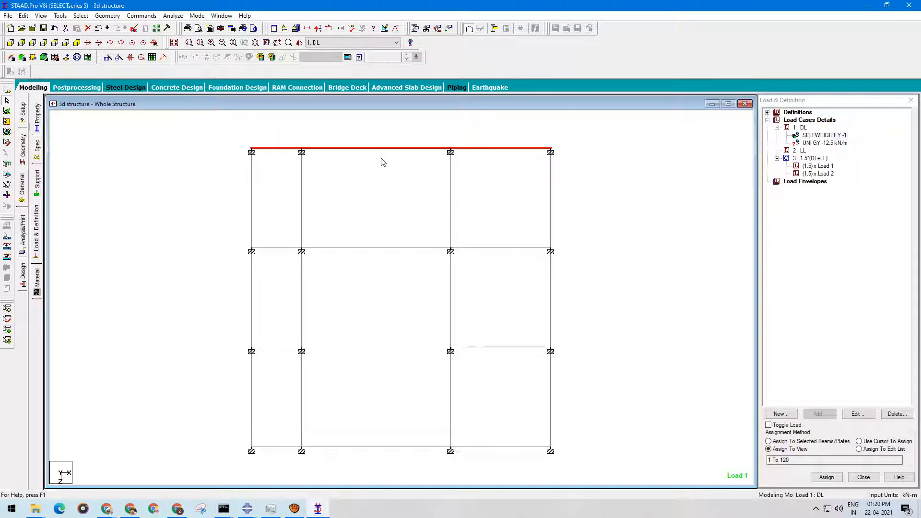
left_click(77, 43)
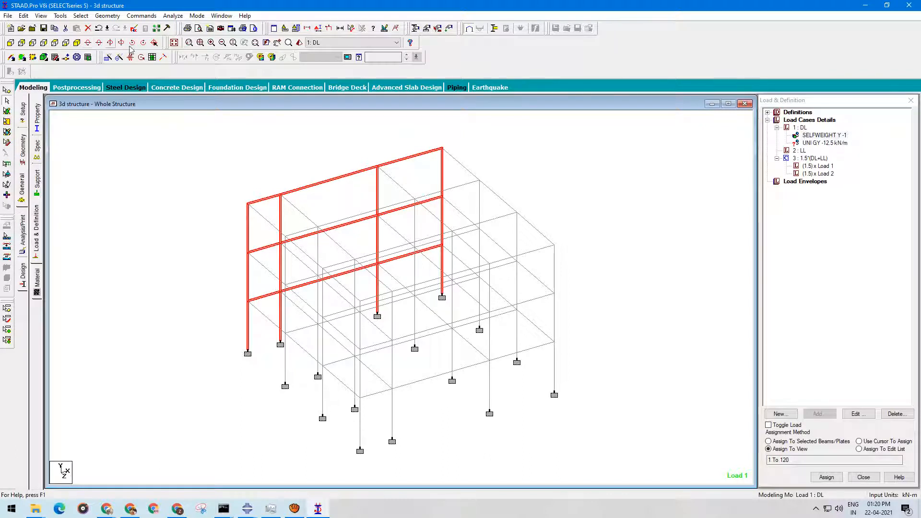
left_click(65, 44)
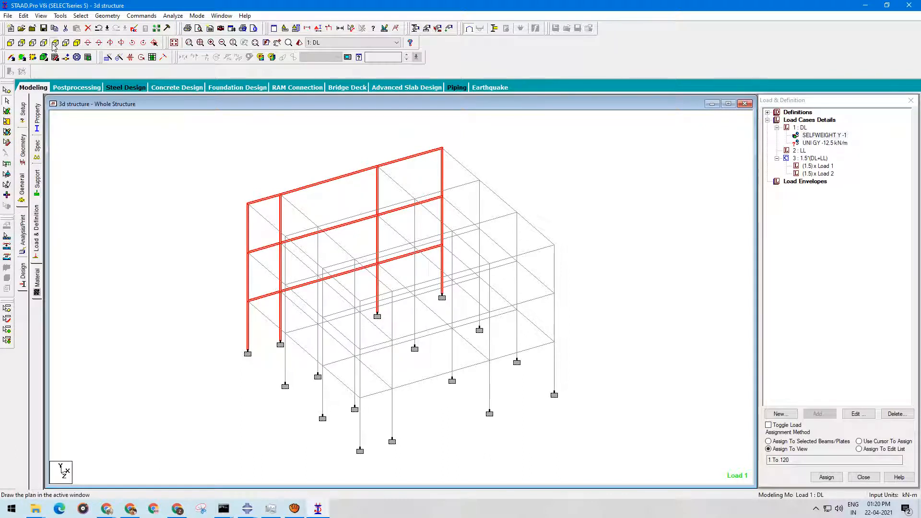
left_click(284, 144)
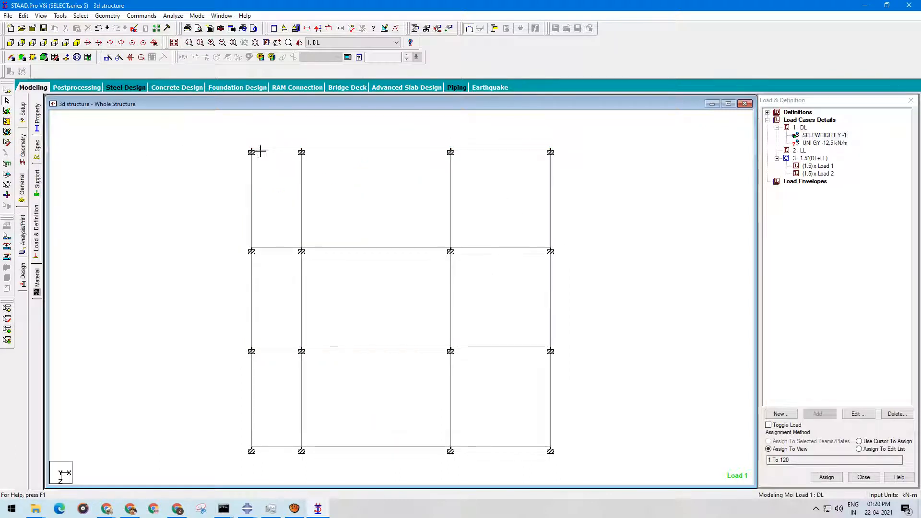
left_click_drag(254, 151, 303, 138)
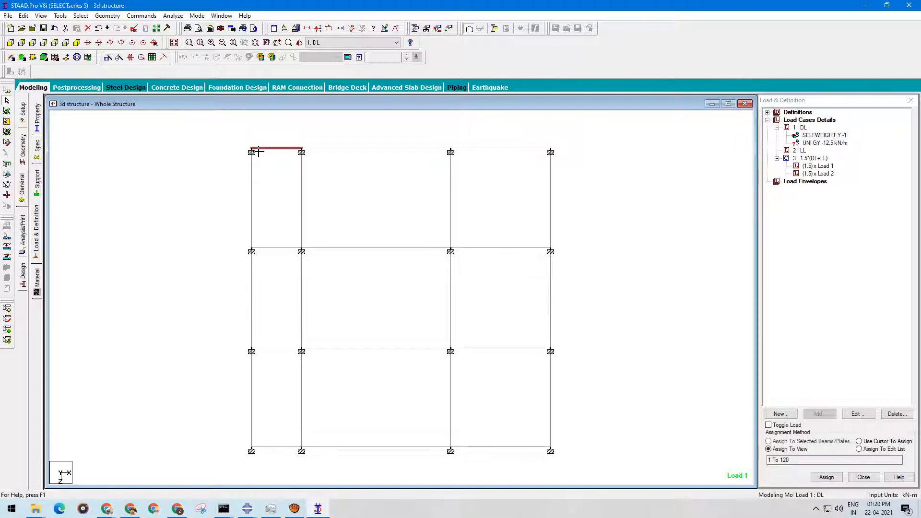
left_click(393, 128)
- Select the beams of all three floor levels in the front view and display only the selected members, declining the auto save
left_click(10, 43)
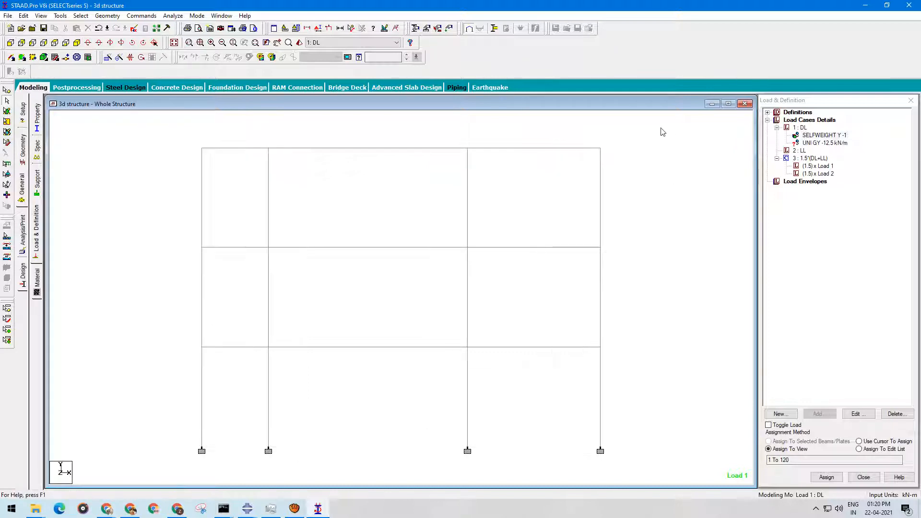
left_click_drag(661, 128, 151, 175)
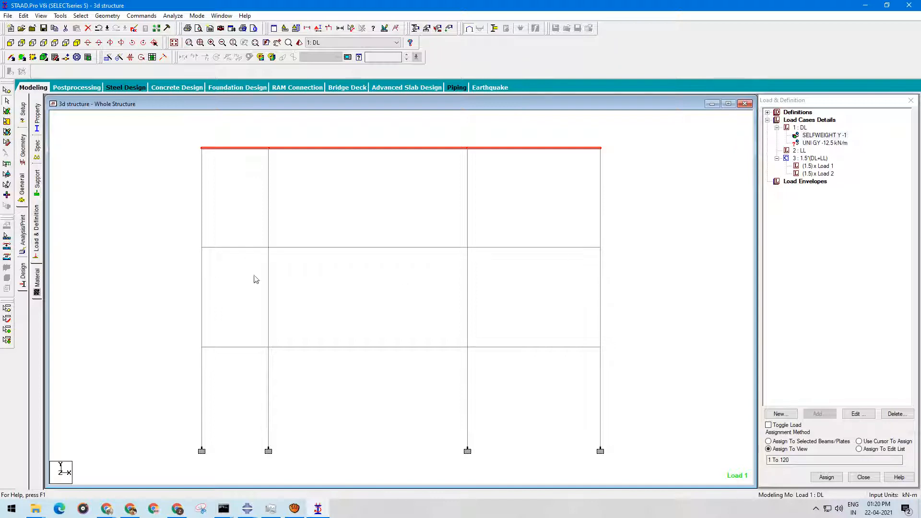
left_click_drag(626, 232, 175, 274, "ctrl")
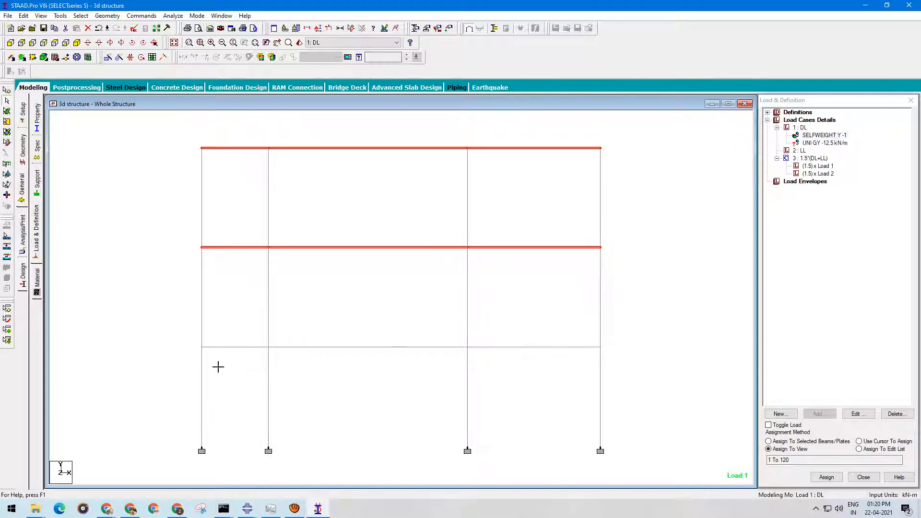
left_click_drag(627, 336, 163, 372, "ctrl")
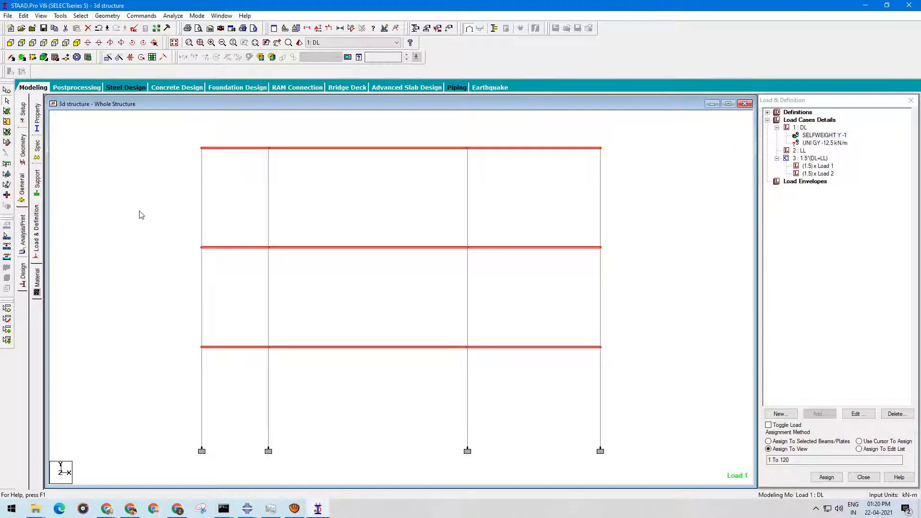
left_click(41, 16)
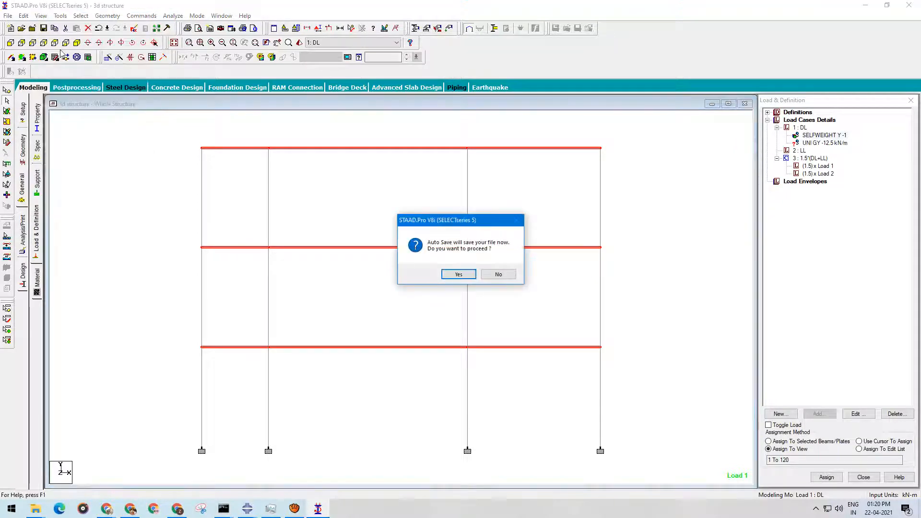
left_click(499, 273)
left_click(49, 16)
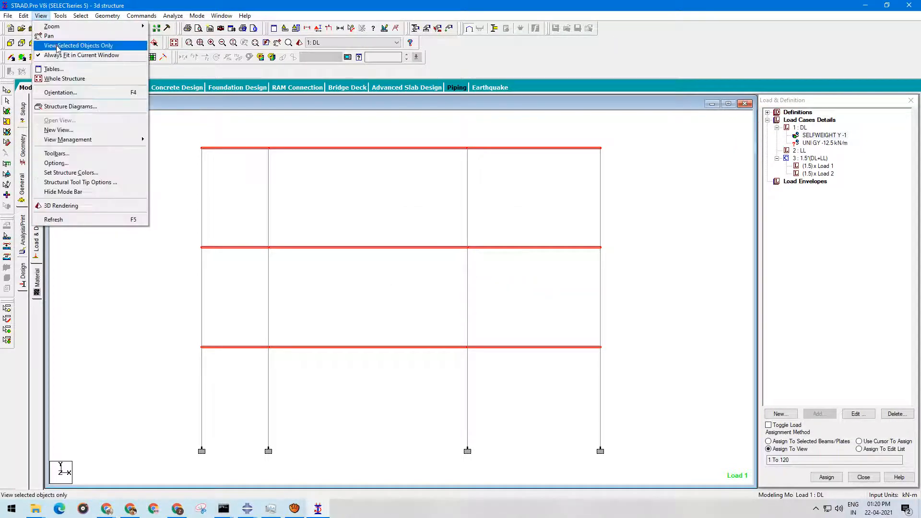
left_click(54, 45)
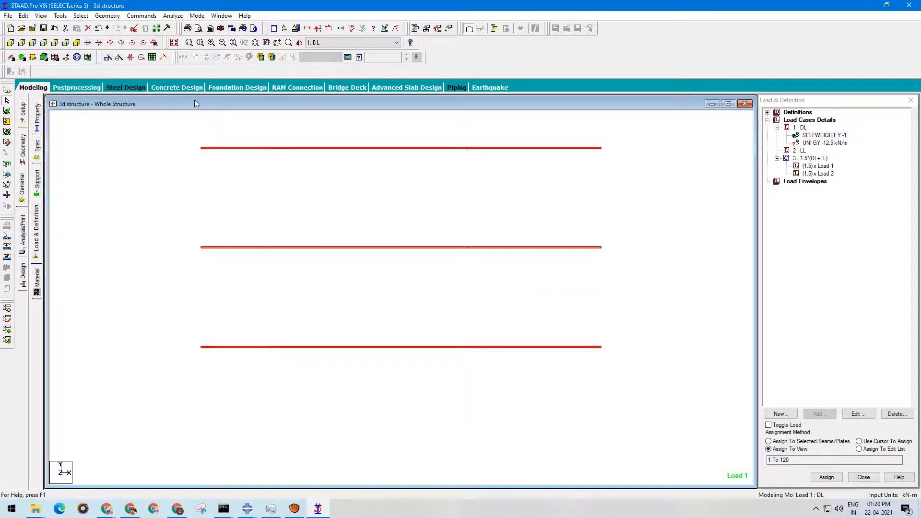
- Select only the outer perimeter beams on all four sides of the isolated floors in plan and show them in isometric view
left_click(54, 43)
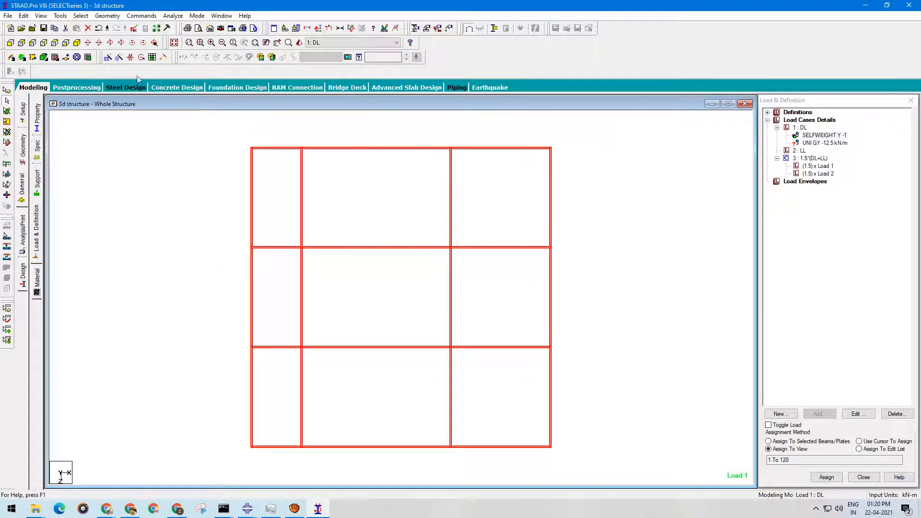
left_click(77, 43)
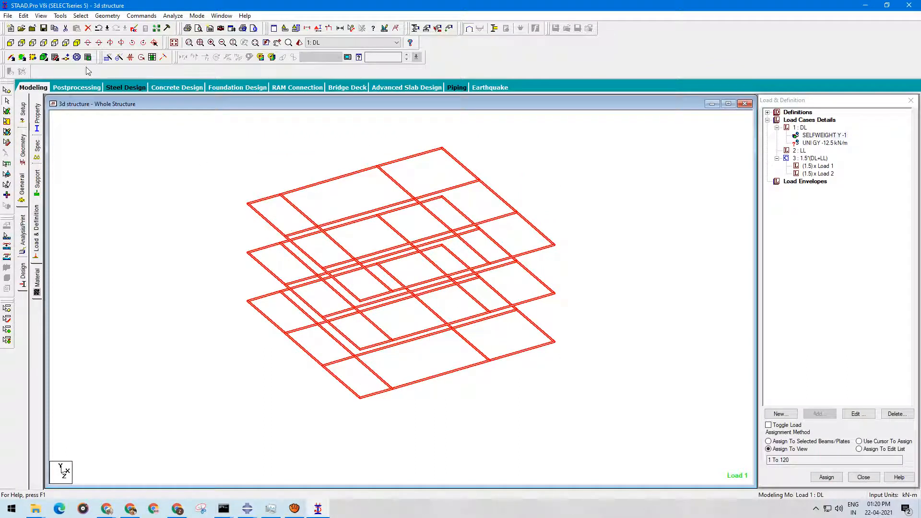
left_click(55, 43)
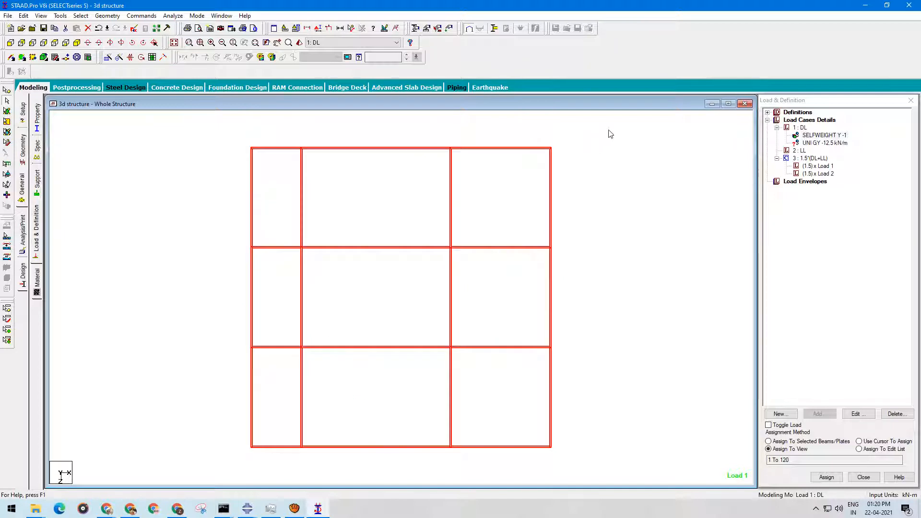
left_click(591, 126)
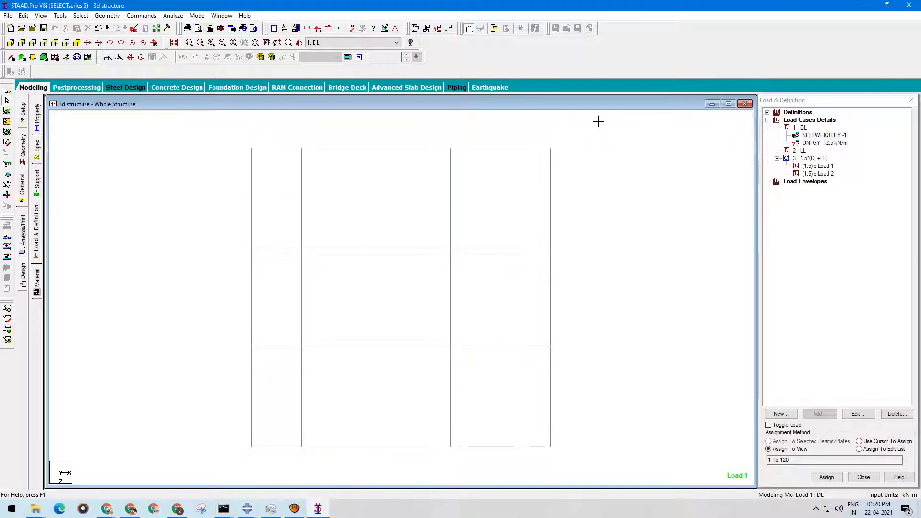
left_click_drag(597, 122, 189, 165)
left_click(670, 186)
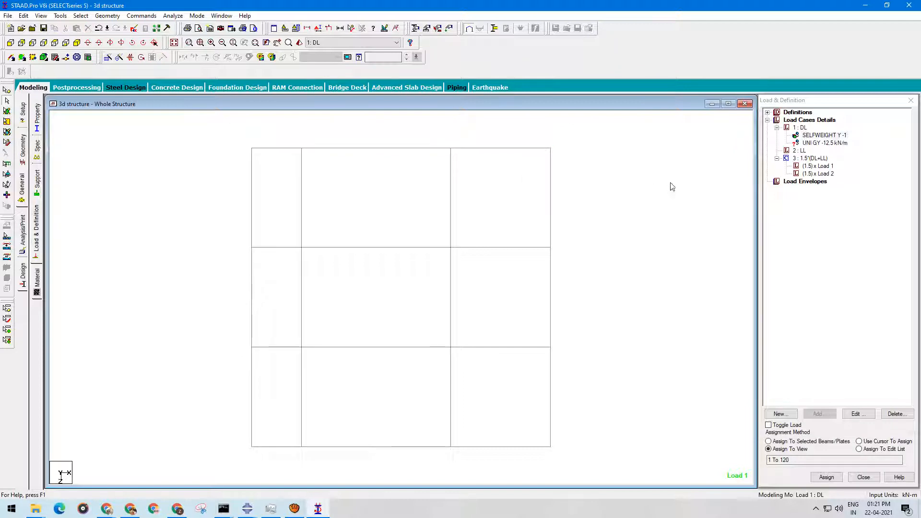
left_click(835, 149)
left_click(530, 159)
left_click_drag(593, 126, 185, 187)
left_click_drag(586, 133, 546, 462, "ctrl")
left_click_drag(631, 438, 214, 454, "ctrl")
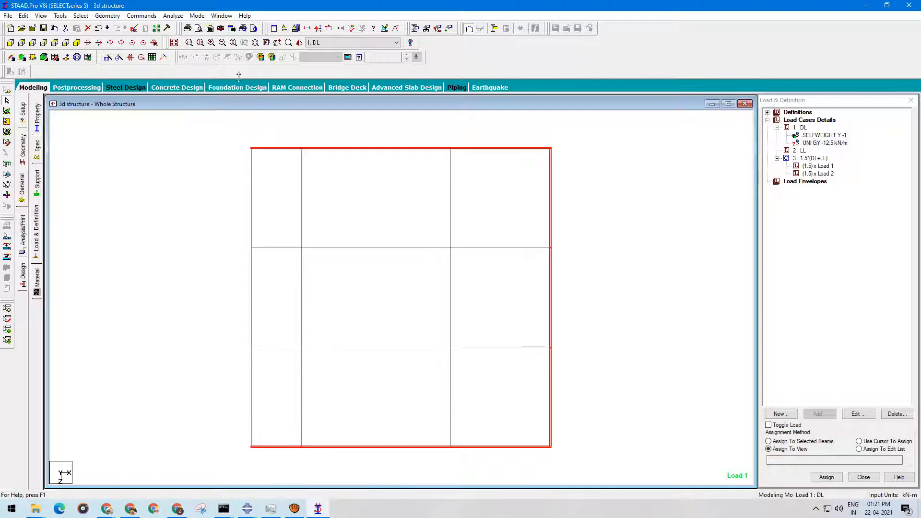
left_click_drag(223, 126, 264, 476, "ctrl")
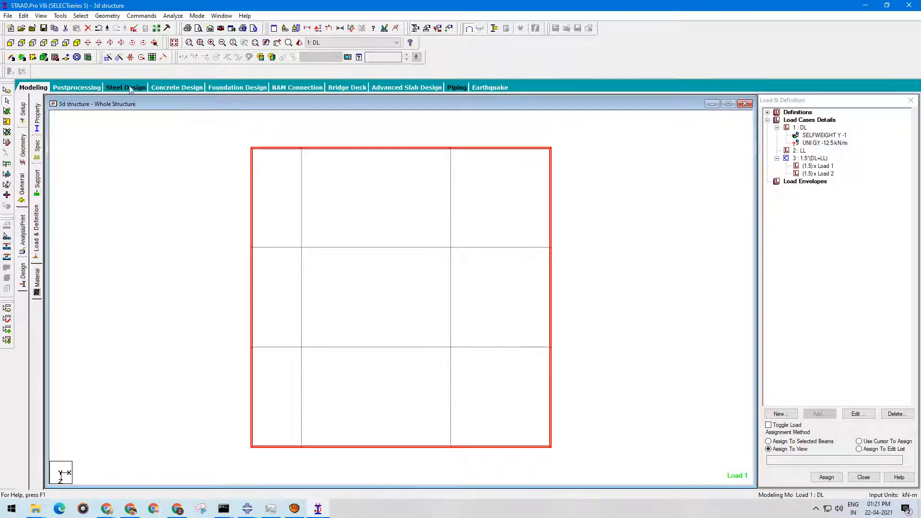
left_click(76, 43)
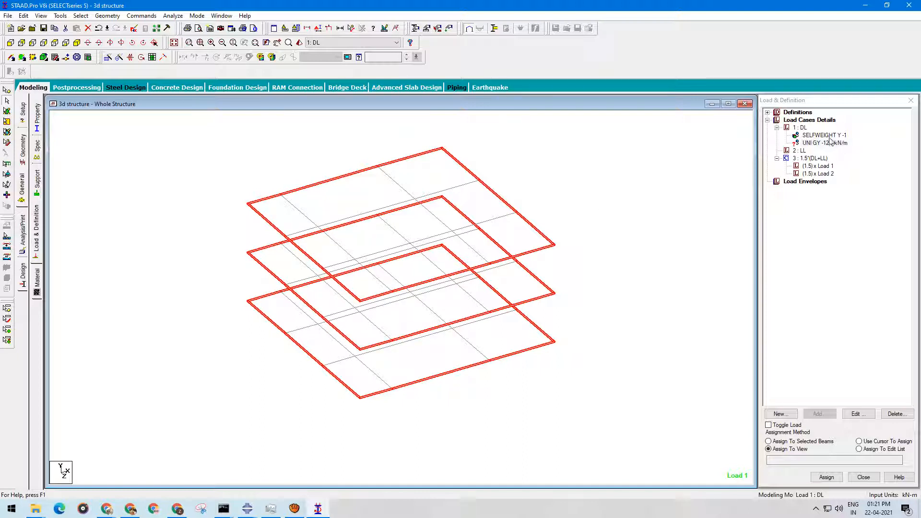
- Add a second uniform member force of -5 kN/m in the GY direction to the DL load case
left_click(800, 127)
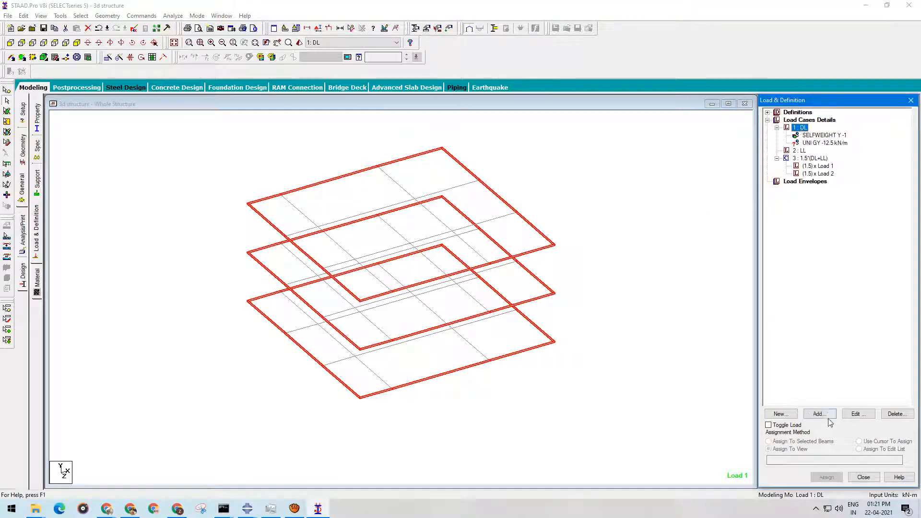
left_click(817, 413)
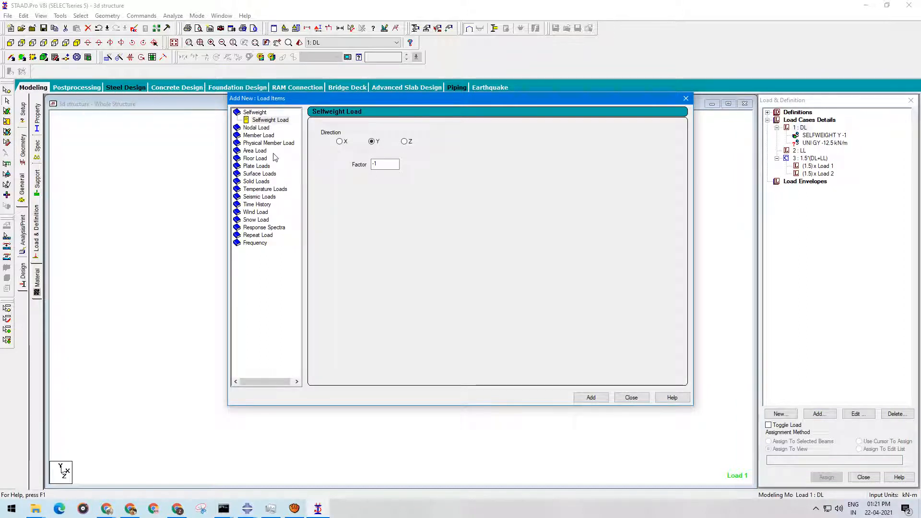
left_click(265, 136)
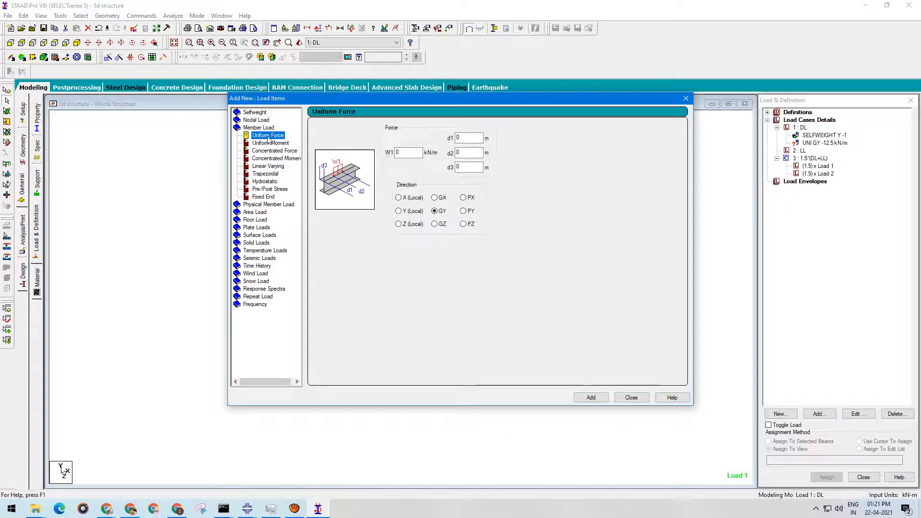
double_click(396, 151)
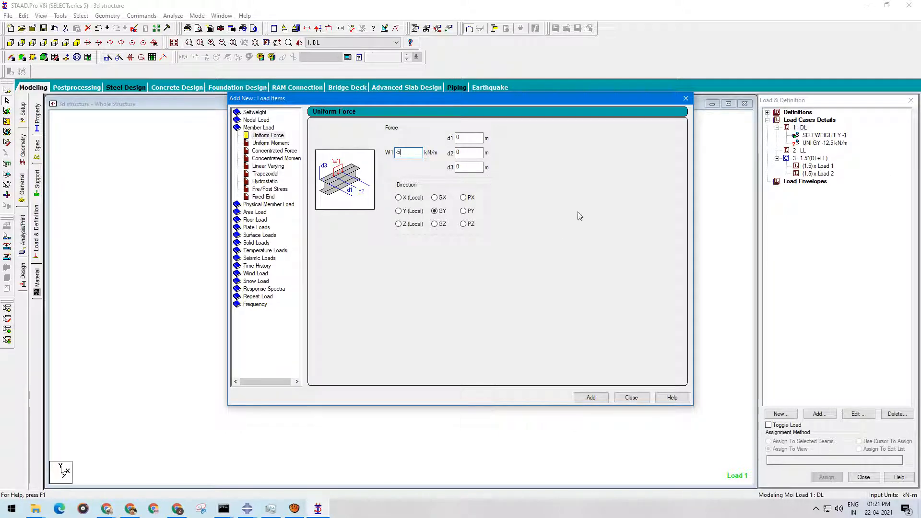
left_click(591, 398)
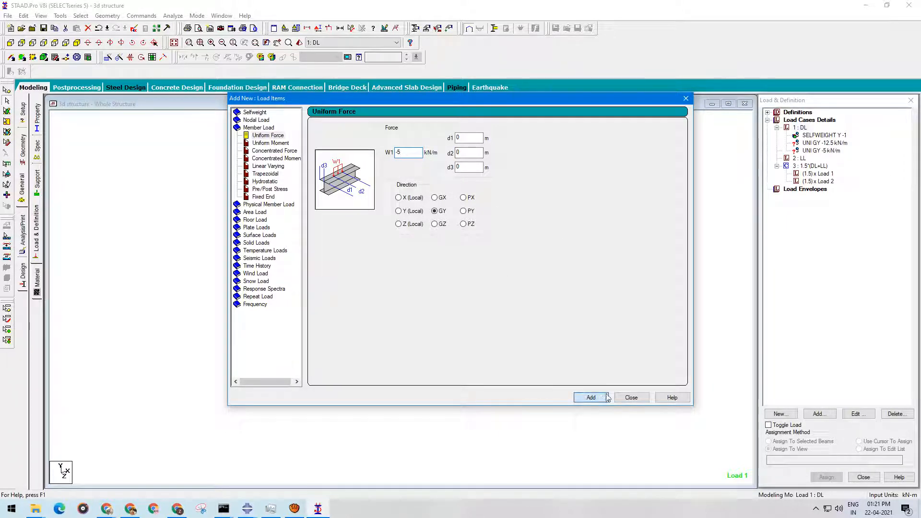
left_click(625, 398)
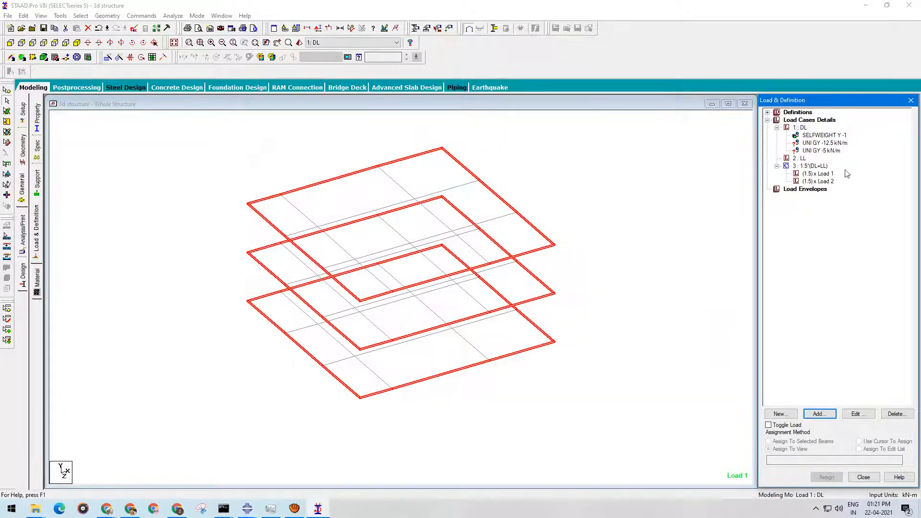
- Restore the whole structure, select only the topmost floor's beams in the front view, and display only the selected members
left_click(821, 150)
left_click(98, 165)
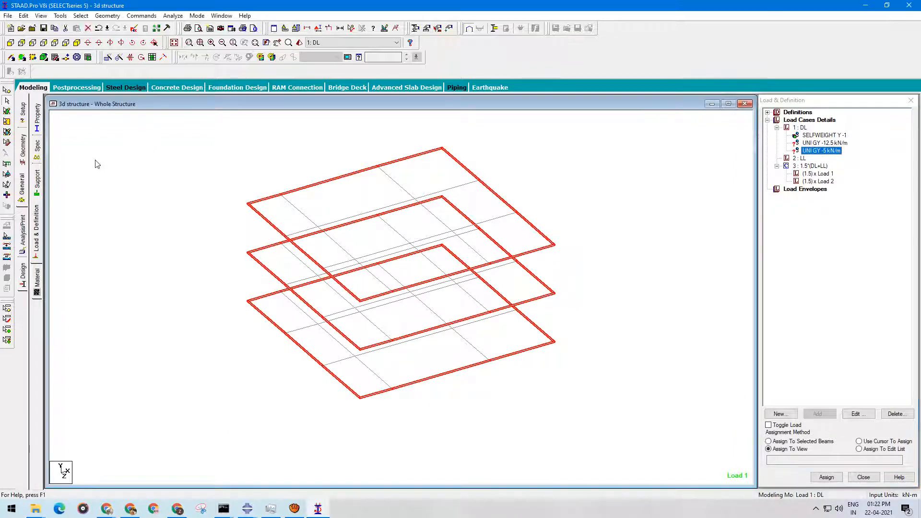
left_click(12, 43)
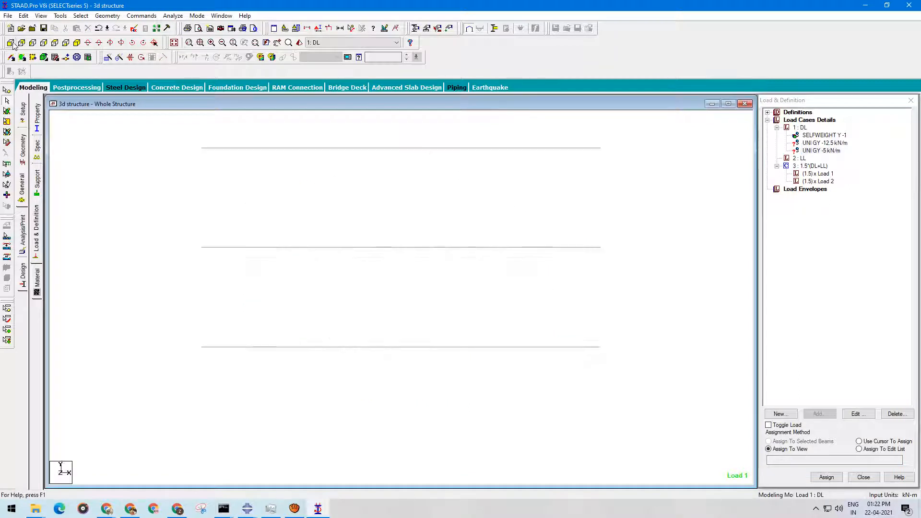
left_click(11, 43)
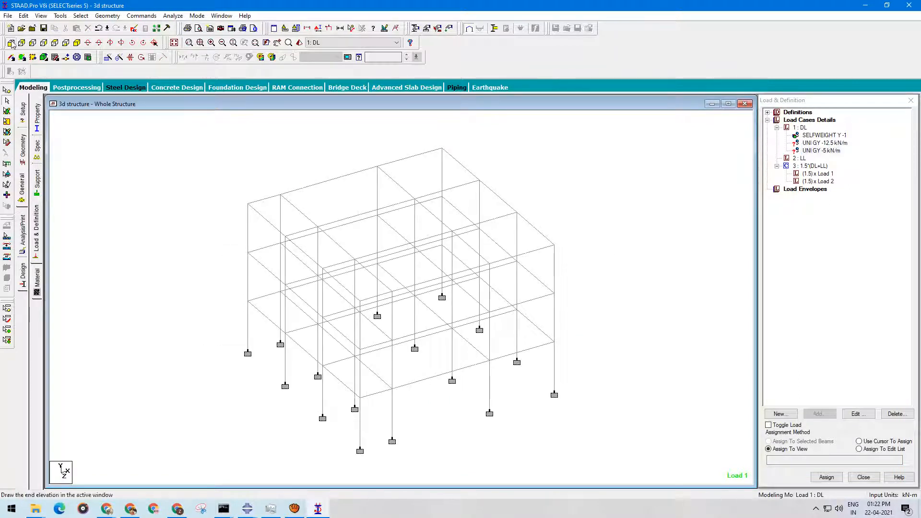
left_click(12, 43)
left_click_drag(177, 127, 675, 190)
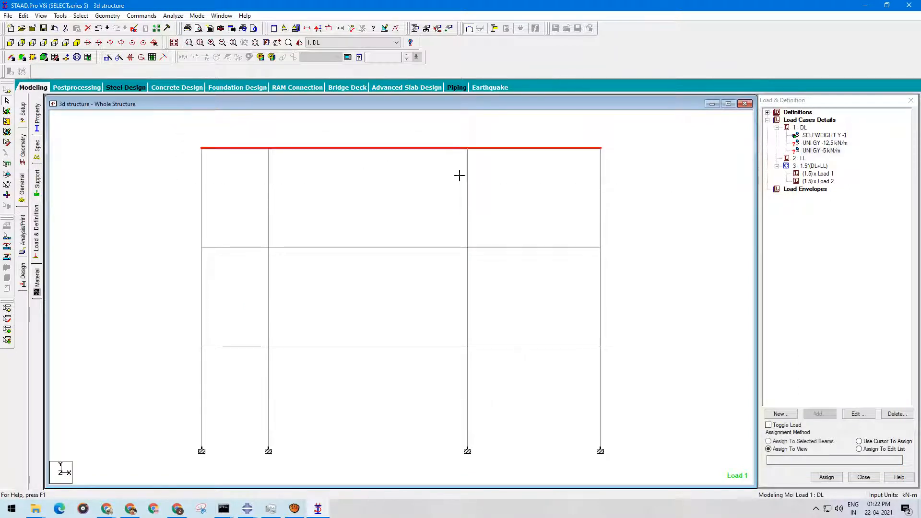
left_click(41, 17)
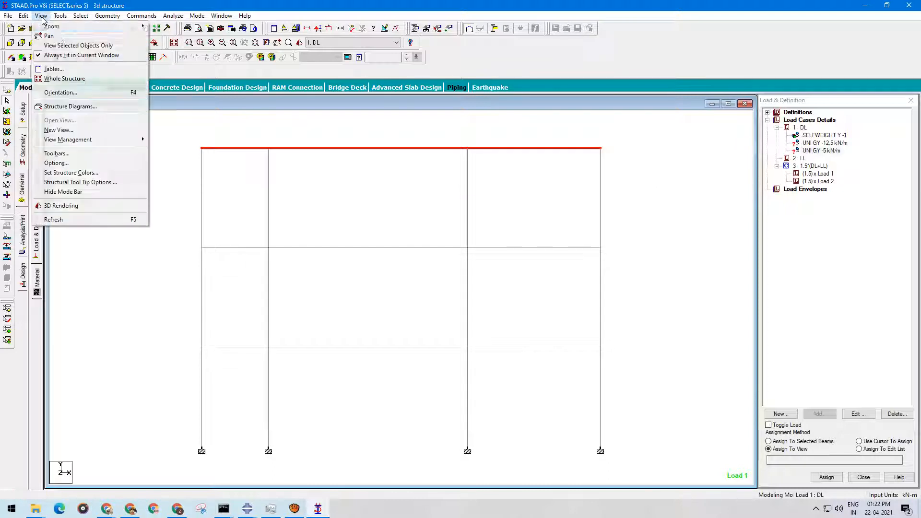
left_click(58, 45)
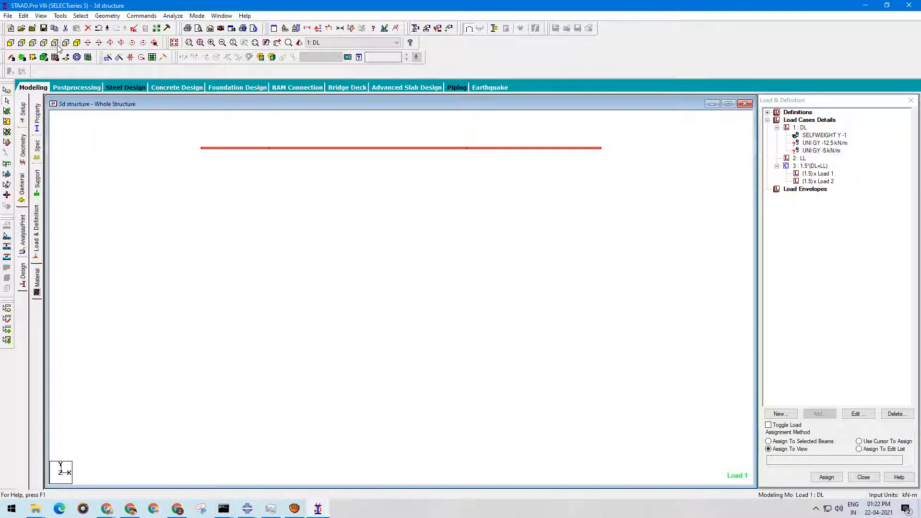
- Select the outer perimeter beams on all four sides of the isolated top floor in plan view
left_click(57, 44)
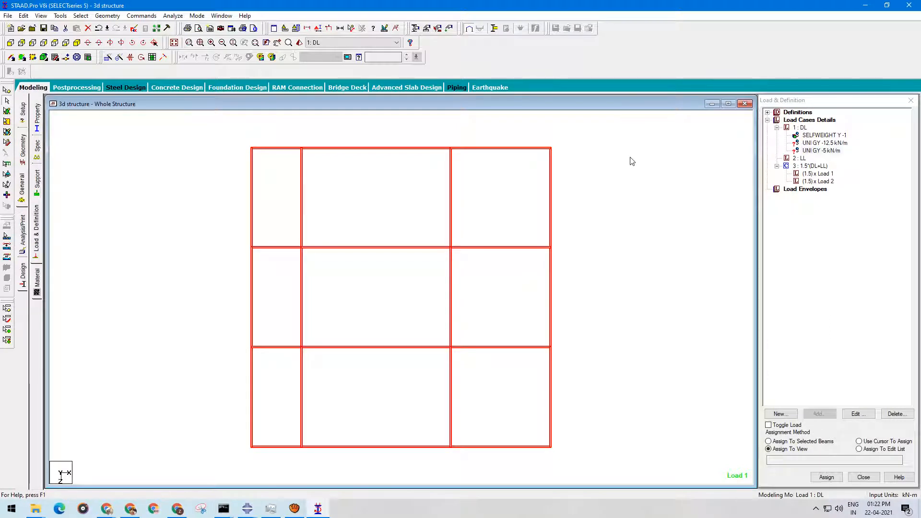
left_click_drag(600, 120, 205, 165)
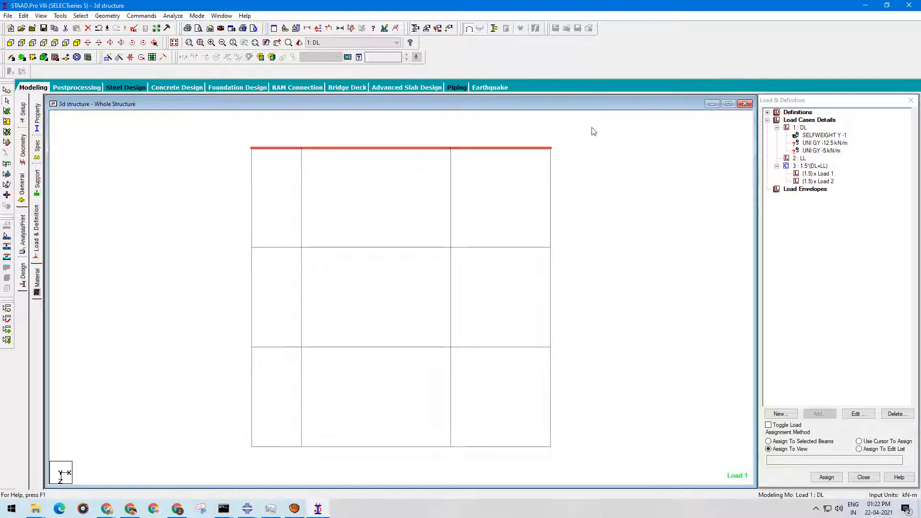
left_click_drag(591, 125, 542, 482, "ctrl")
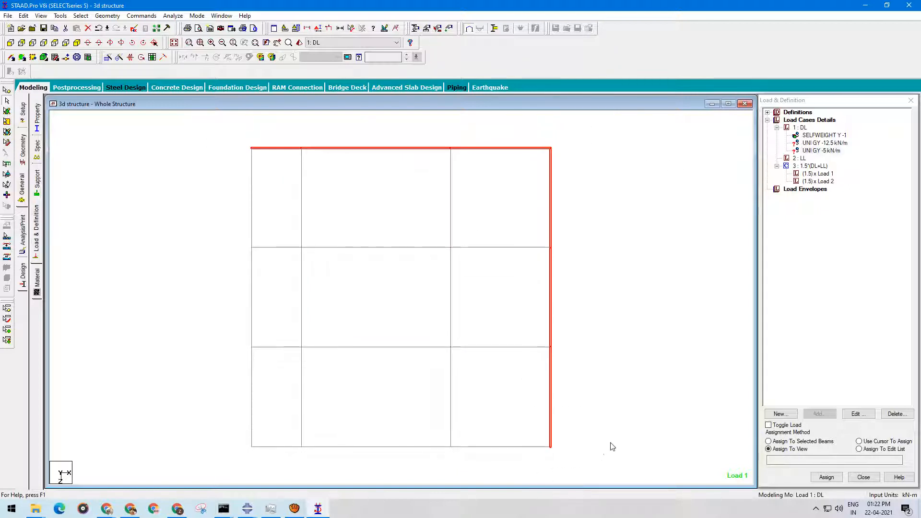
left_click_drag(602, 441, 201, 456, "ctrl")
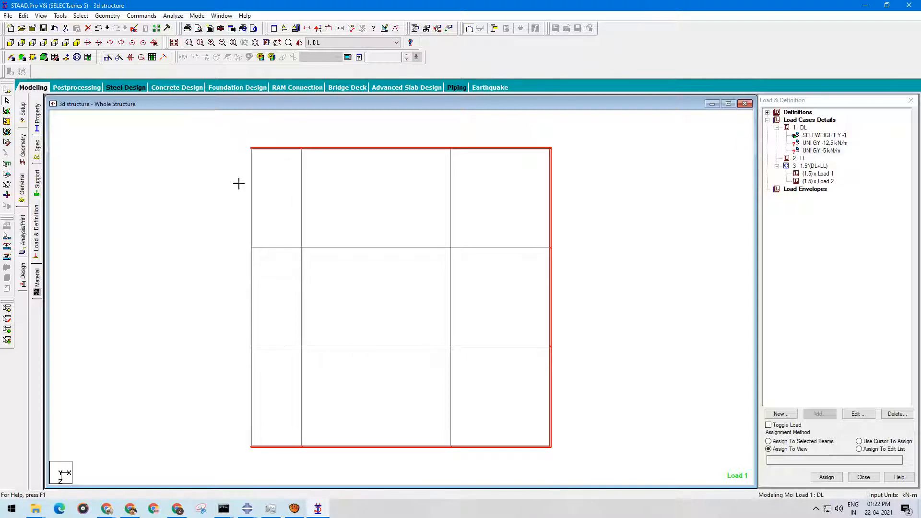
left_click_drag(219, 119, 261, 475, "ctrl")
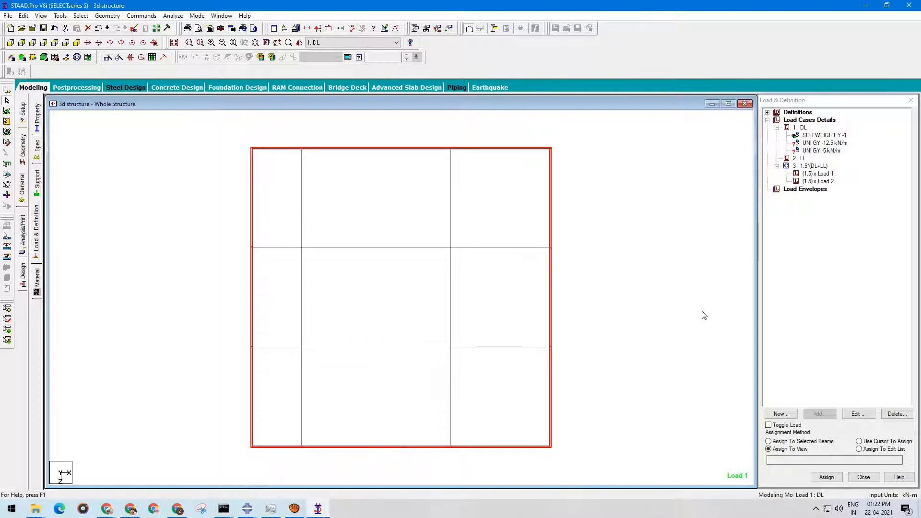
left_click(128, 512)
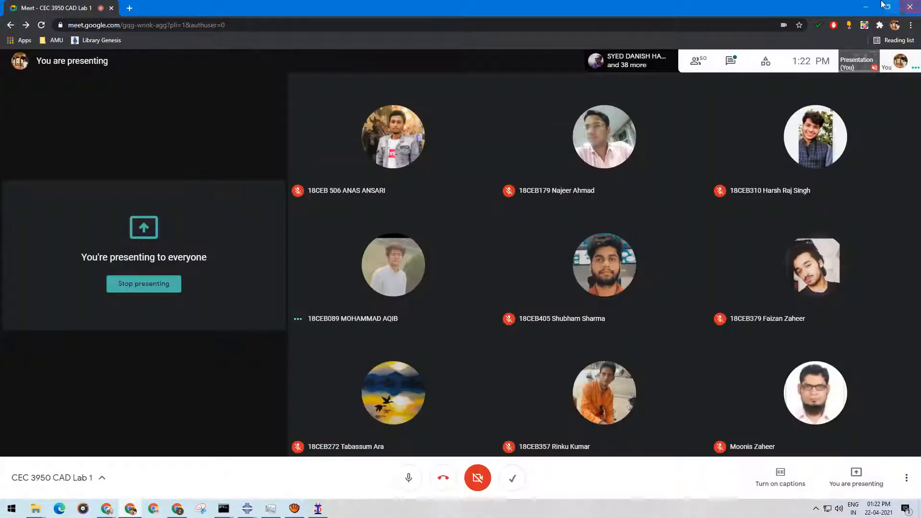
left_click(869, 6)
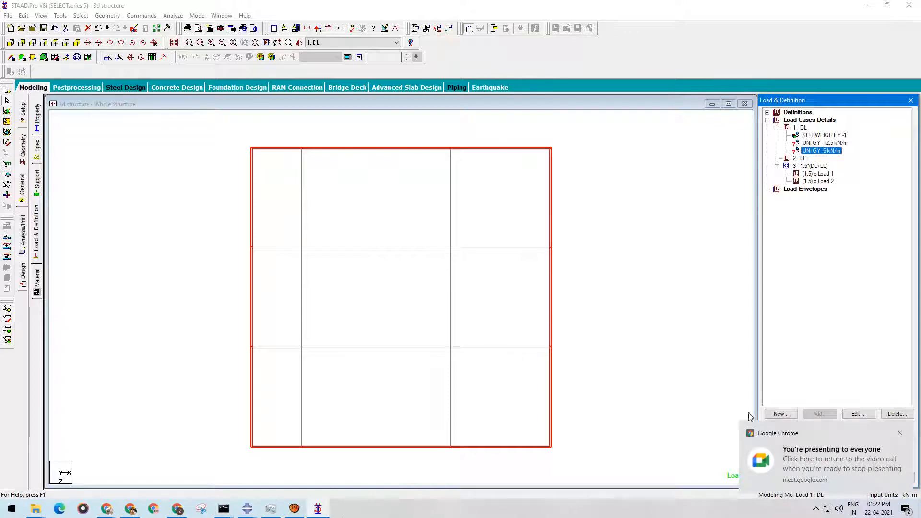
left_click(900, 432)
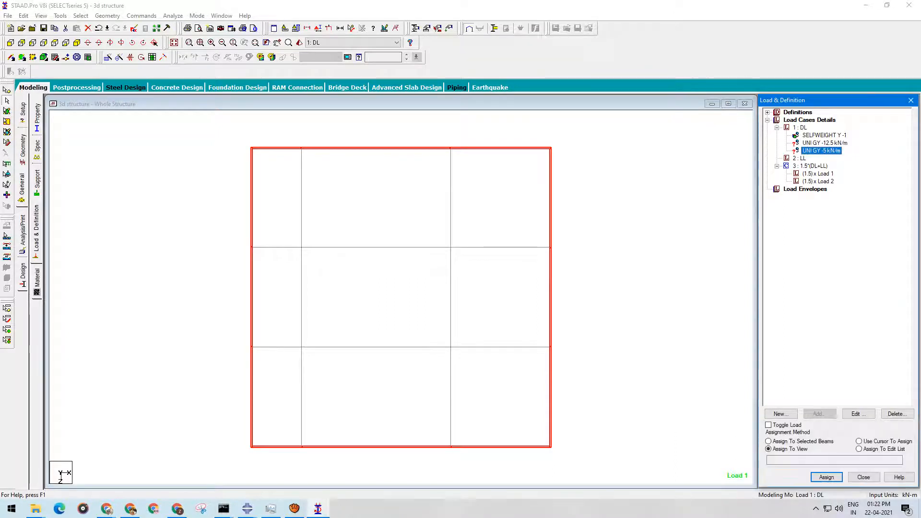
- Assign the -5 kN/m GY uniform load to the selected top-floor perimeter beams and show them in isometric view
left_click(785, 444)
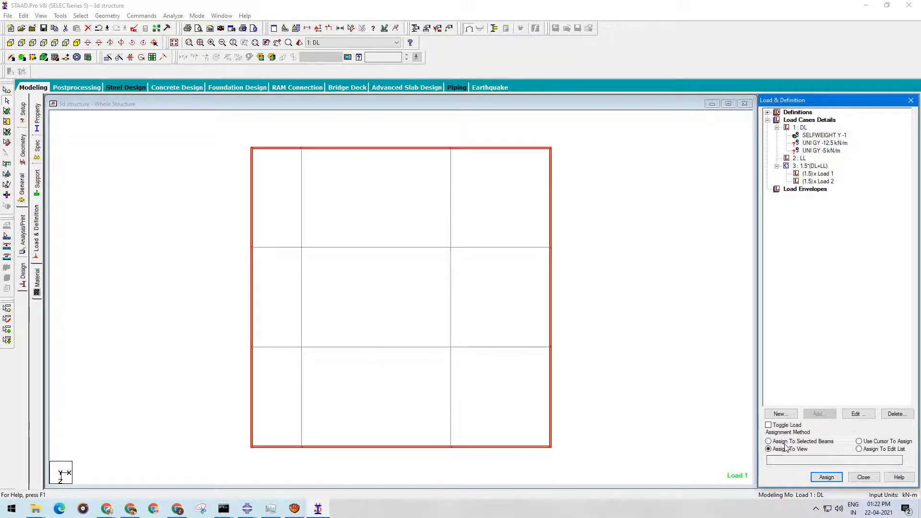
left_click(827, 477)
left_click(854, 317)
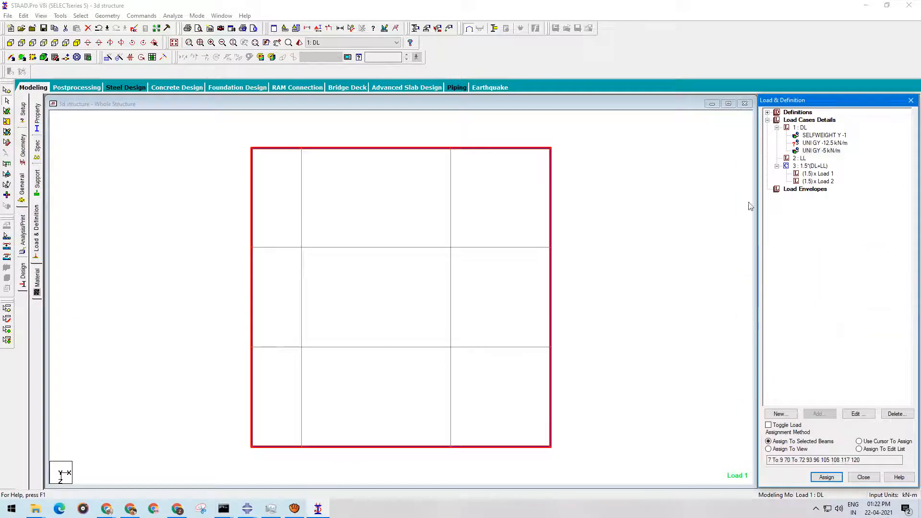
left_click(77, 42)
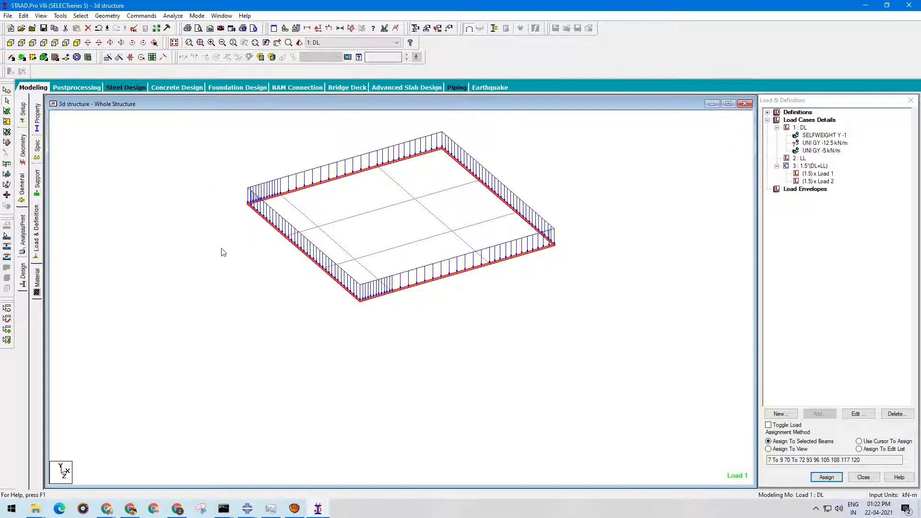
left_click(391, 185)
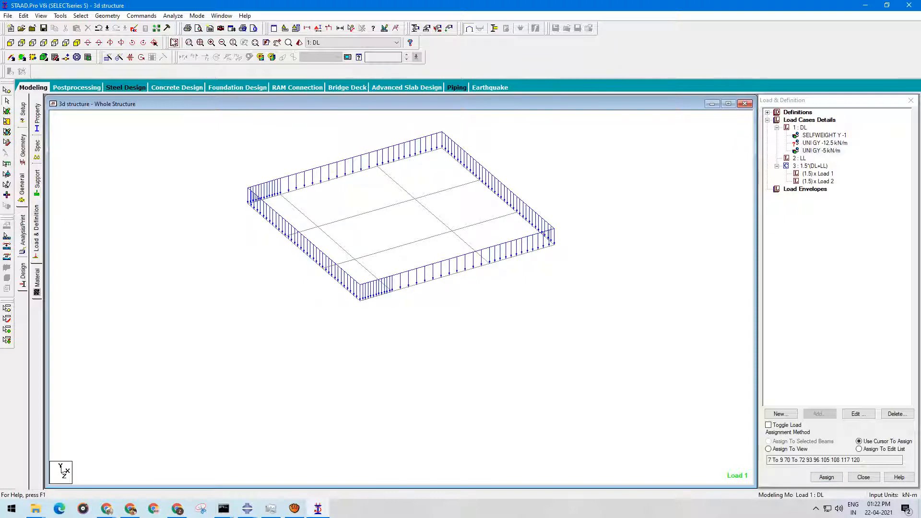
- Restore the whole structure, select the beams of the two lower floors in the front view, and display only those members
left_click(174, 42)
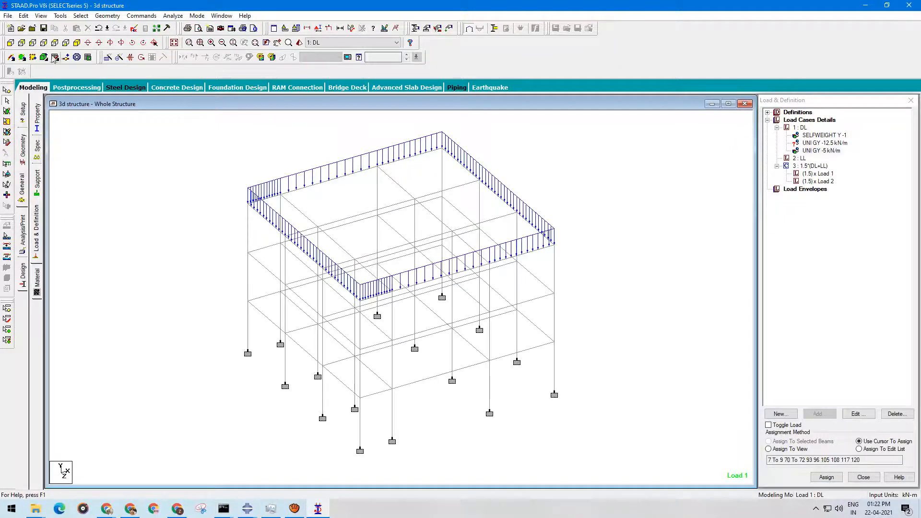
left_click(10, 42)
left_click_drag(162, 224, 667, 272)
left_click_drag(635, 341, 142, 382)
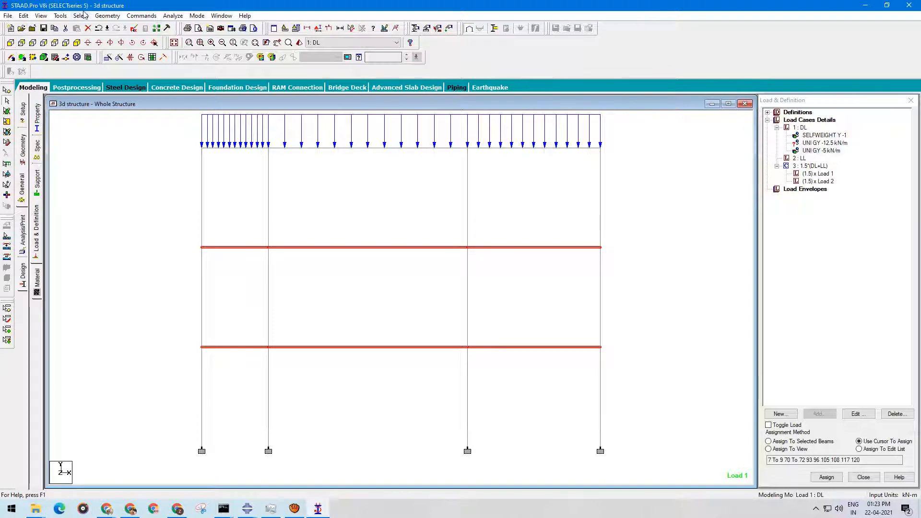
left_click(40, 15)
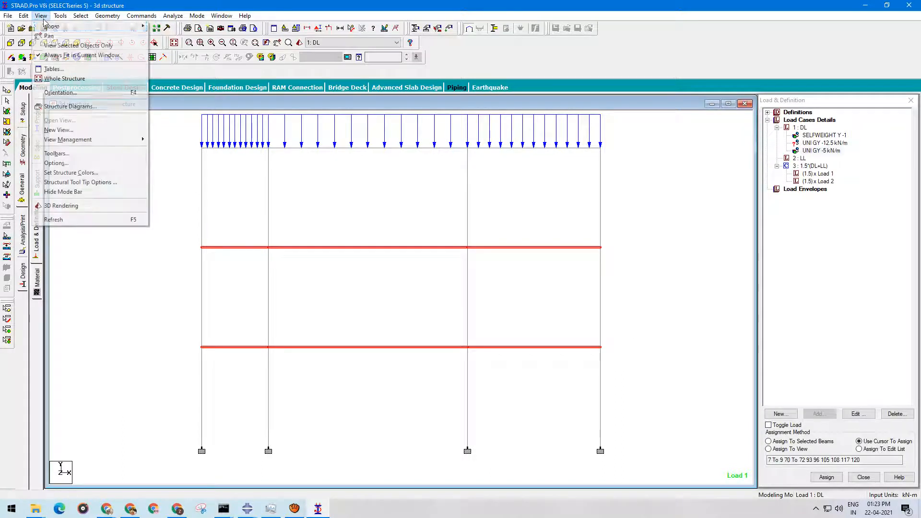
left_click(62, 45)
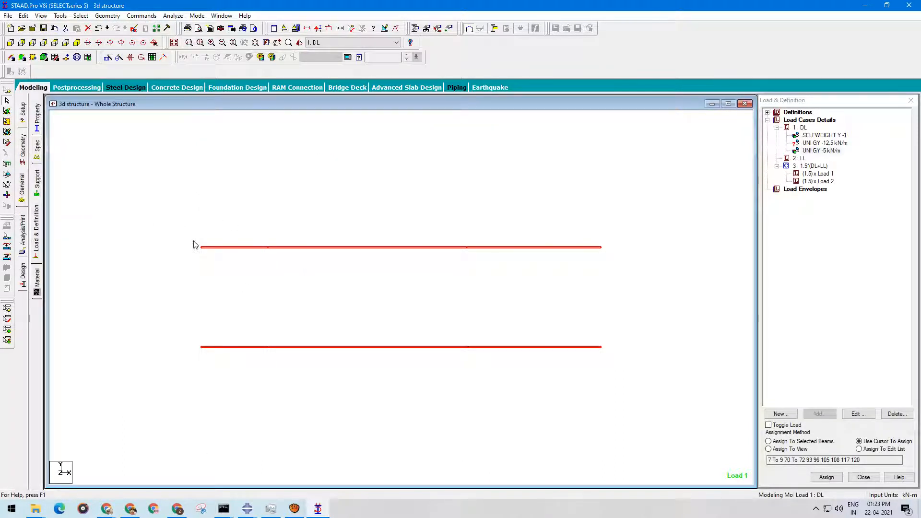
- Select the outer perimeter beams on all four sides of the two isolated lower floors in plan and show them in isometric view
left_click(57, 44)
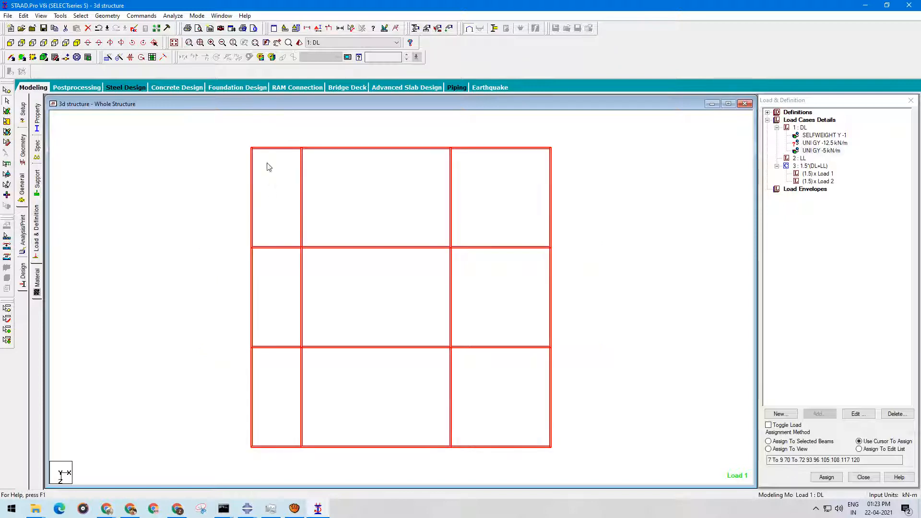
left_click_drag(232, 131, 588, 158)
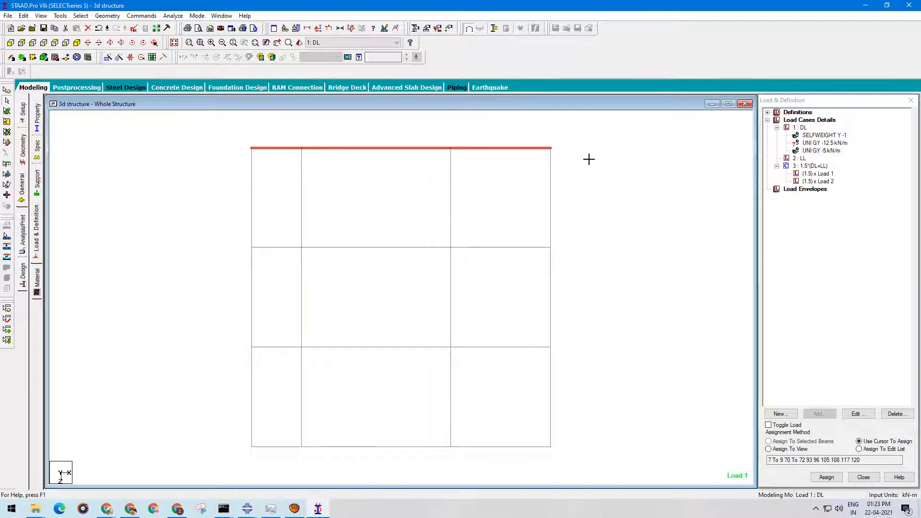
left_click_drag(588, 125, 547, 458)
left_click_drag(592, 448, 174, 431)
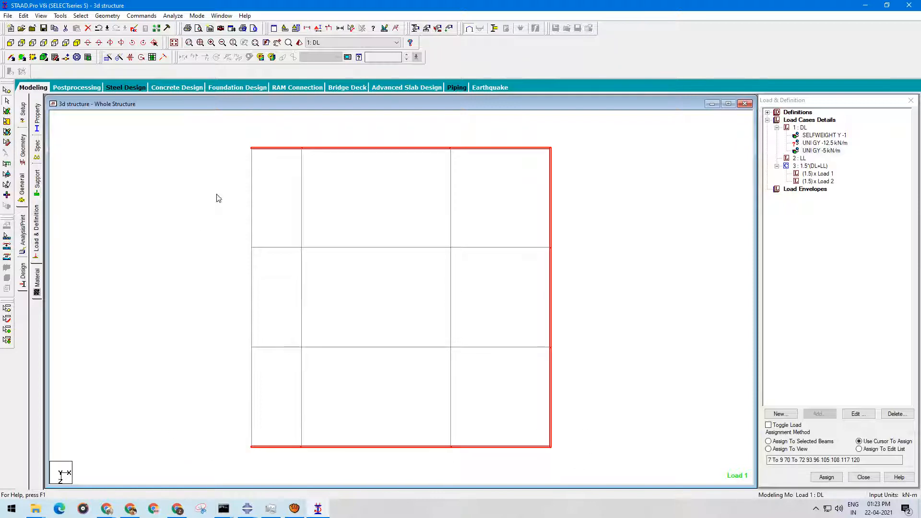
left_click_drag(227, 132, 257, 468)
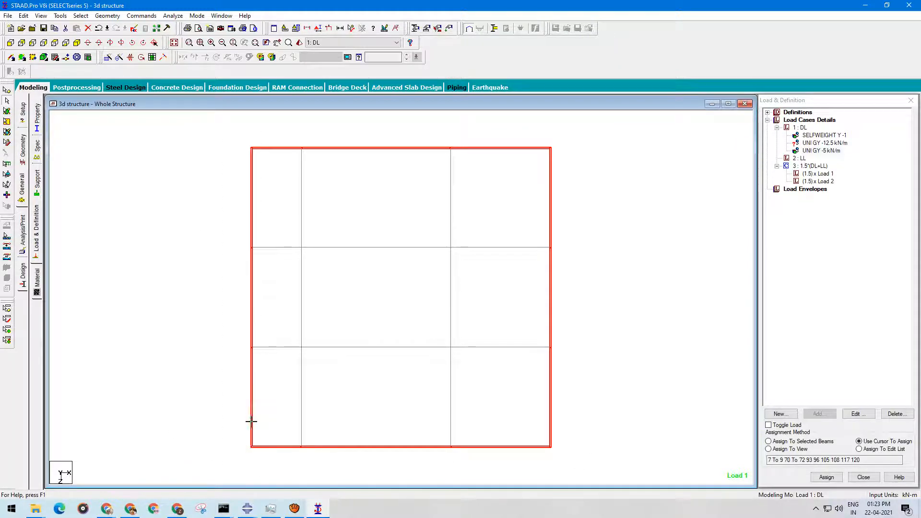
left_click(77, 43)
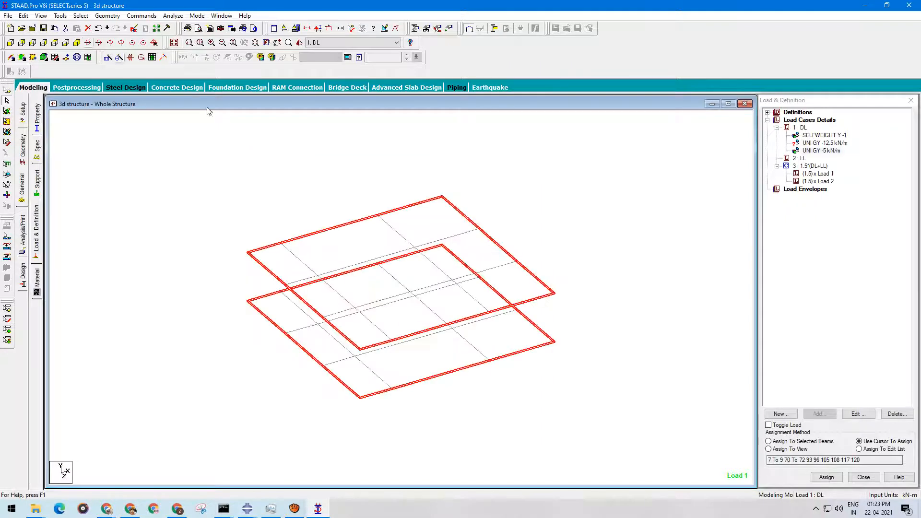
- Assign the -12.5 kN/m GY uniform load to the selected lower-floor perimeter beams and display the whole structure again
left_click(768, 441)
left_click(769, 441)
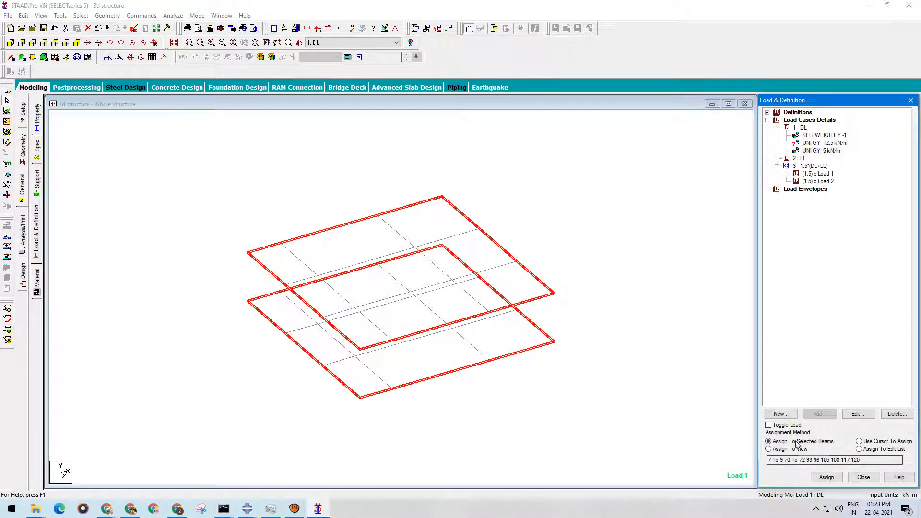
left_click(817, 143)
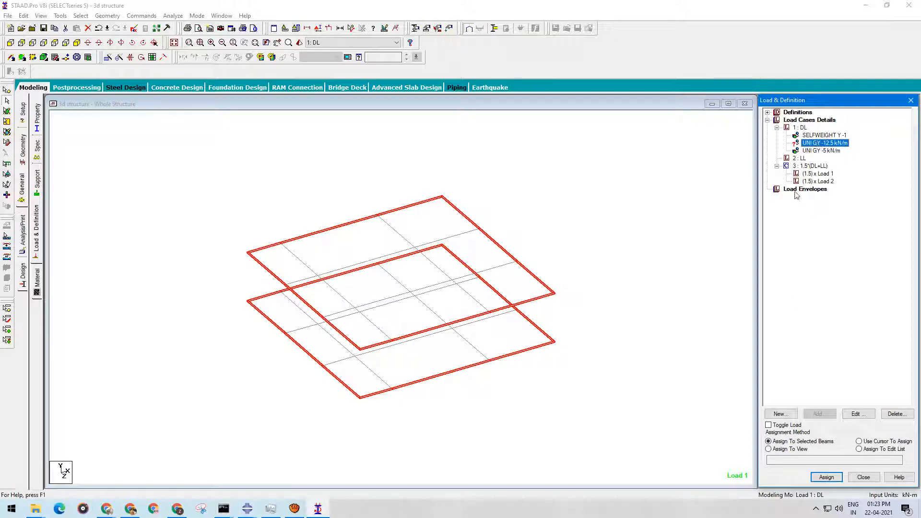
left_click(826, 477)
left_click(854, 323)
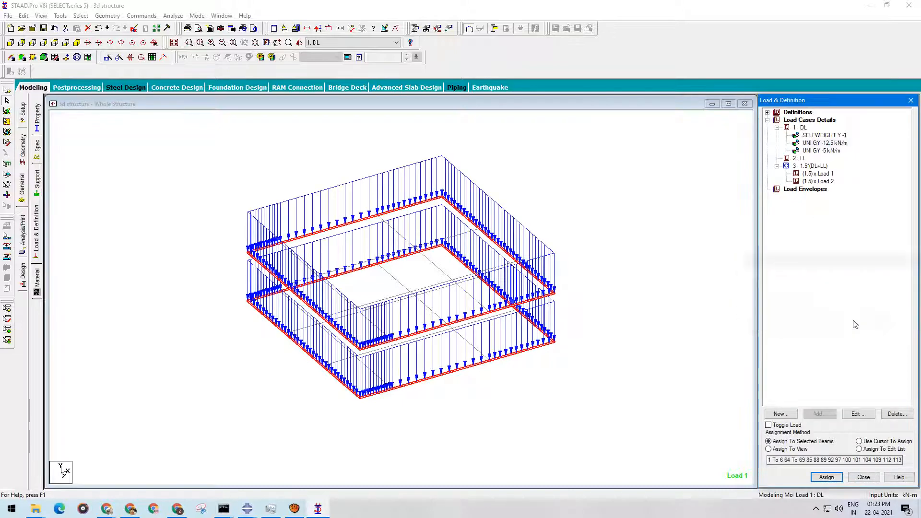
left_click(670, 261)
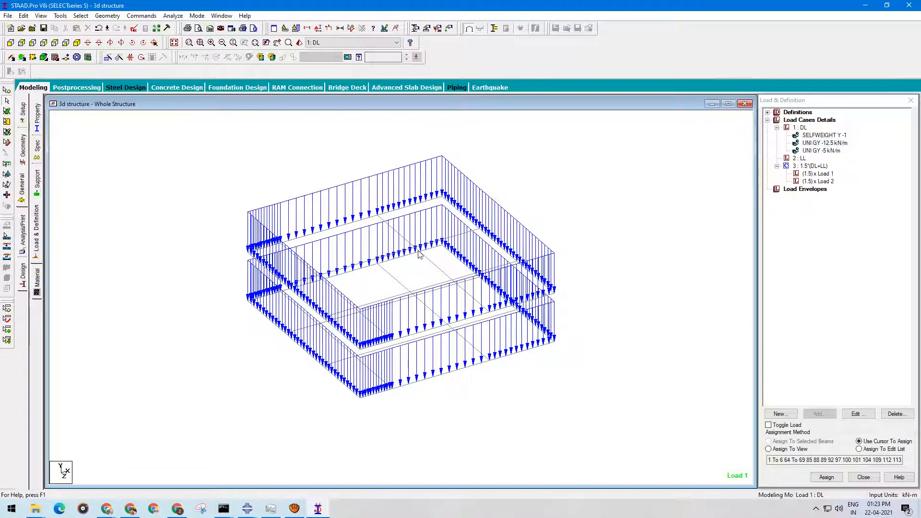
left_click(173, 44)
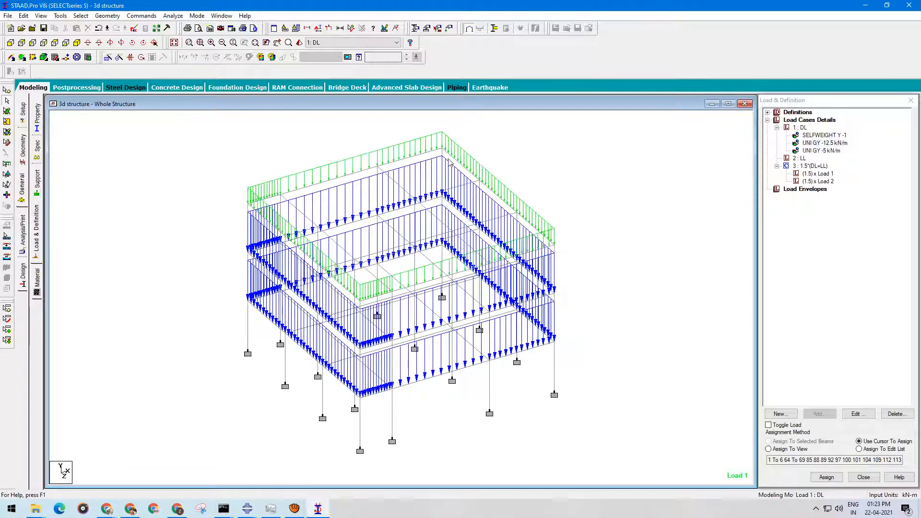
- Highlight the -5 kN/m and -12.5 kN/m loads alternately to check which perimeter beams each is assigned to
left_click(835, 153)
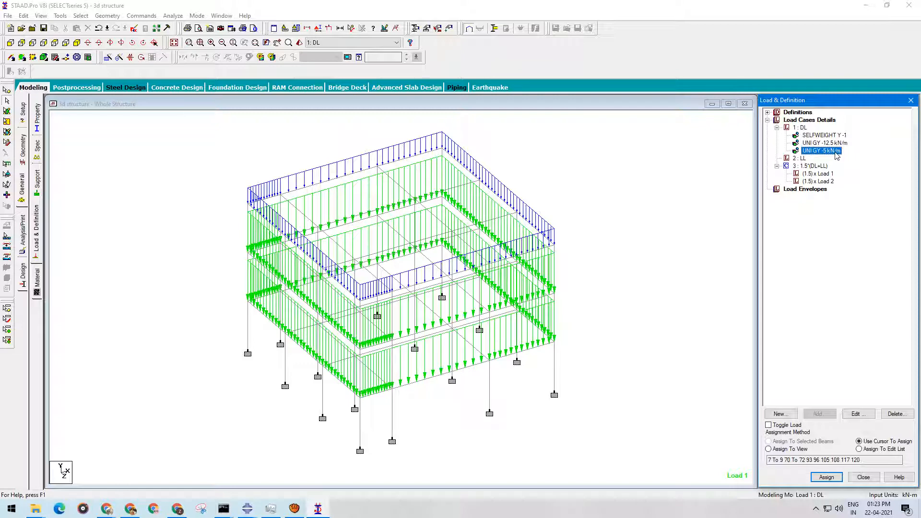
left_click(825, 143)
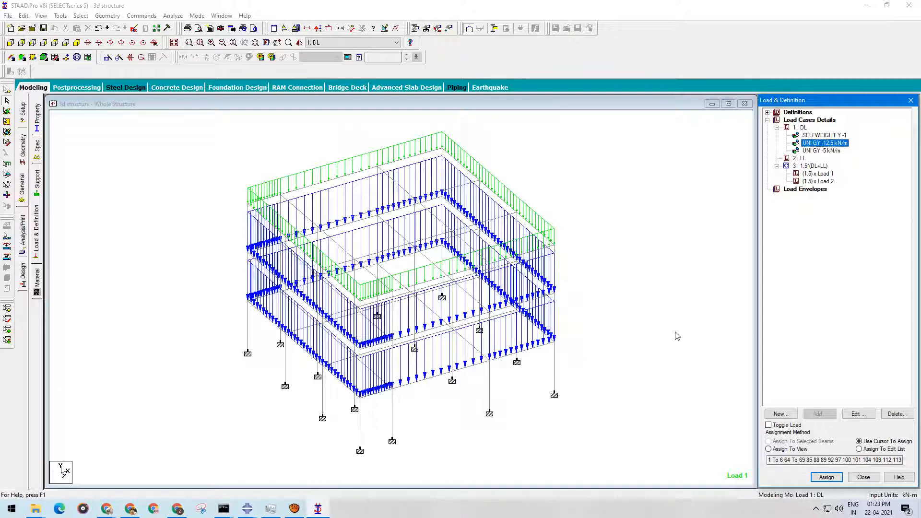
left_click(832, 150)
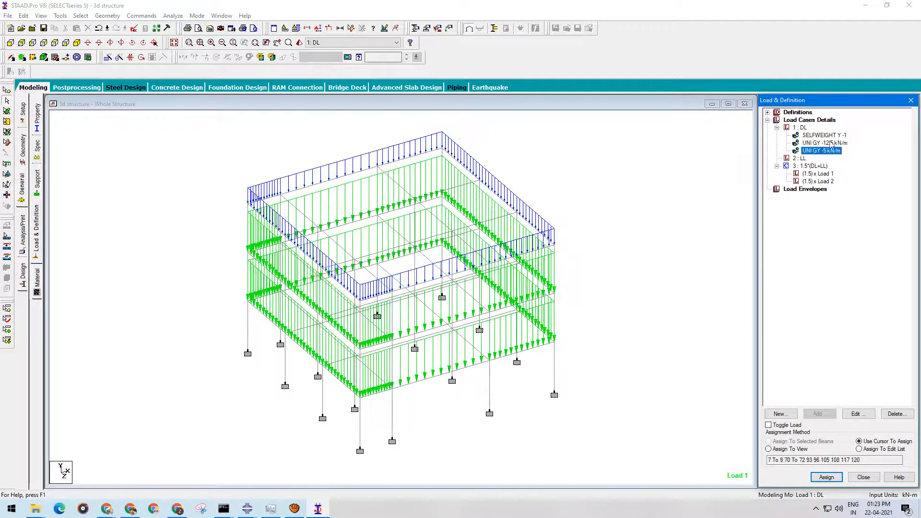
- Highlight the -12.5 kN/m and -5 kN/m loads, and examine the loaded perimeter beams in plan, front and isometric views
left_click(831, 143)
left_click(826, 149)
left_click(671, 190)
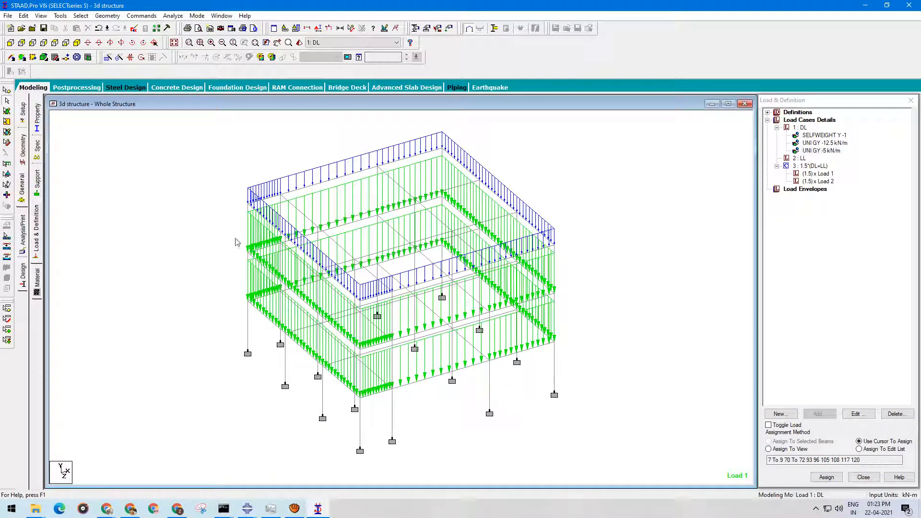
left_click(54, 43)
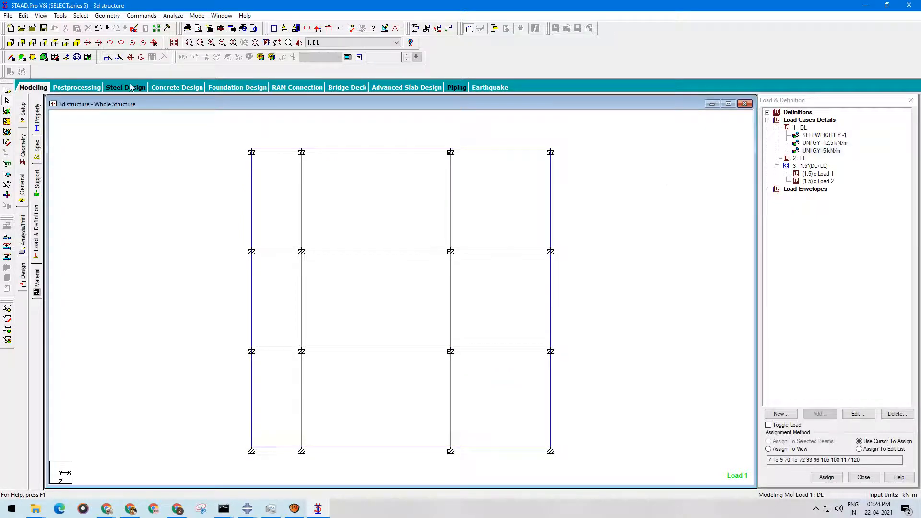
left_click(174, 43)
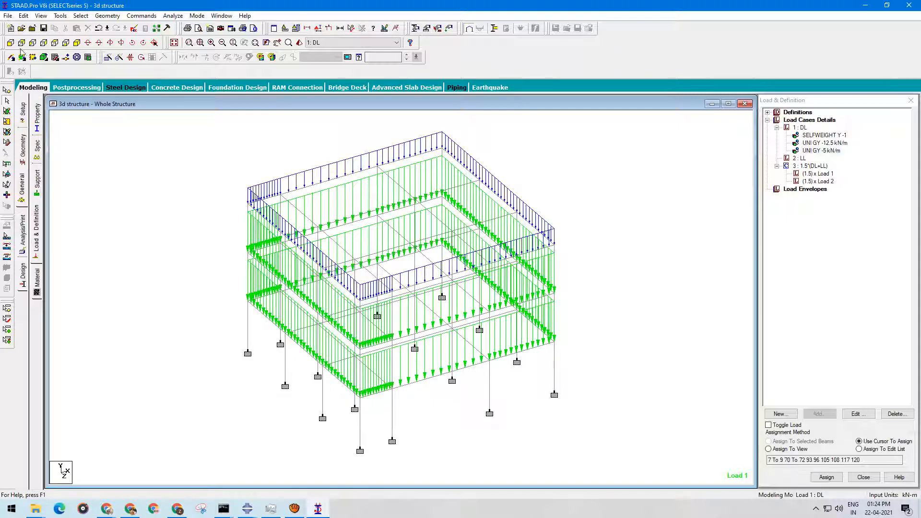
left_click(10, 43)
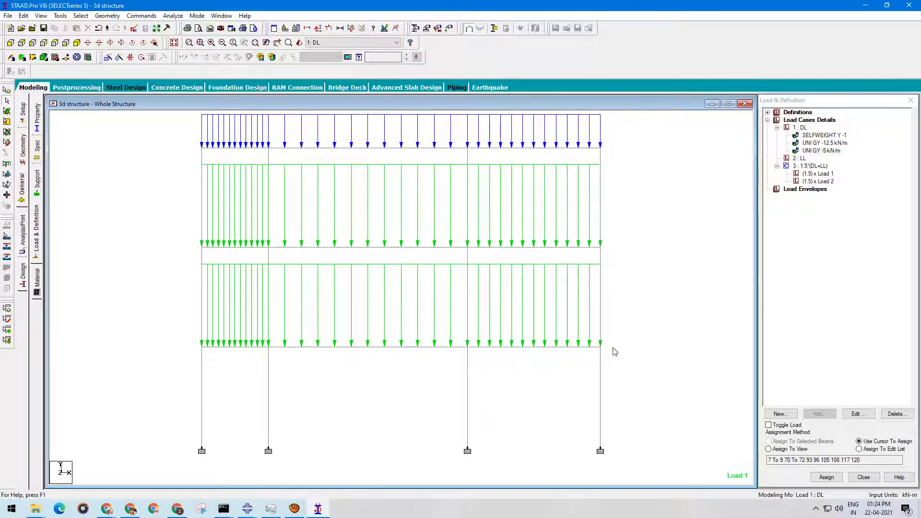
left_click(174, 43)
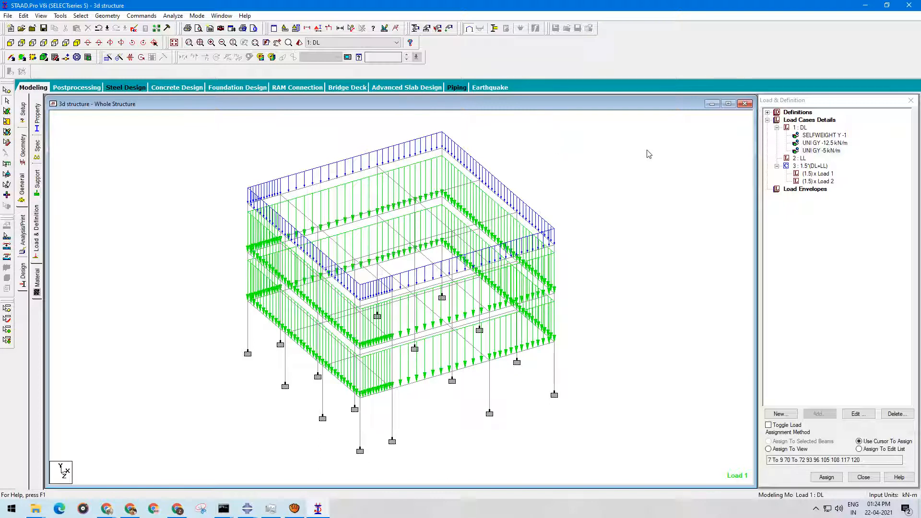
- Start a new floor load item in the DL load case and decline the auto save
left_click(802, 128)
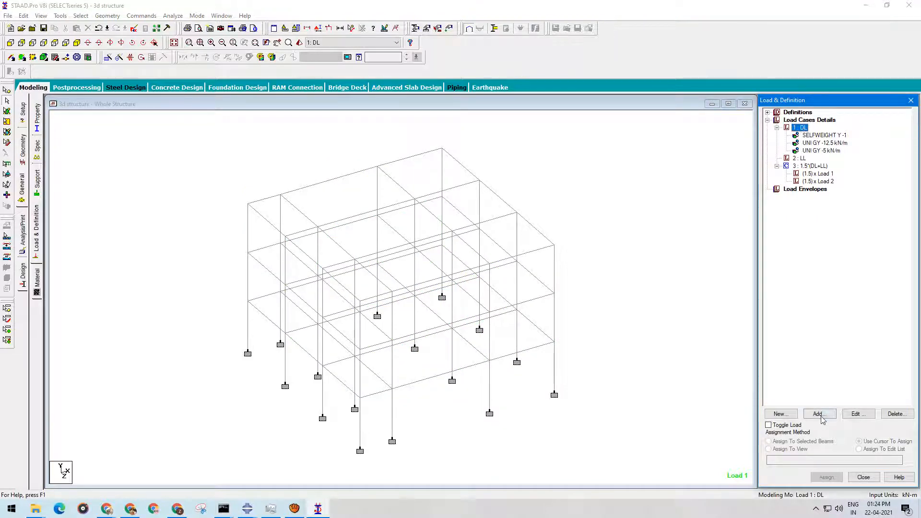
left_click(820, 414)
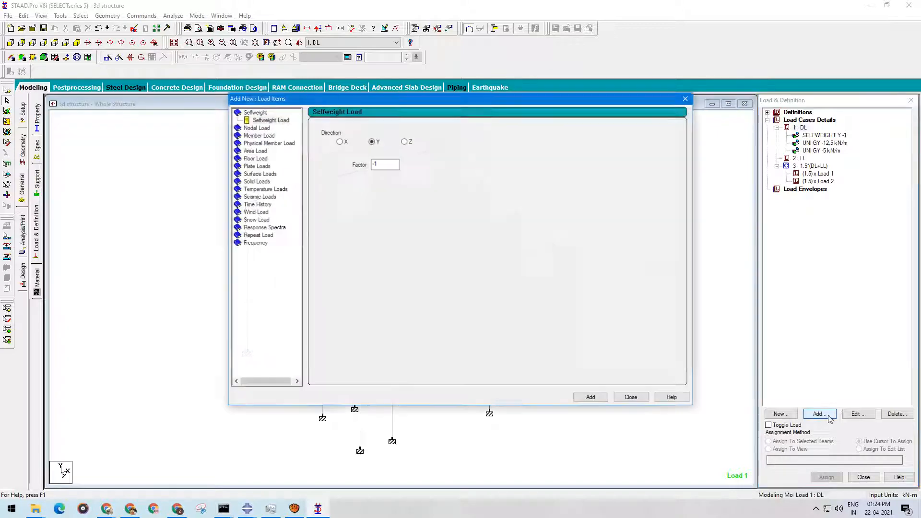
left_click_drag(460, 99, 695, 51)
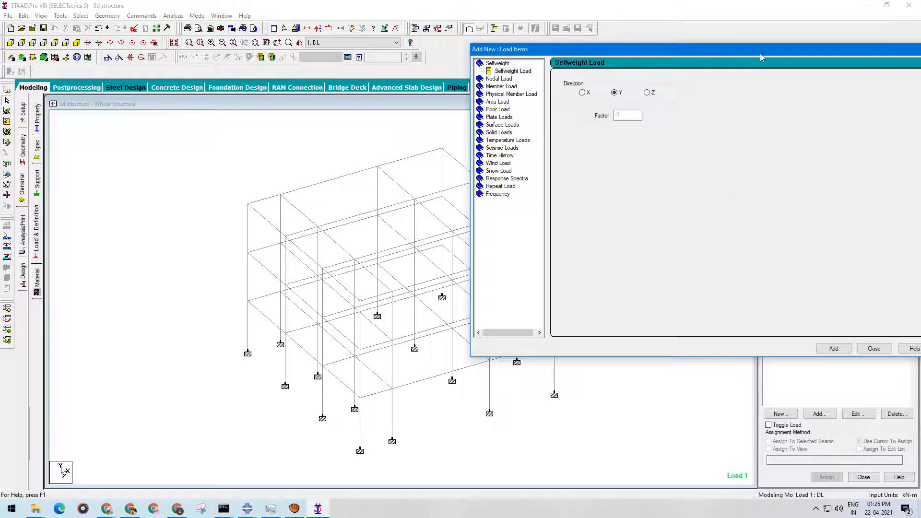
left_click_drag(760, 55, 457, 109)
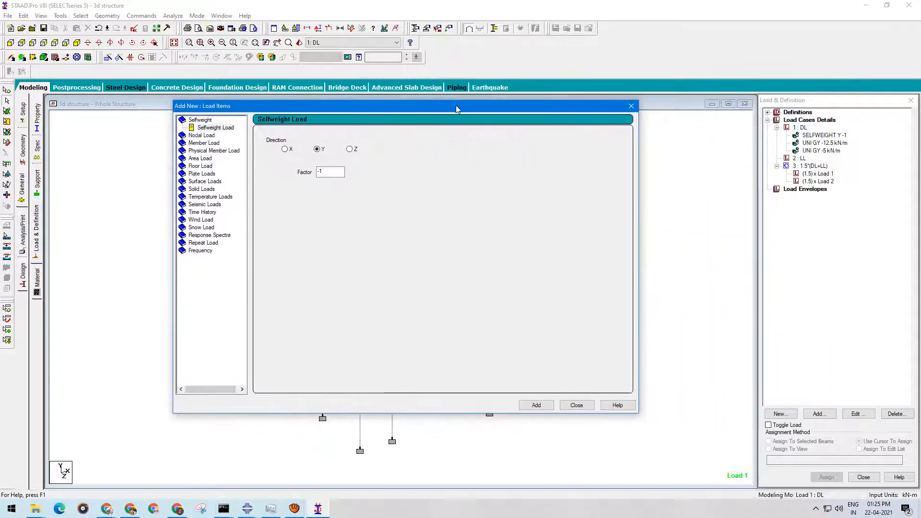
left_click(201, 167)
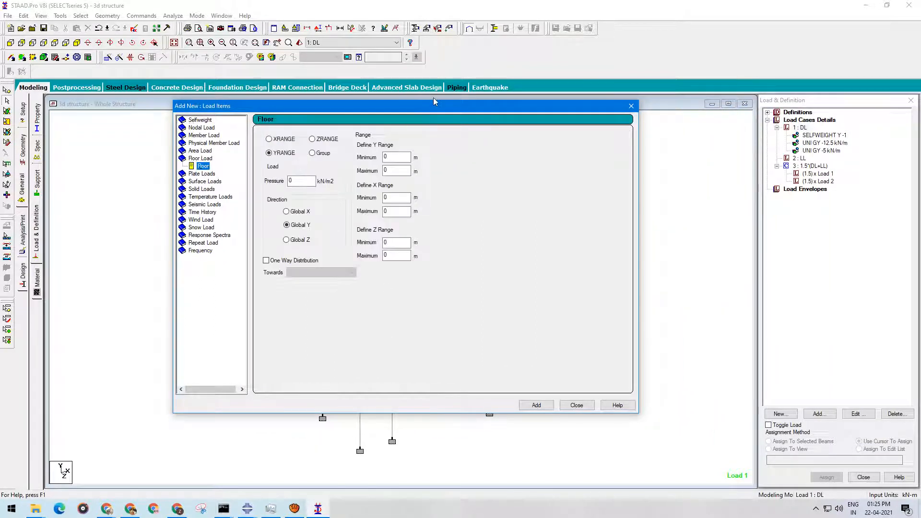
left_click_drag(429, 106, 809, 59)
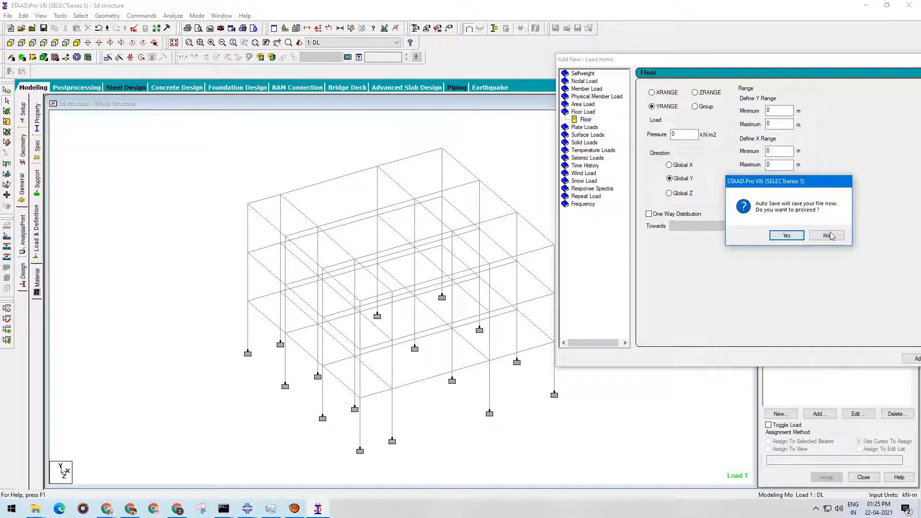
left_click(829, 236)
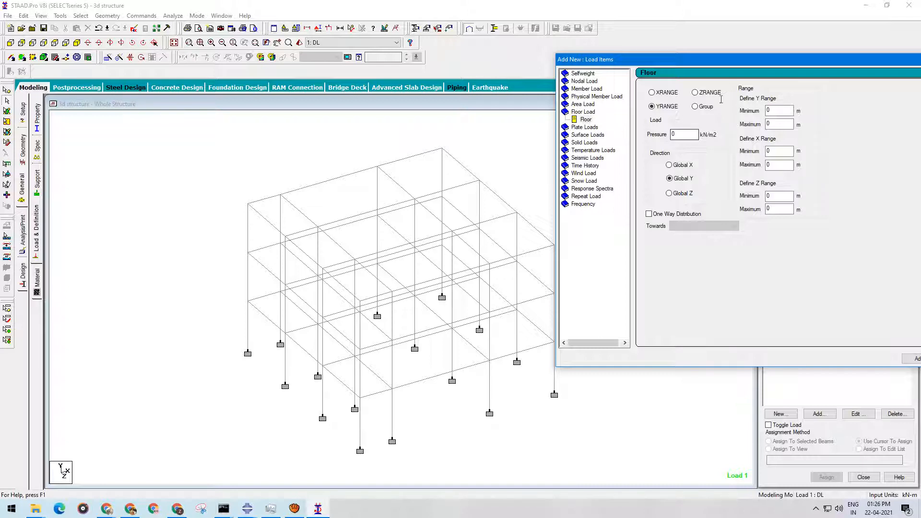
- Set the floor load pressure to -3.75 kN/m2, keeping the structure visible beside the load dialog
left_click_drag(766, 64, 742, 63)
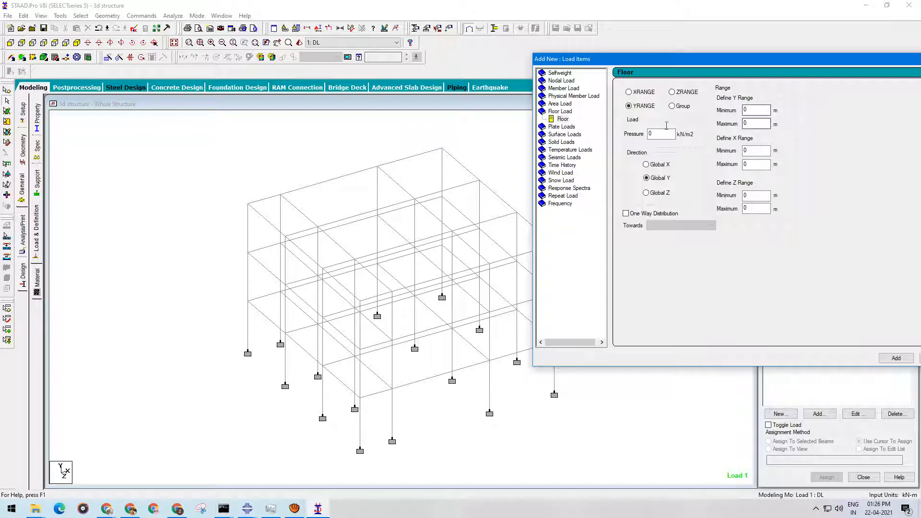
left_click(650, 134)
type("-3.75")
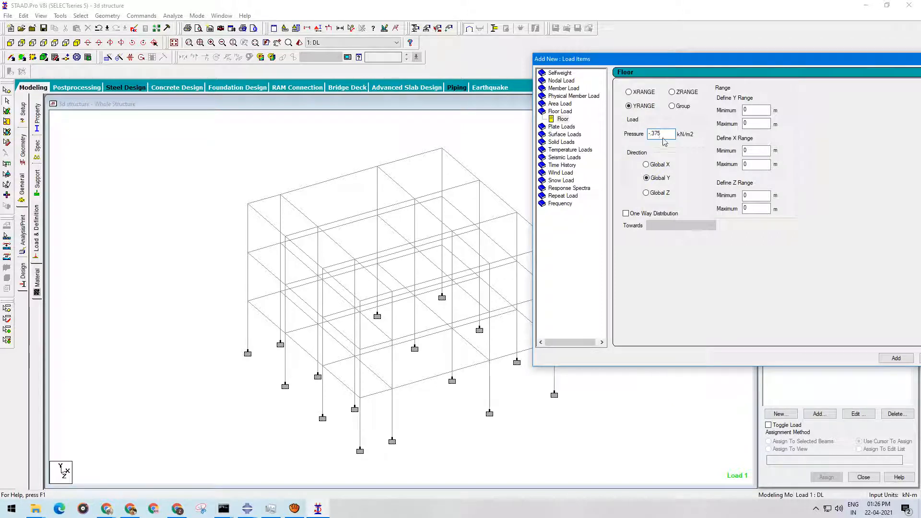
left_click_drag(663, 136, 650, 136)
type("-3.75")
left_click(745, 110)
left_click_drag(738, 66, 706, 72)
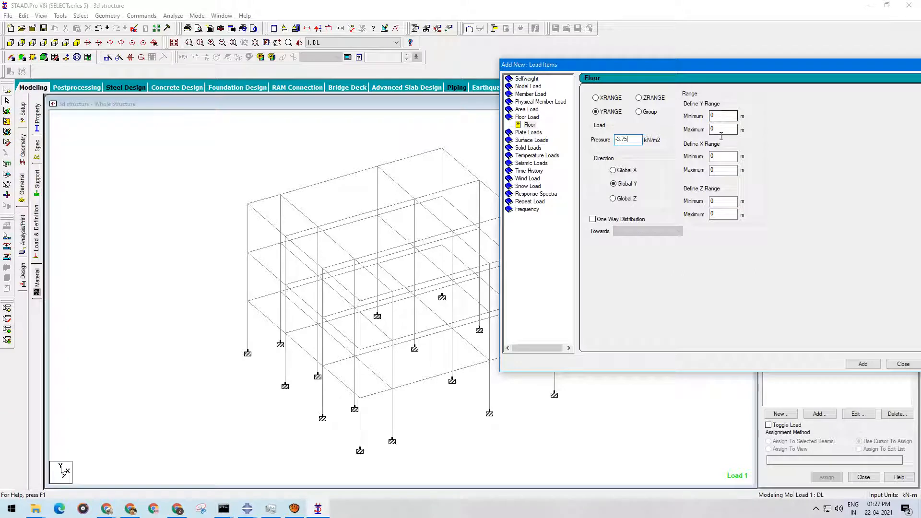
left_click_drag(712, 66, 783, 55)
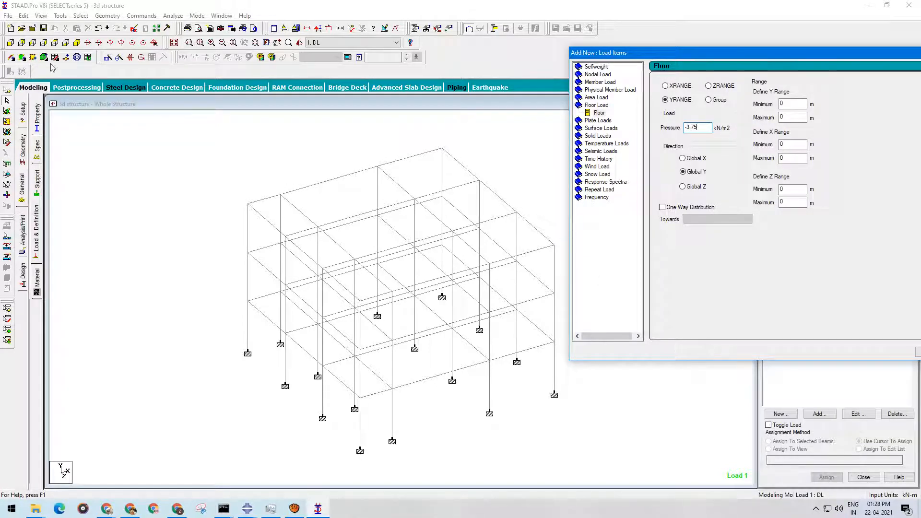
- Query the coordinates of the roof's far corner node at the origin side and set the floor load's Y range maximum to 9 m
left_click(55, 42)
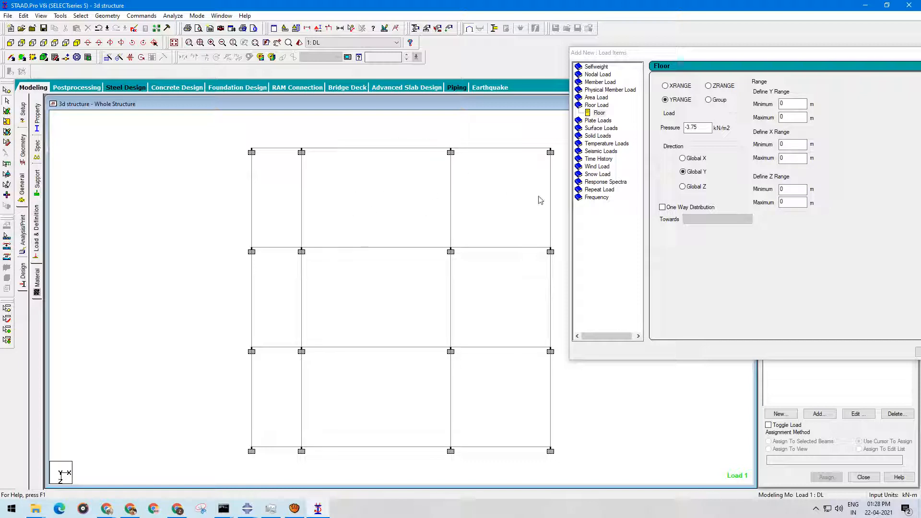
left_click(797, 106)
left_click(77, 42)
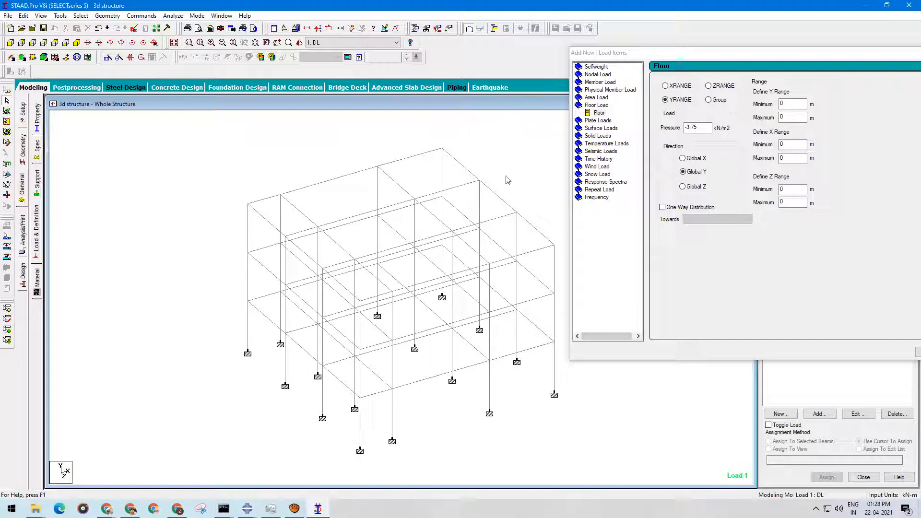
left_click(7, 89)
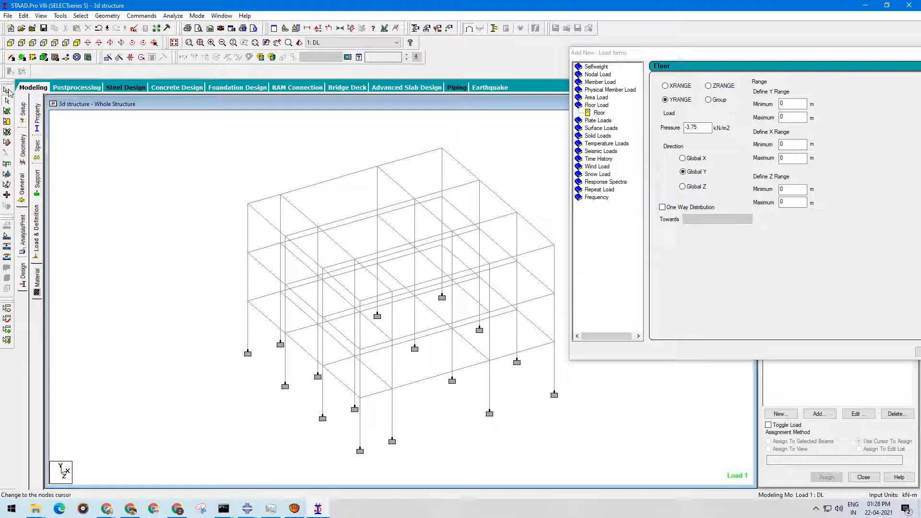
double_click(248, 205)
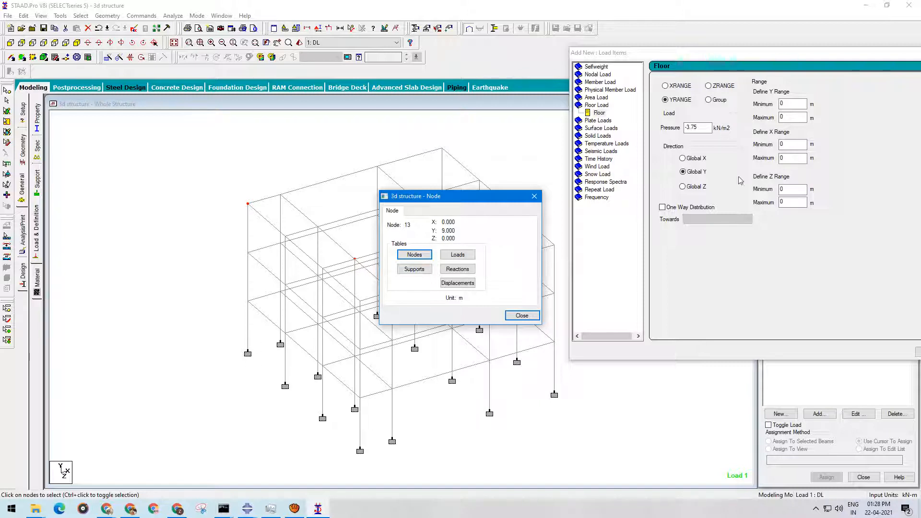
double_click(792, 117)
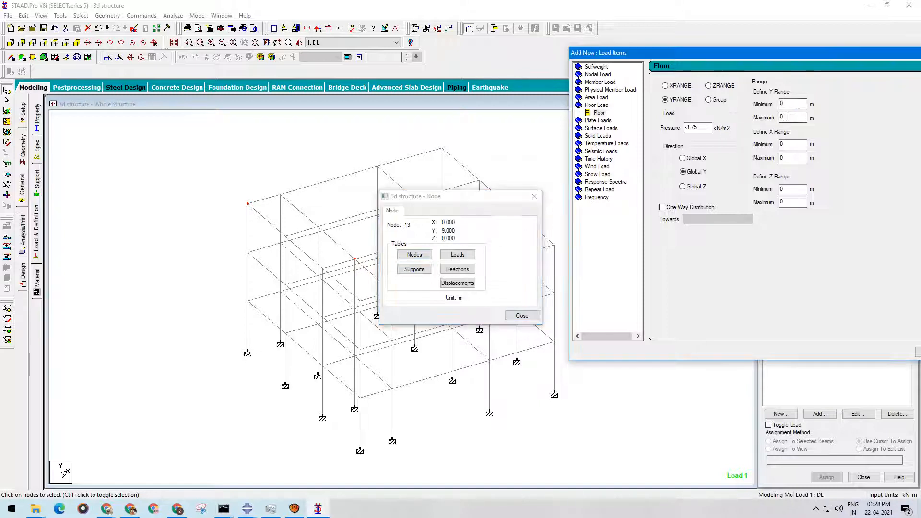
type("9")
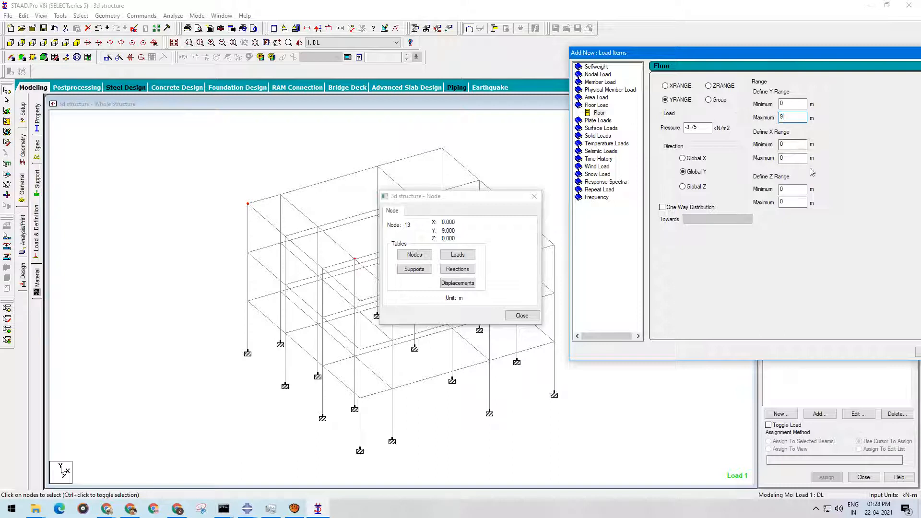
left_click(532, 196)
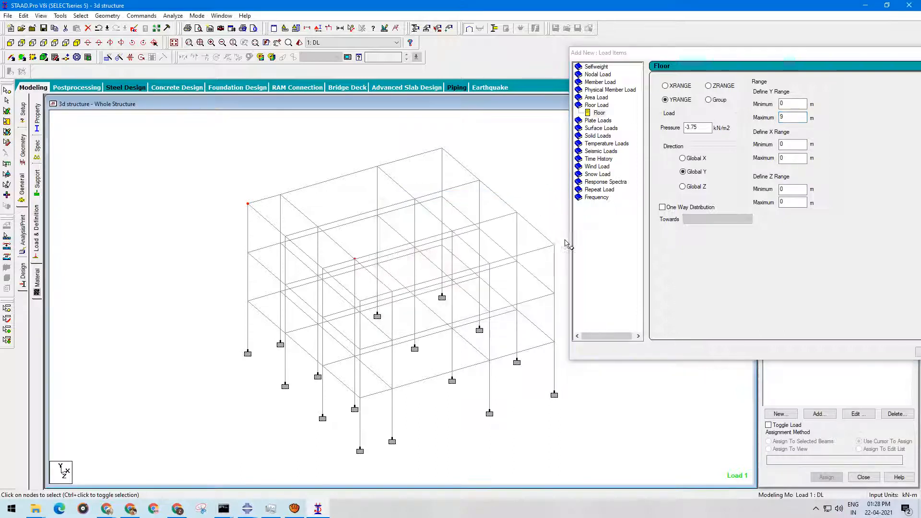
- Query the roof corner nodes at the far X and Z ends and set the X and Z range maximums to 12 m each
double_click(442, 149)
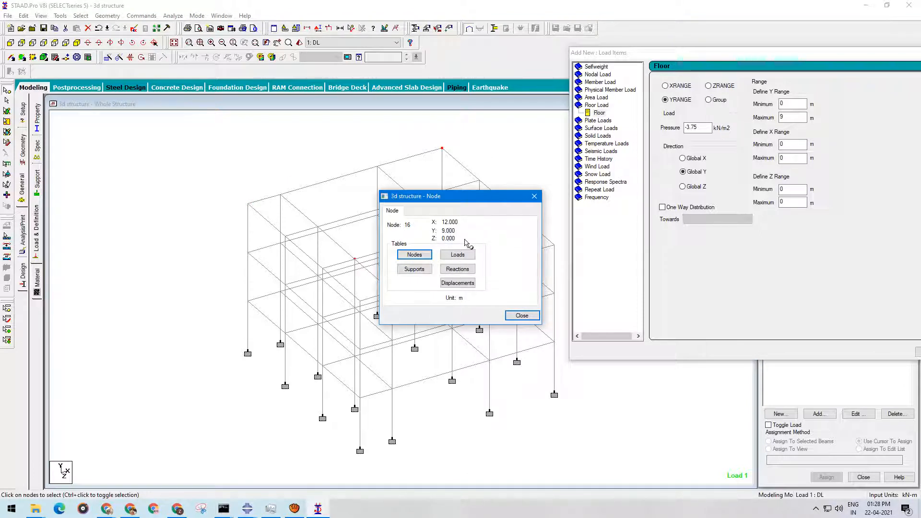
double_click(782, 160)
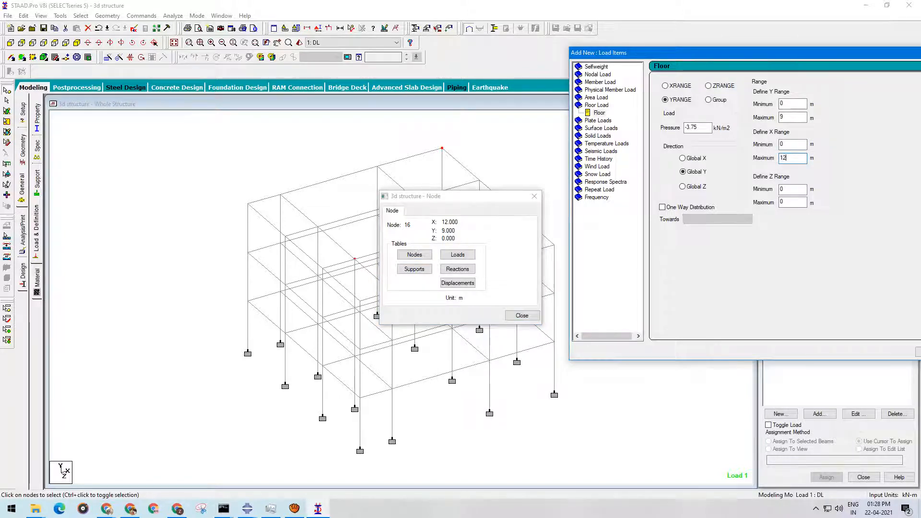
left_click(534, 196)
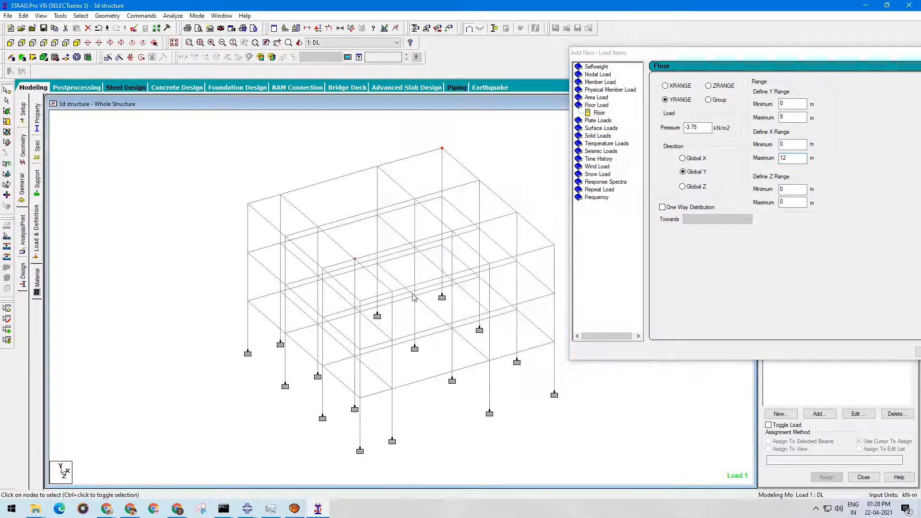
double_click(360, 302)
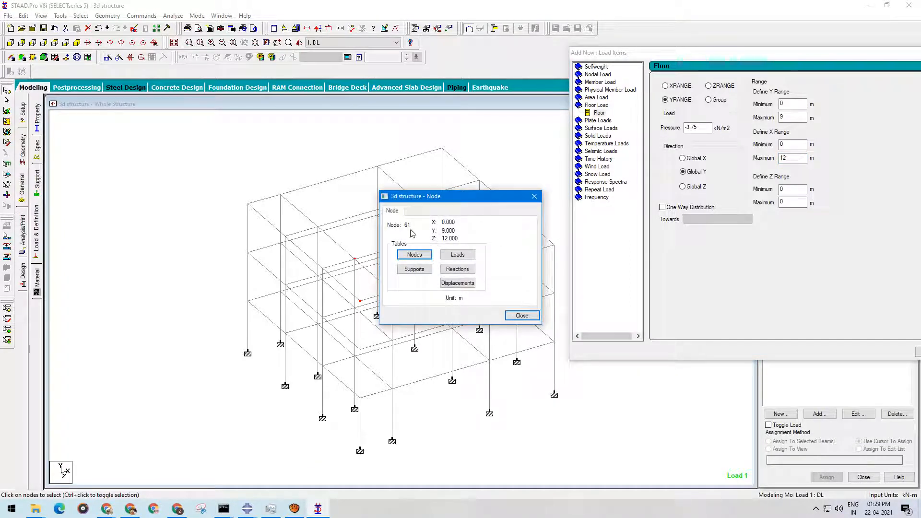
left_click(780, 202)
type("1")
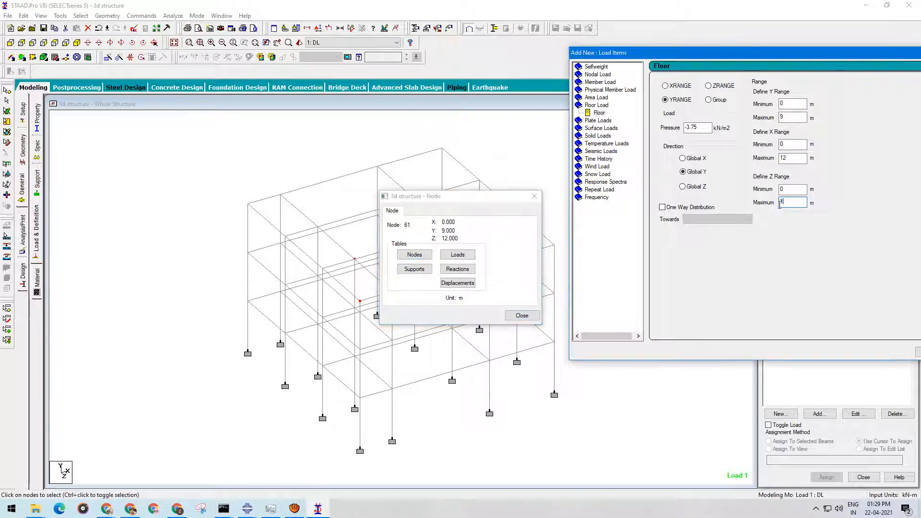
type("2")
left_click(522, 315)
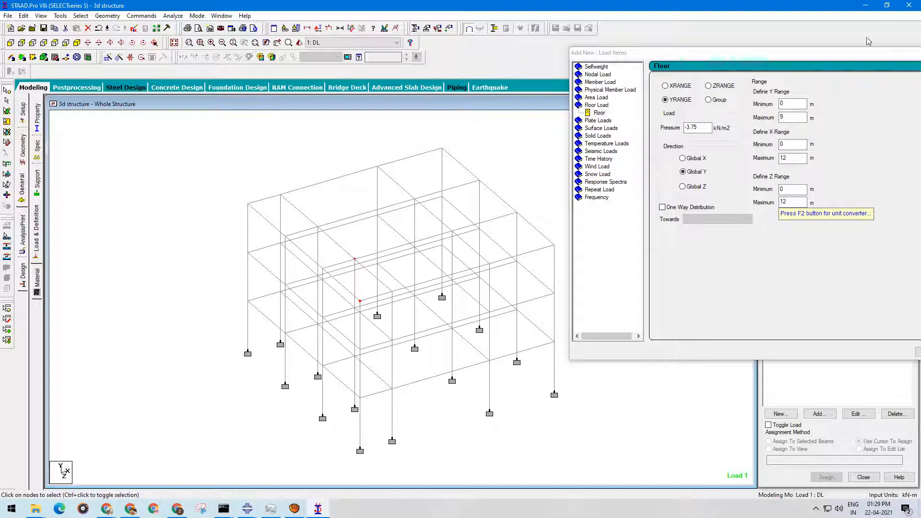
- Add the defined -3.75 kN/m2 floor load to the DL load case and close the load items dialog
left_click_drag(845, 57, 509, 53)
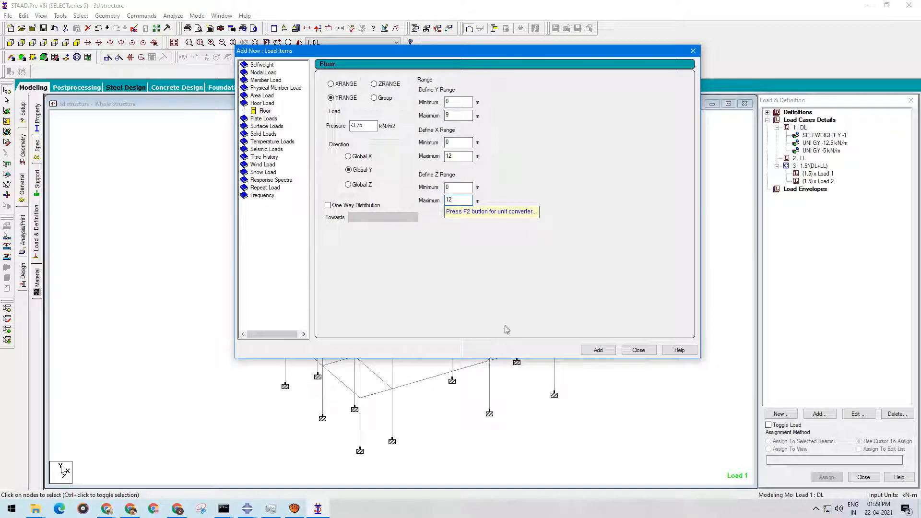
left_click(600, 350)
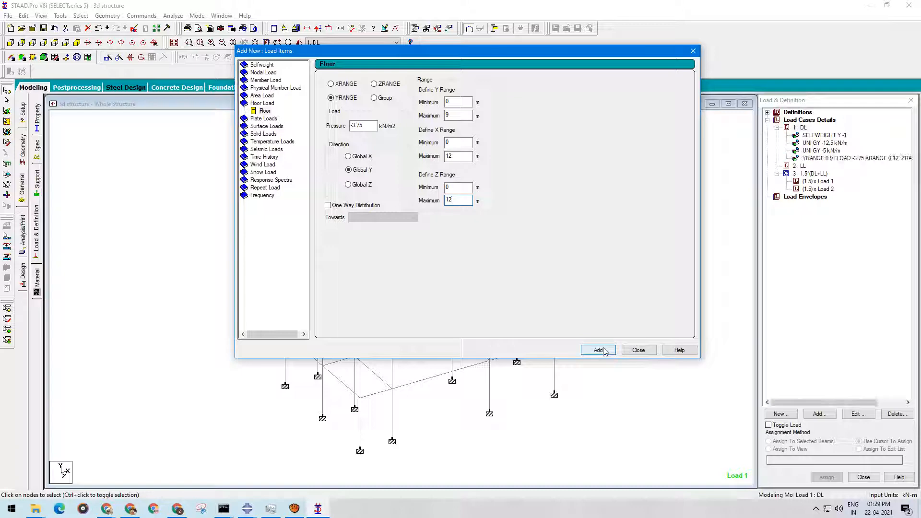
left_click(638, 351)
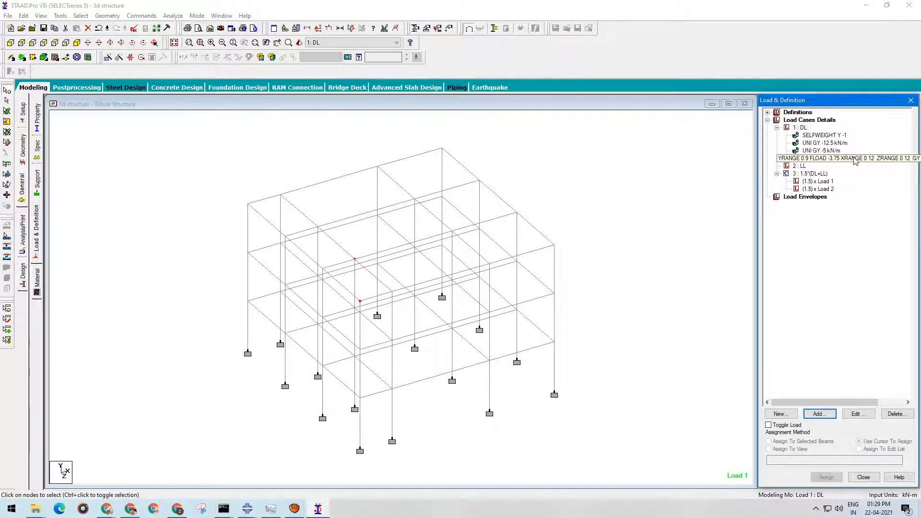
- Display the new floor load and examine its distribution over the slab panels in plan and isometric views
left_click(854, 159)
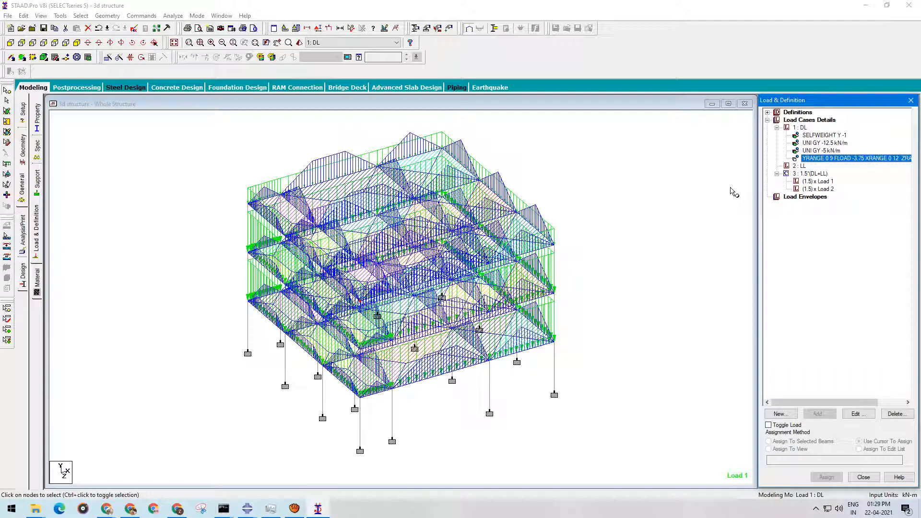
left_click(55, 43)
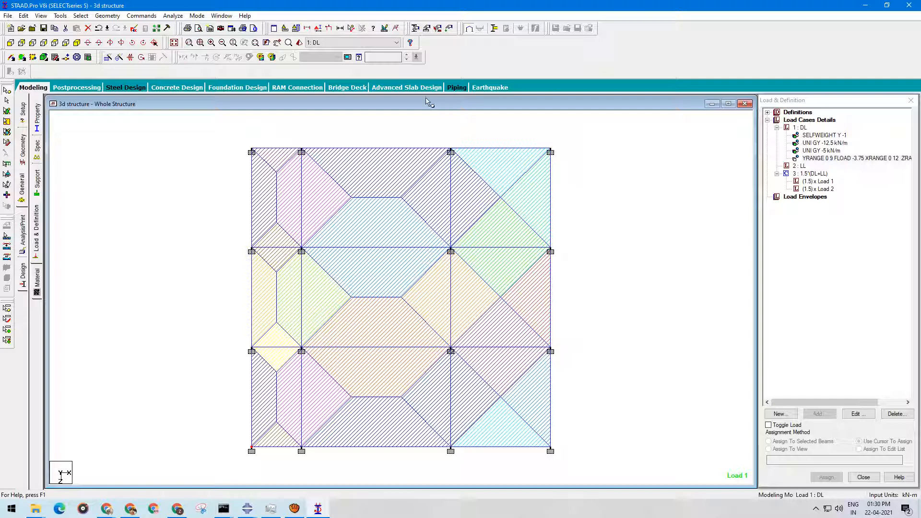
left_click(78, 43)
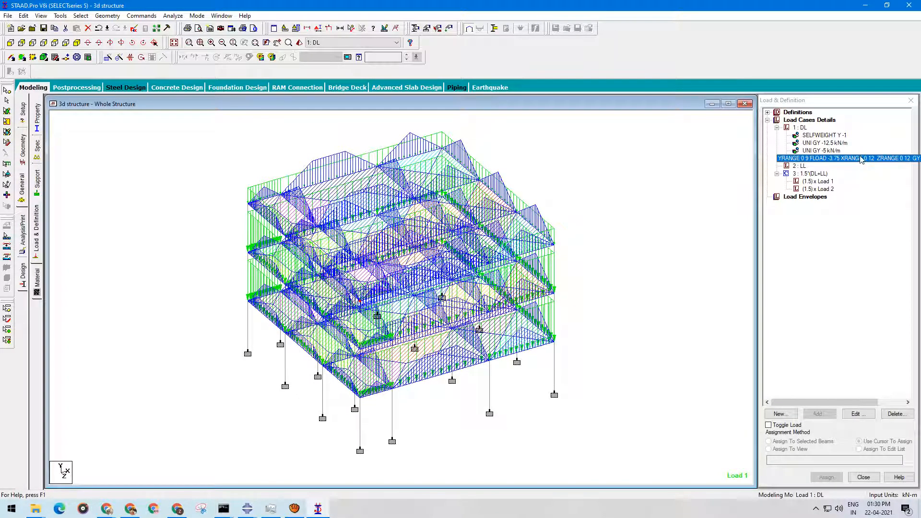
- Start a new floor load item for the LL load case with a pressure of -1.5 kN/m2
left_click(803, 166)
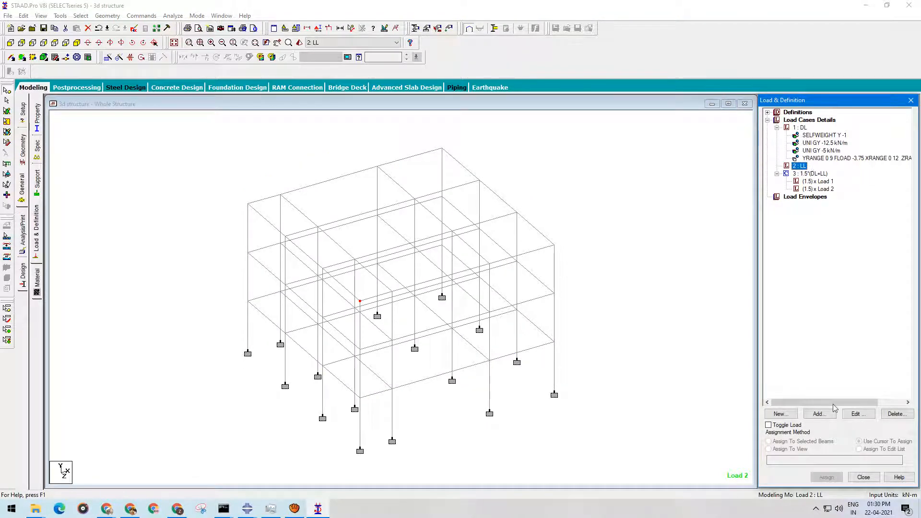
left_click(820, 414)
left_click(821, 414)
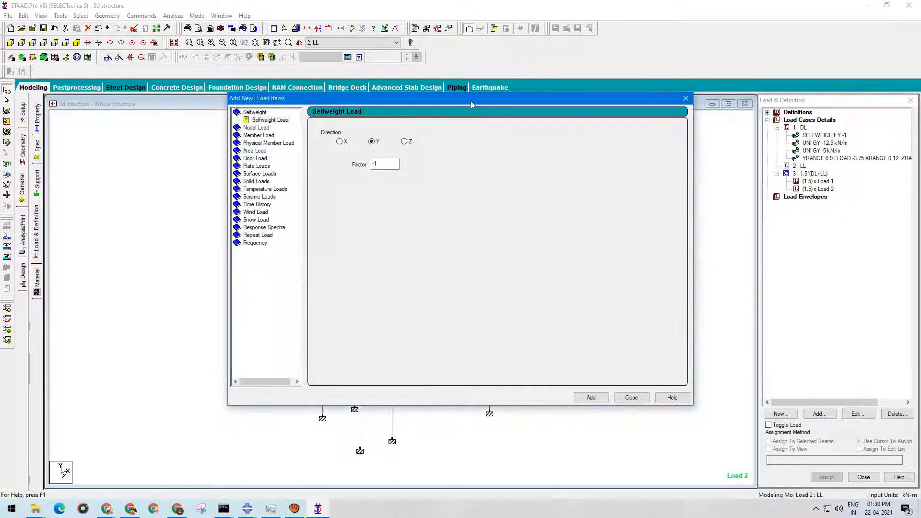
left_click_drag(471, 100, 778, 79)
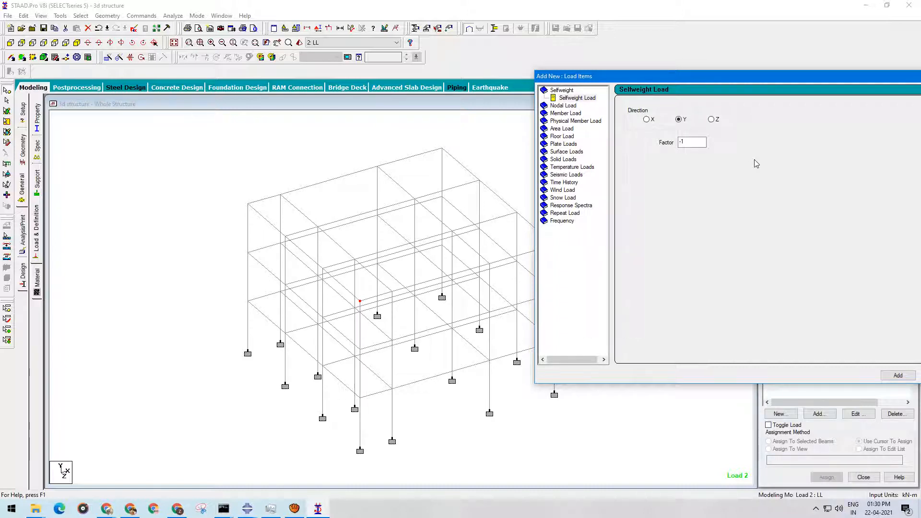
left_click(562, 136)
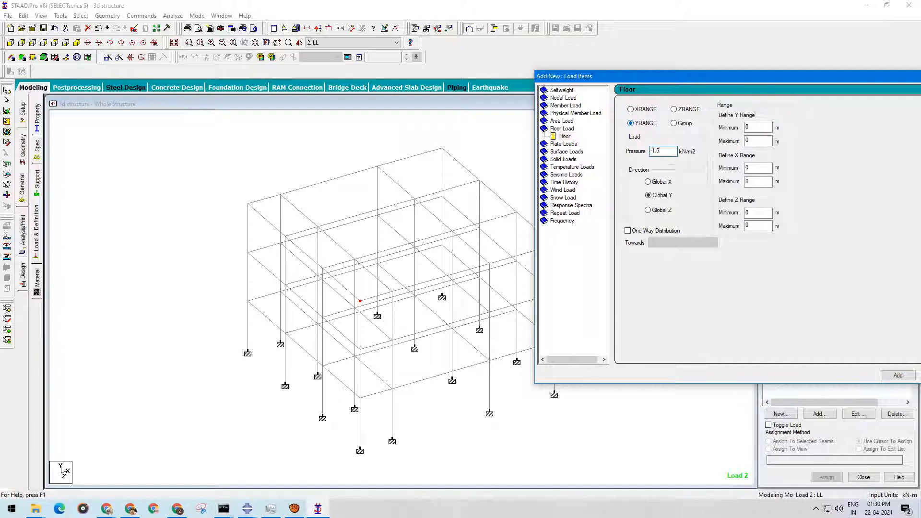
- Set the floor load's Y range to 9–9 m and its X and Z range maximums to 12 m, and add it to LL
double_click(751, 142)
double_click(761, 127)
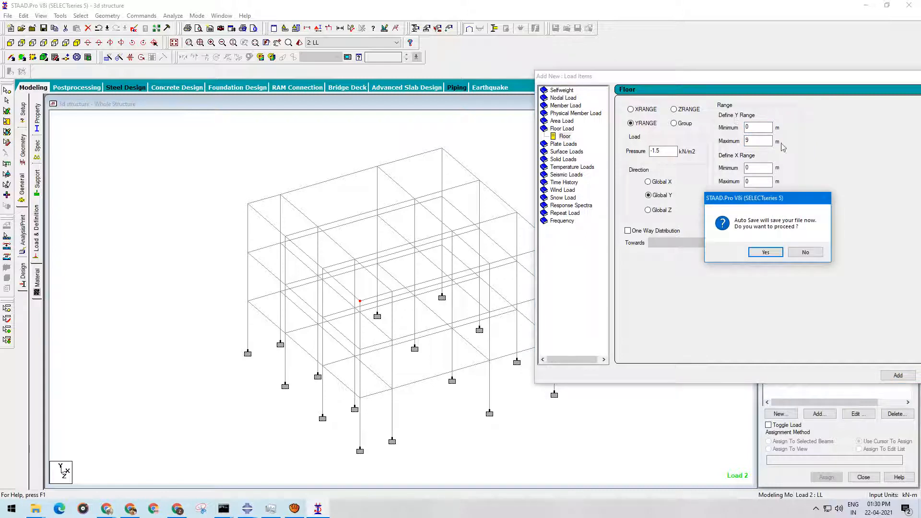
left_click(806, 253)
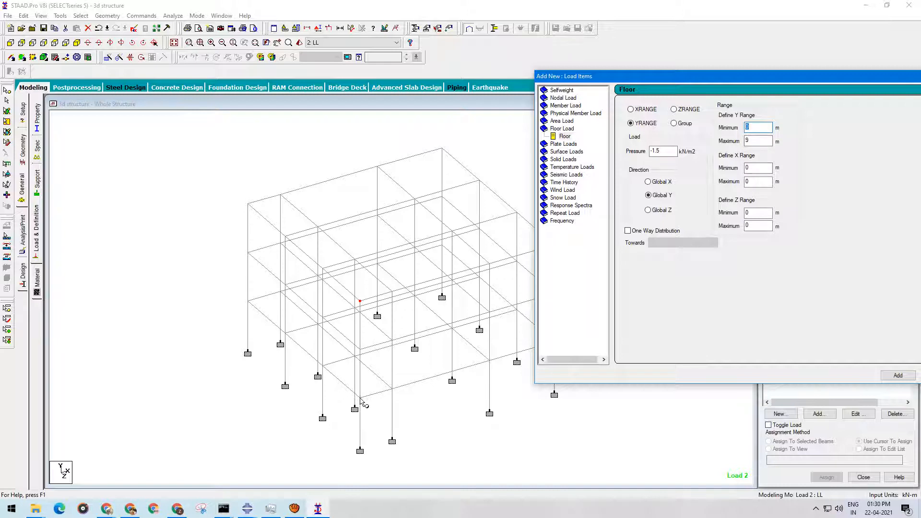
left_click(755, 129)
left_click(753, 165)
double_click(757, 226)
type("12")
left_click_drag(710, 79, 550, 24)
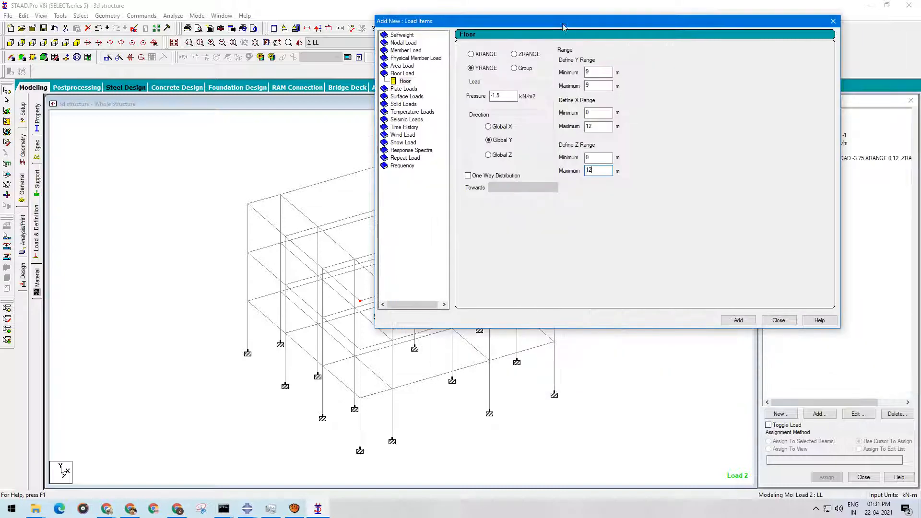
left_click(737, 321)
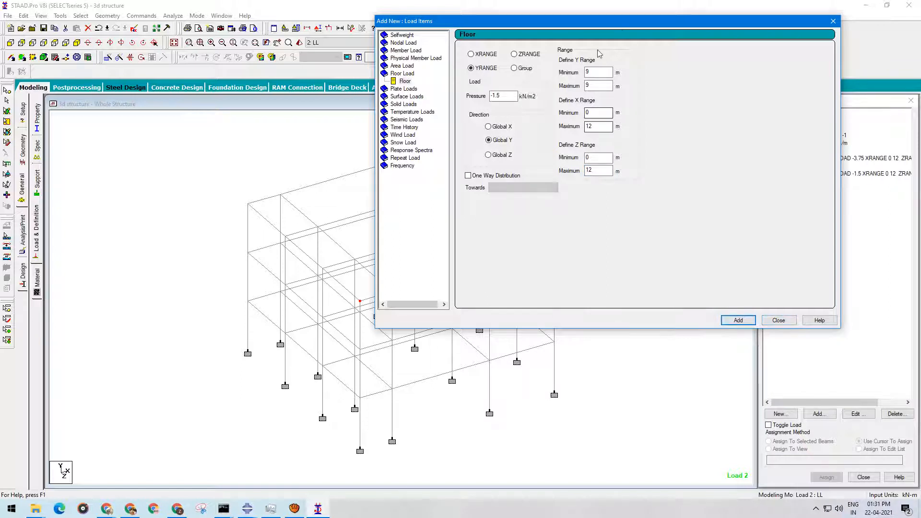
- Add a second LL floor load of -3 kN/m2 over the Y range 0 to 6 m and close the load items dialog
left_click_drag(624, 23, 654, 22)
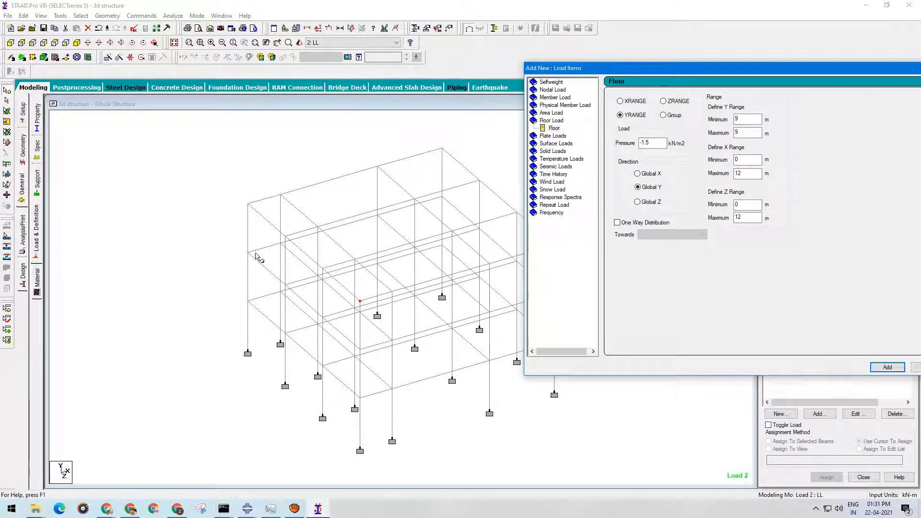
left_click(647, 143)
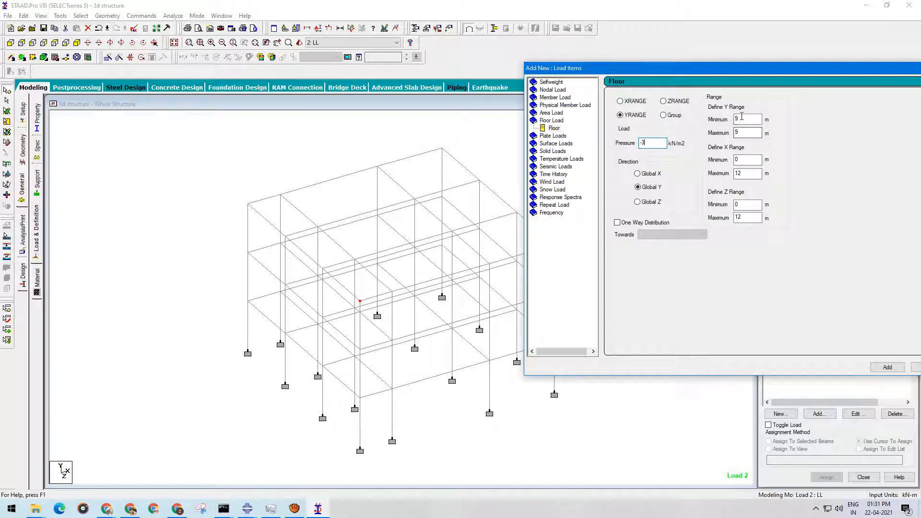
left_click(742, 118)
double_click(747, 132)
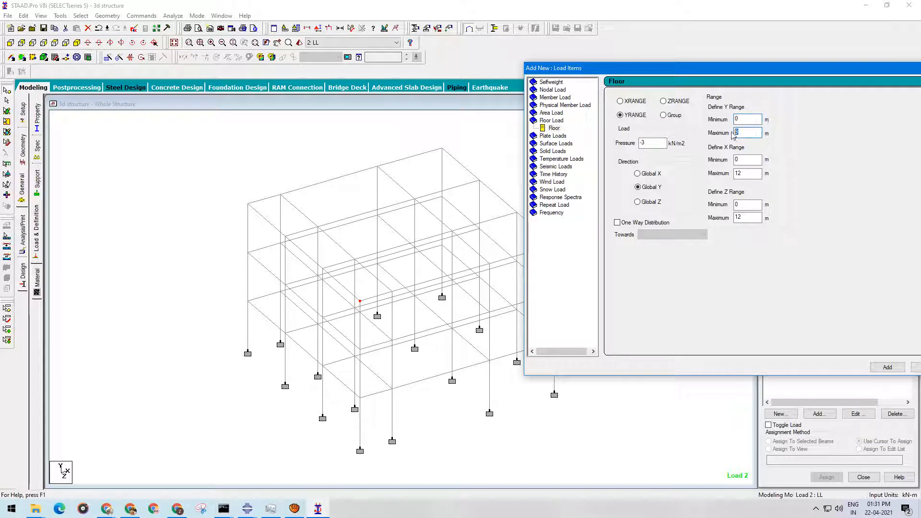
type("6")
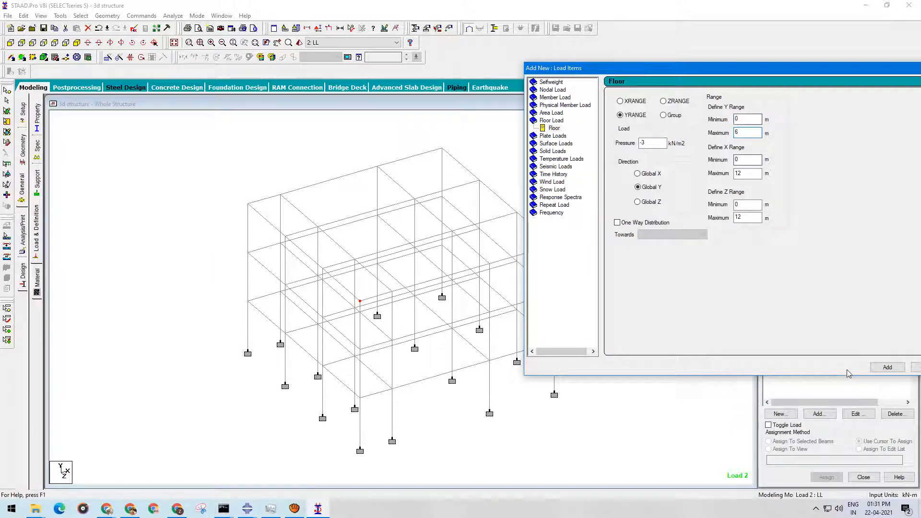
left_click(877, 368)
left_click_drag(845, 73, 718, 67)
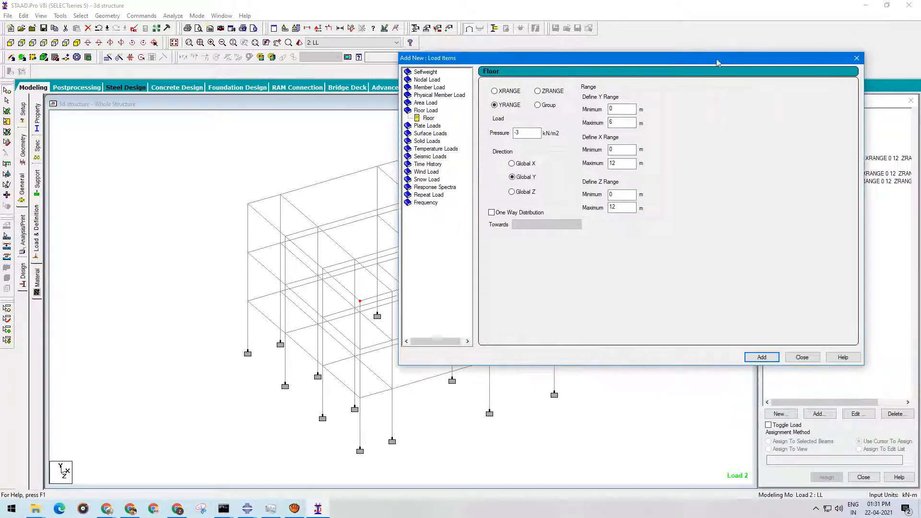
left_click(811, 363)
- Display the roof and lower-storey LL floor loads in turn and examine their distribution on the frame
left_click(860, 174)
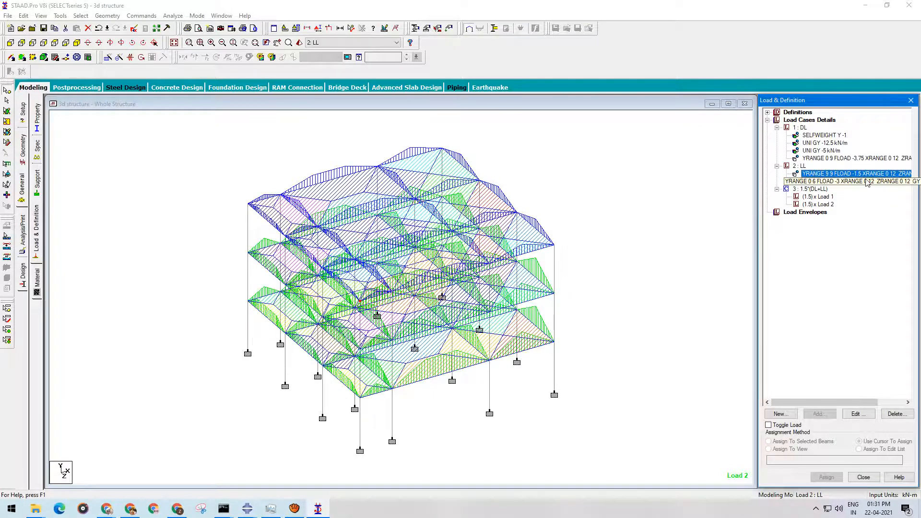
left_click(844, 181)
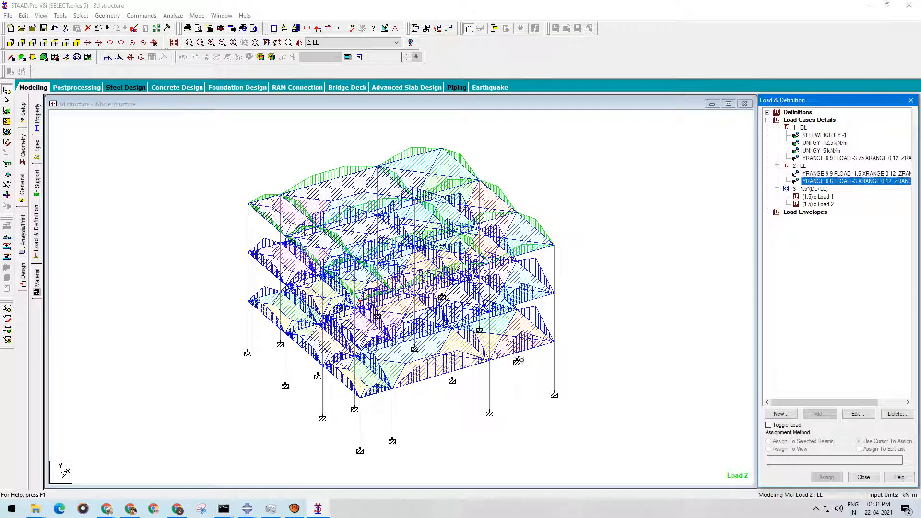
left_click(682, 178)
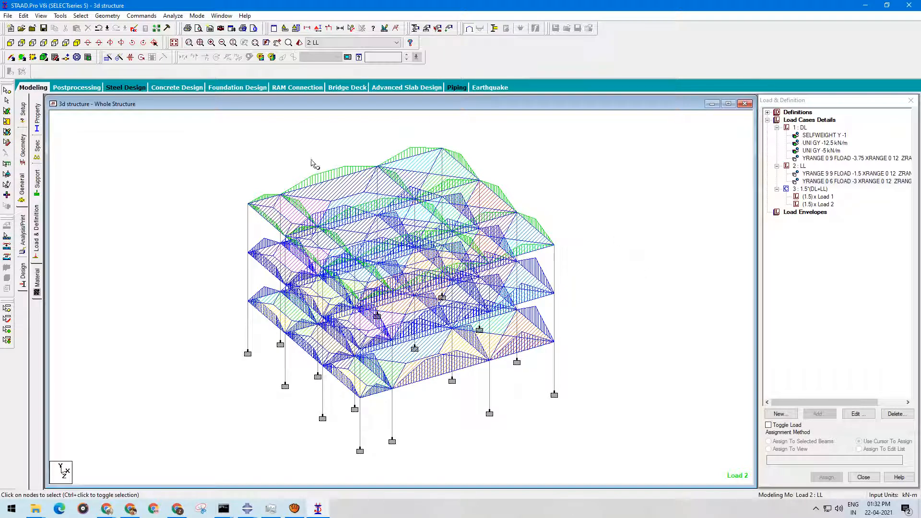
- Add a Perform Analysis command with the No Print option and return to the load definitions
left_click(24, 229)
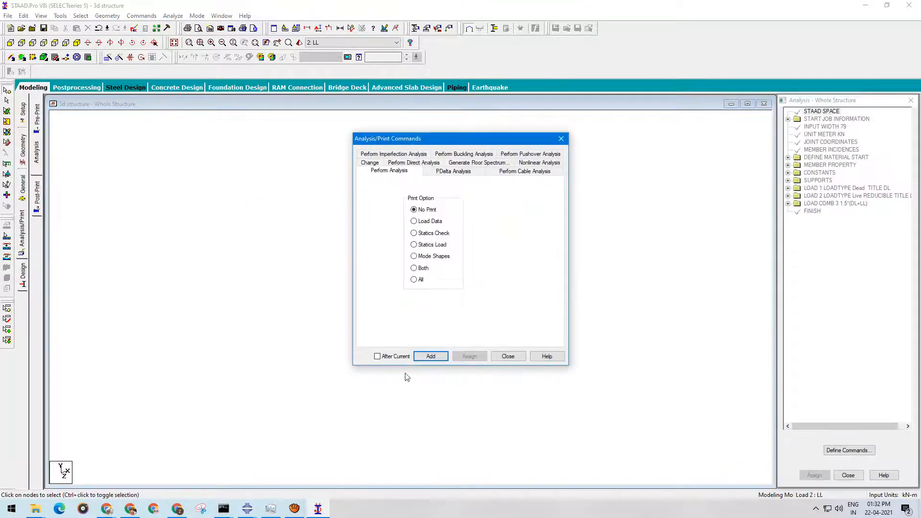
left_click(431, 356)
left_click(515, 360)
left_click(27, 191)
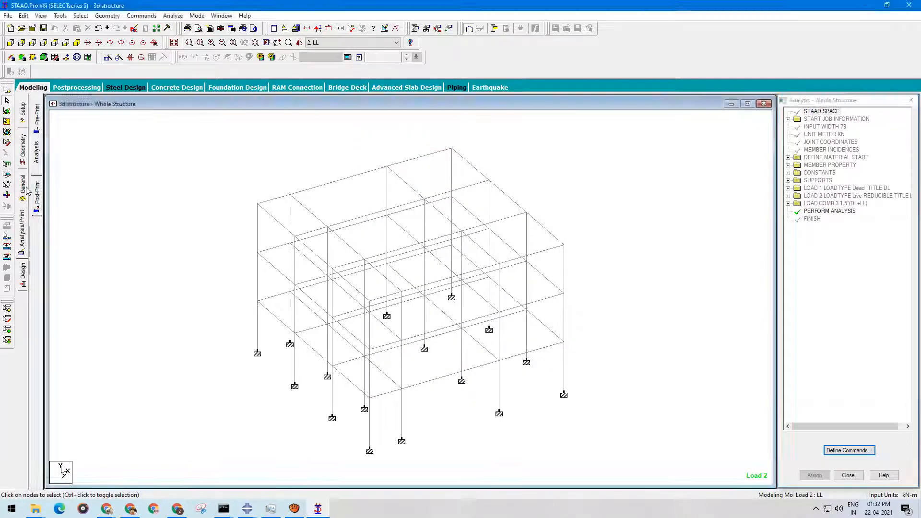
left_click(34, 223)
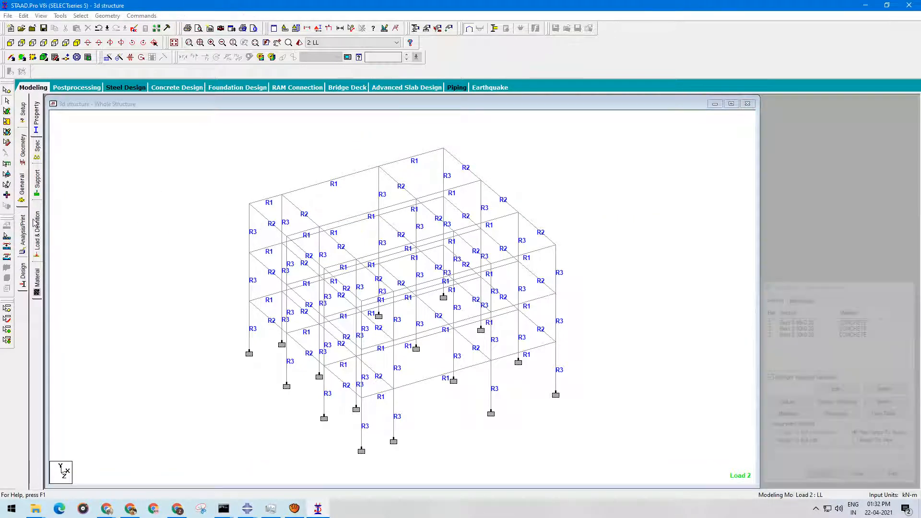
- Save the modified structure, run the analysis and finish with the option to stay in modeling mode
left_click(172, 15)
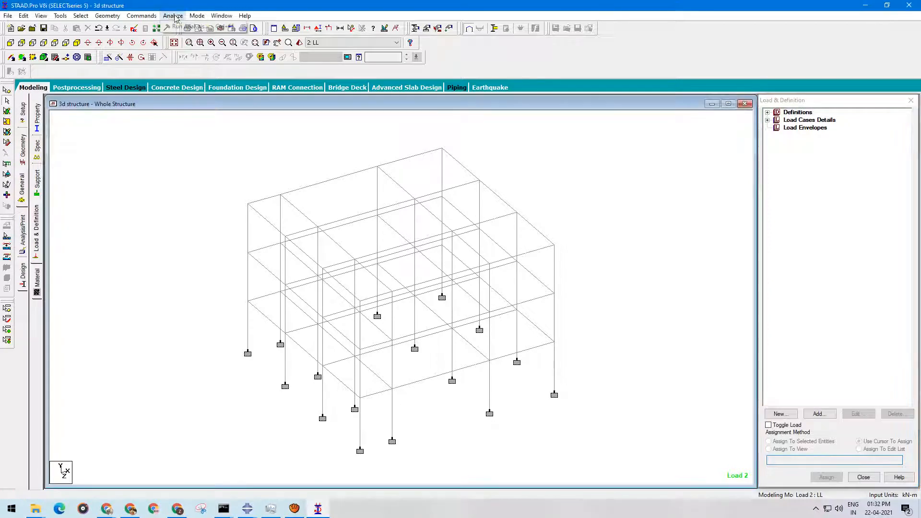
left_click(183, 29)
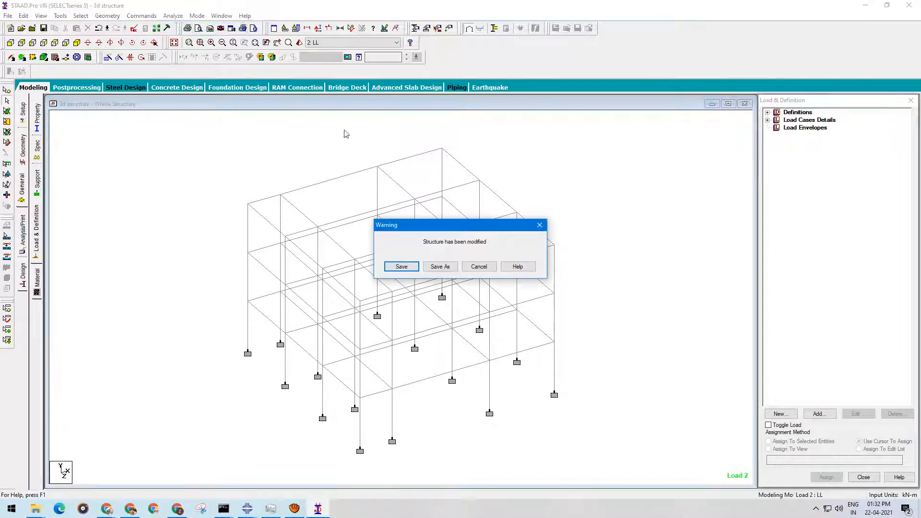
left_click(404, 269)
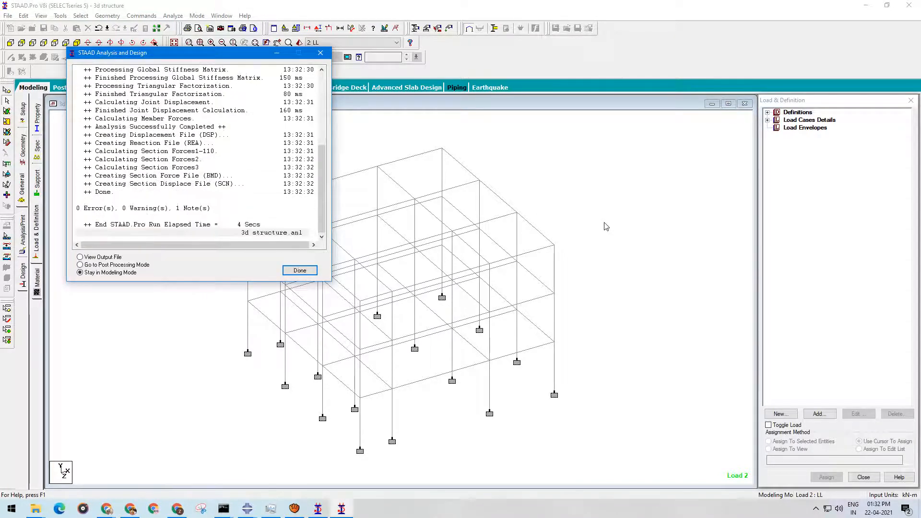
left_click(299, 270)
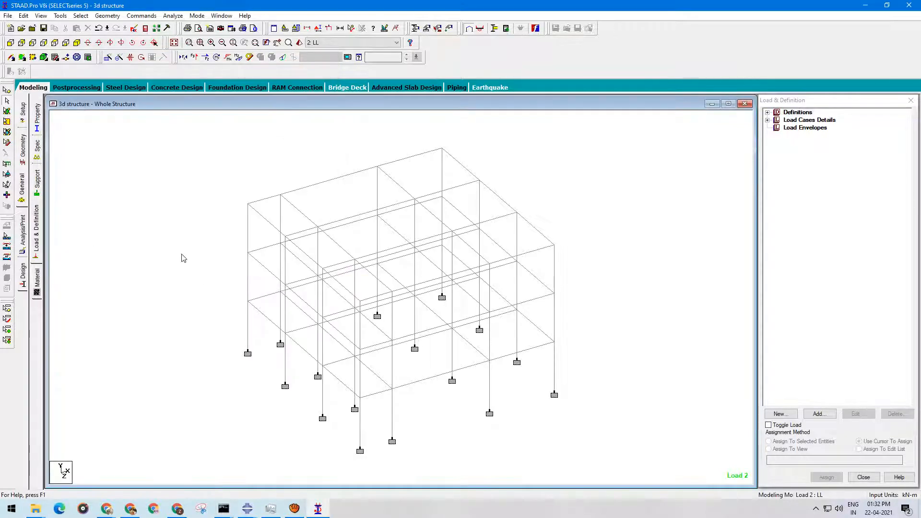
- Open the postprocessing results with only the 1.5*(DL+LL) combination among the selected load cases
left_click(77, 87)
left_click(459, 303)
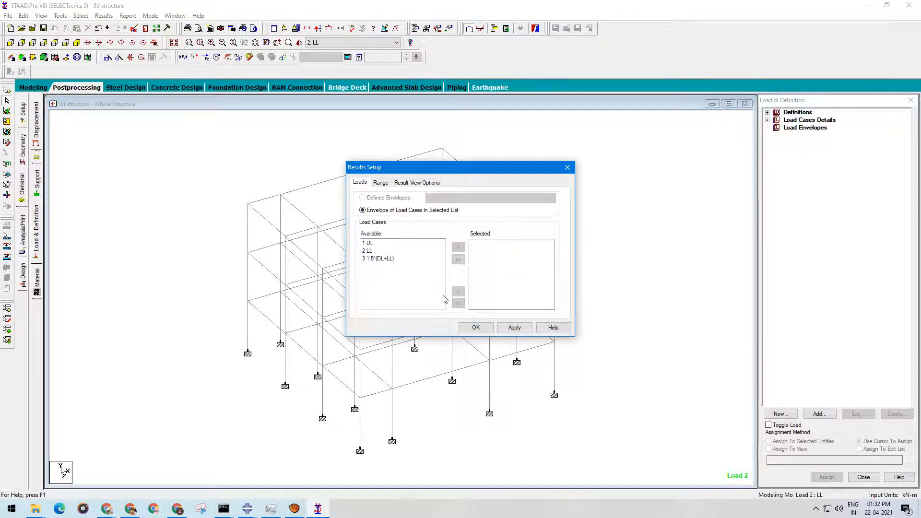
left_click(379, 258)
left_click(458, 247)
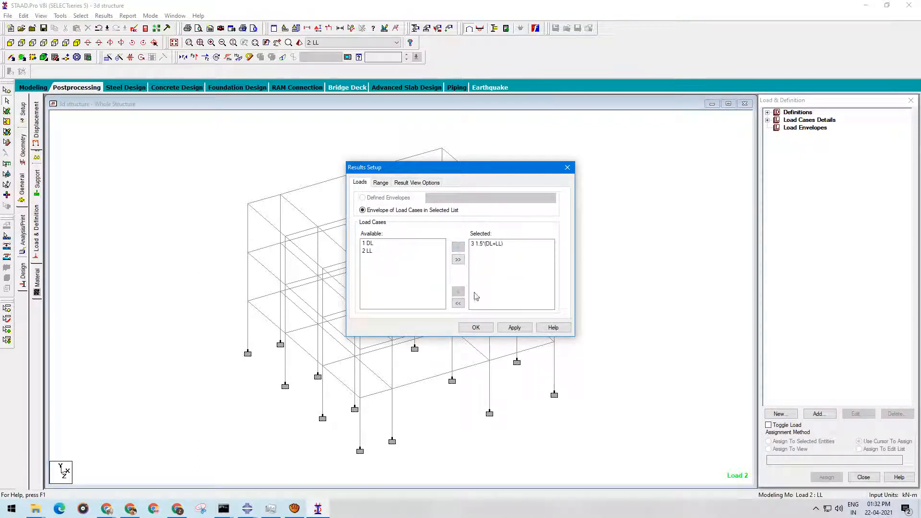
left_click(475, 327)
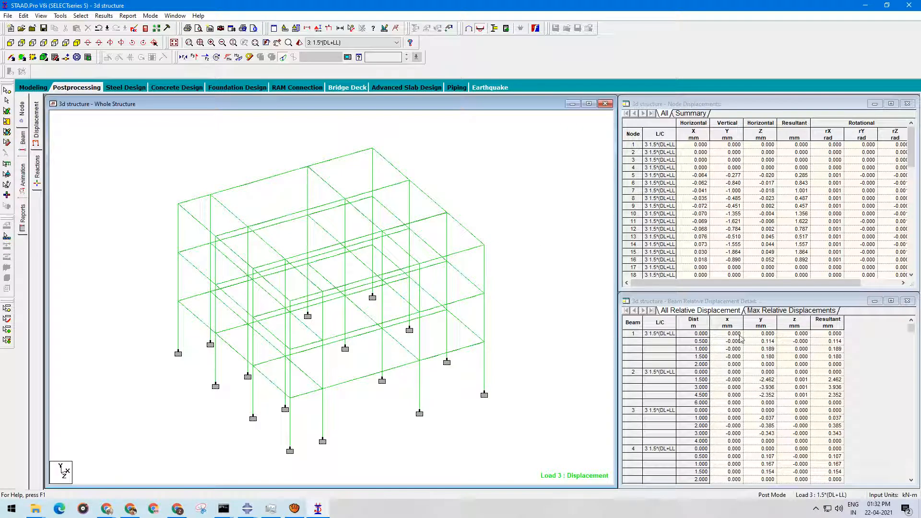
- Examine the maximum beam relative displacements and the node displacement summary, locating the Min Y displacement node in plan view
left_click(778, 312)
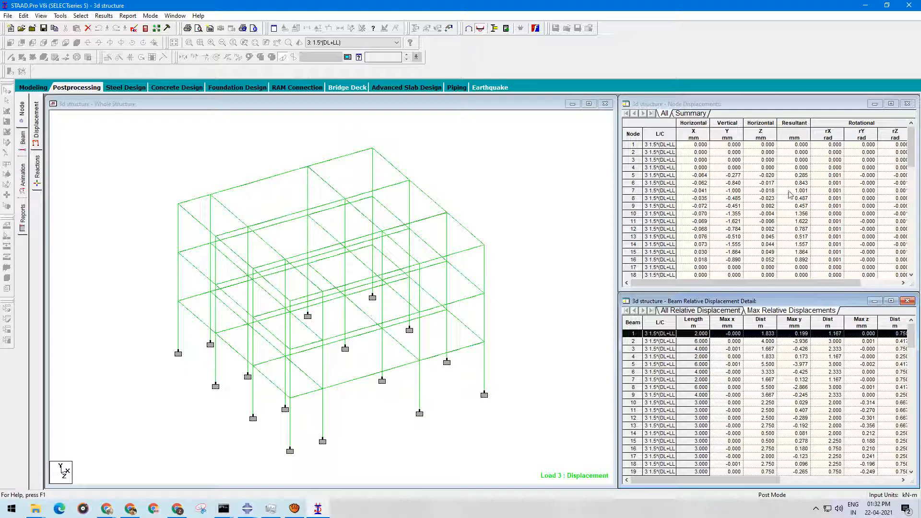
left_click(698, 115)
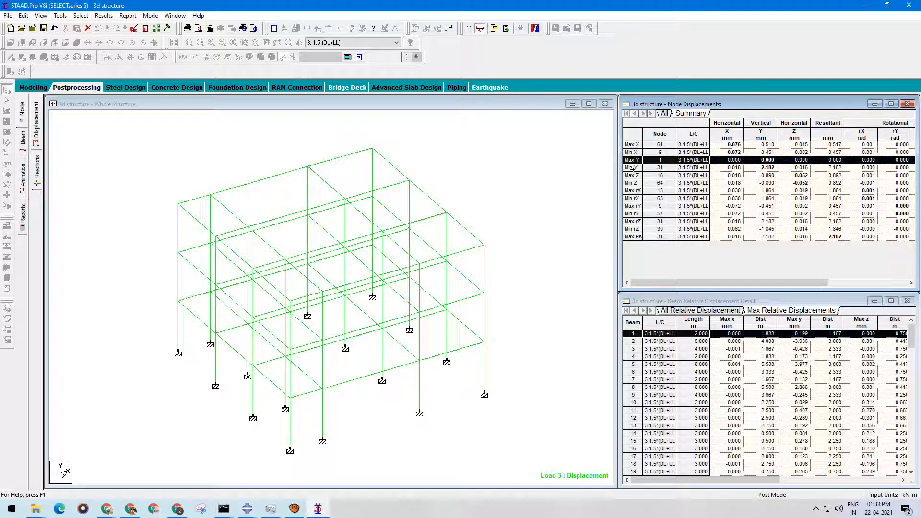
left_click(636, 167)
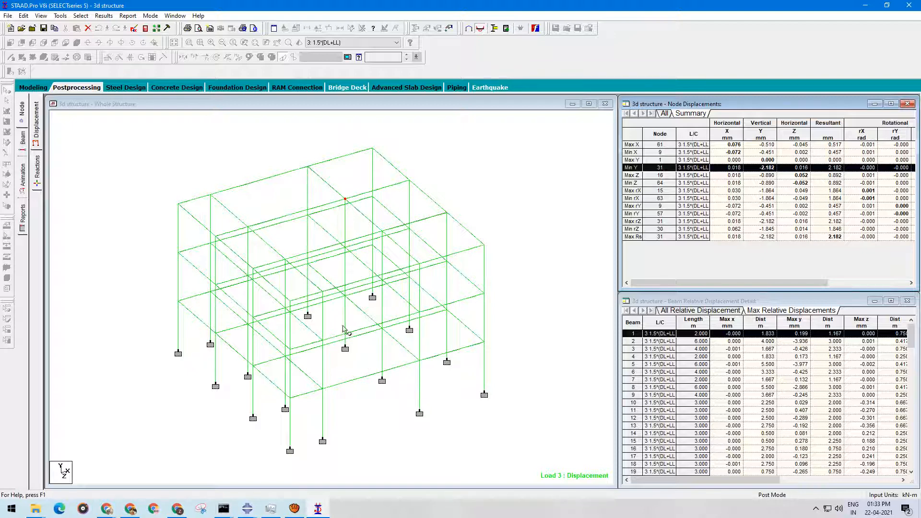
left_click(97, 109)
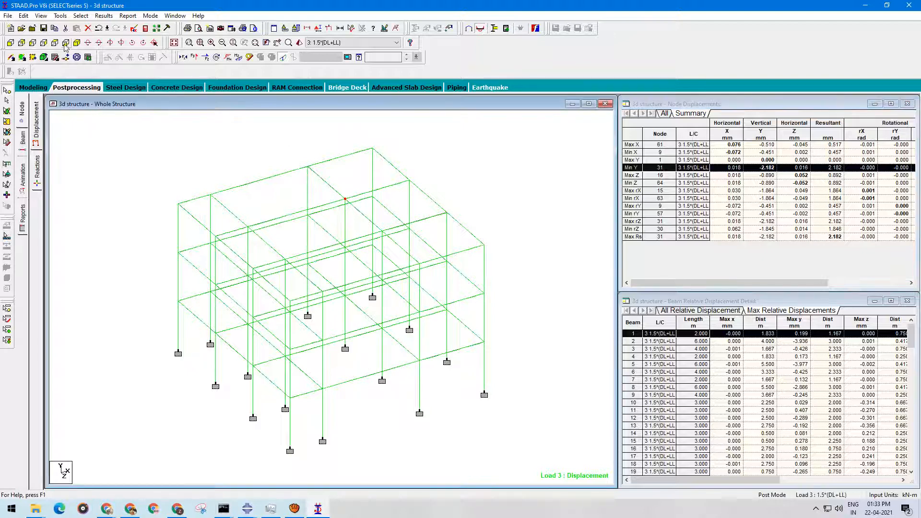
left_click(66, 43)
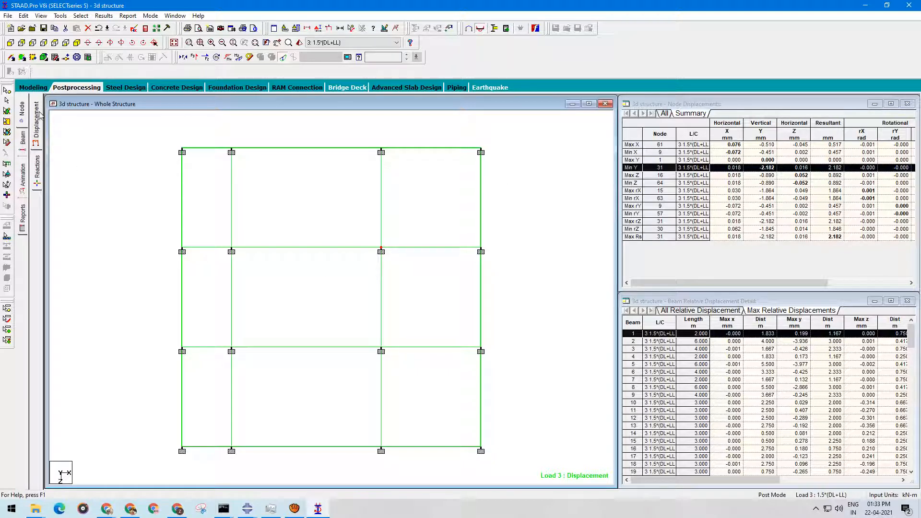
- Examine the support reactions and their summary, highlighting the support with the maximum vertical reaction Fy
left_click(37, 172)
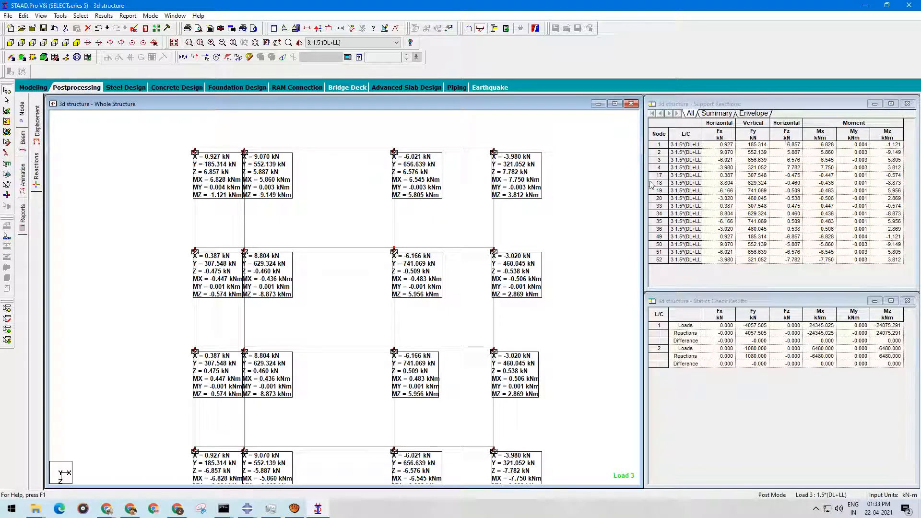
left_click(659, 144)
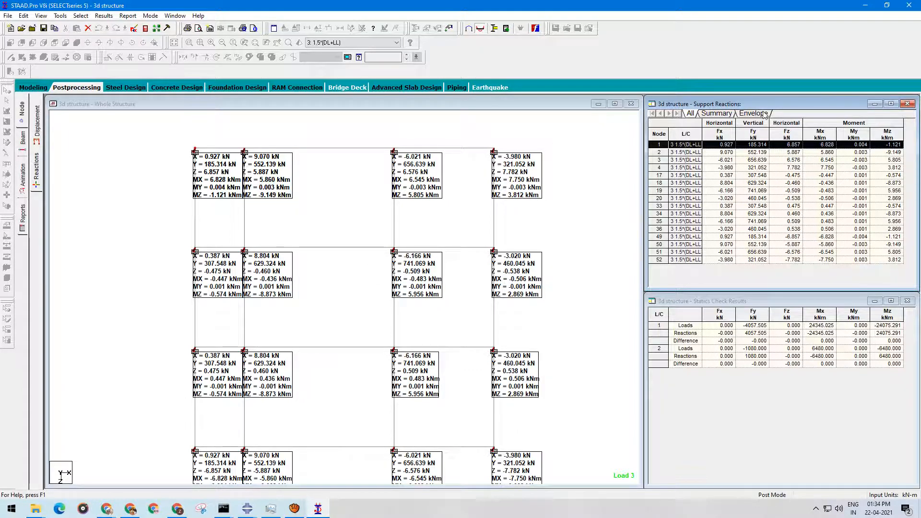
left_click(729, 114)
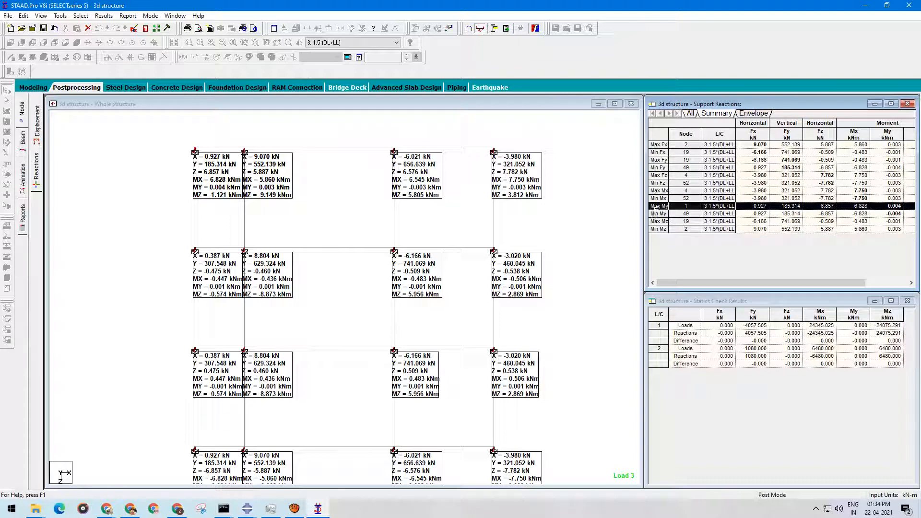
left_click(658, 160)
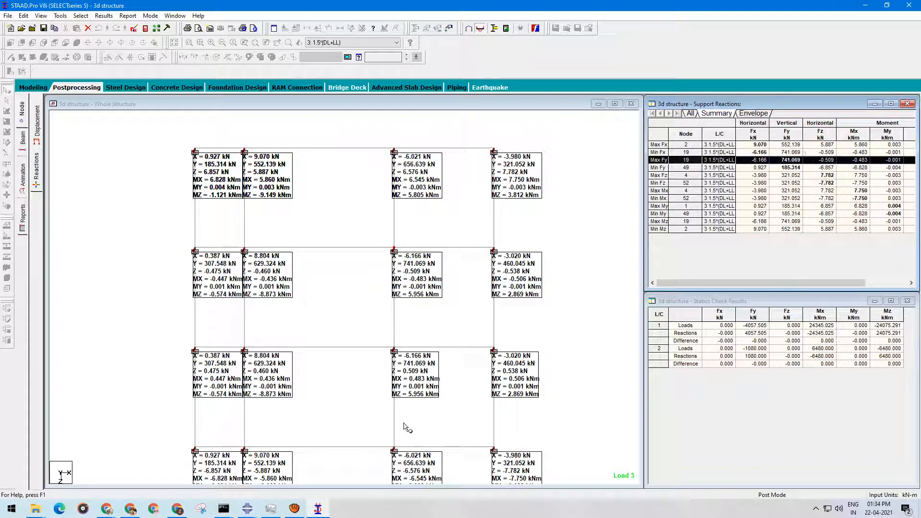
- Return to the isometric view of the whole structure and display the beam force results with the Bending Z diagram
left_click(123, 127)
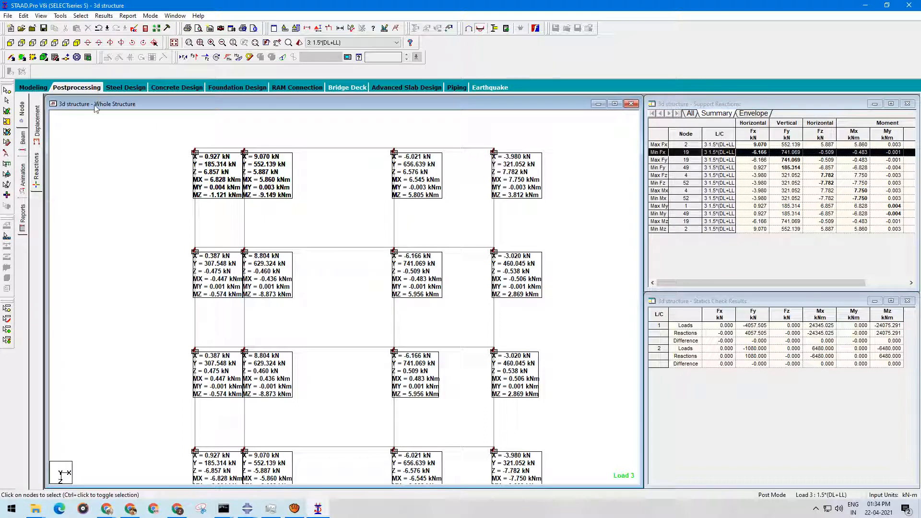
left_click(173, 43)
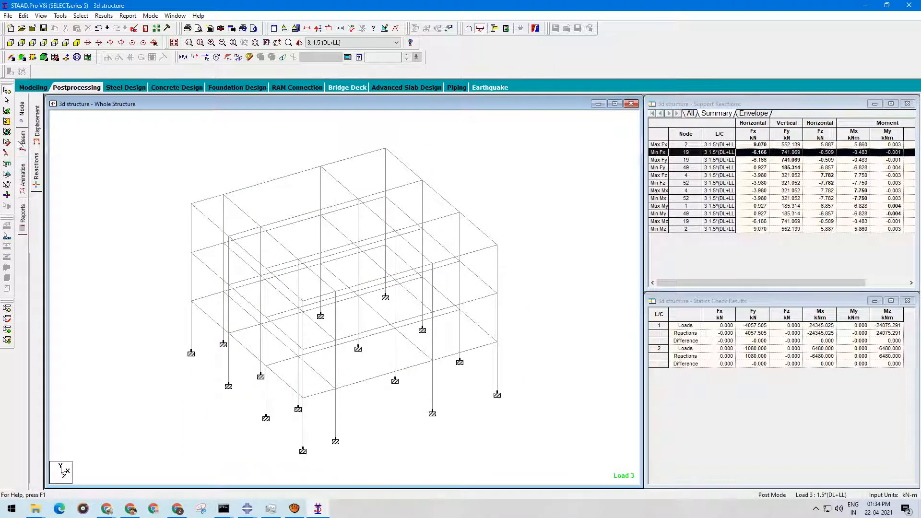
left_click(23, 144)
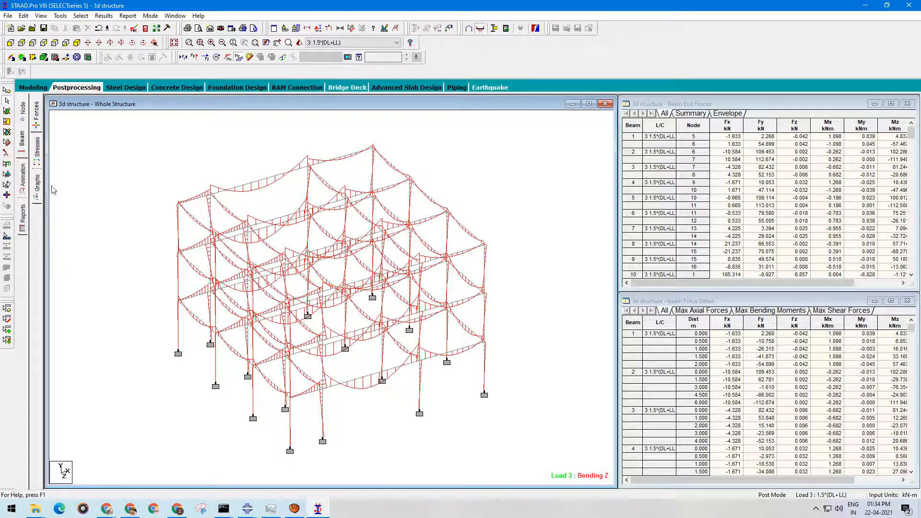
left_click(195, 57)
left_click(196, 57)
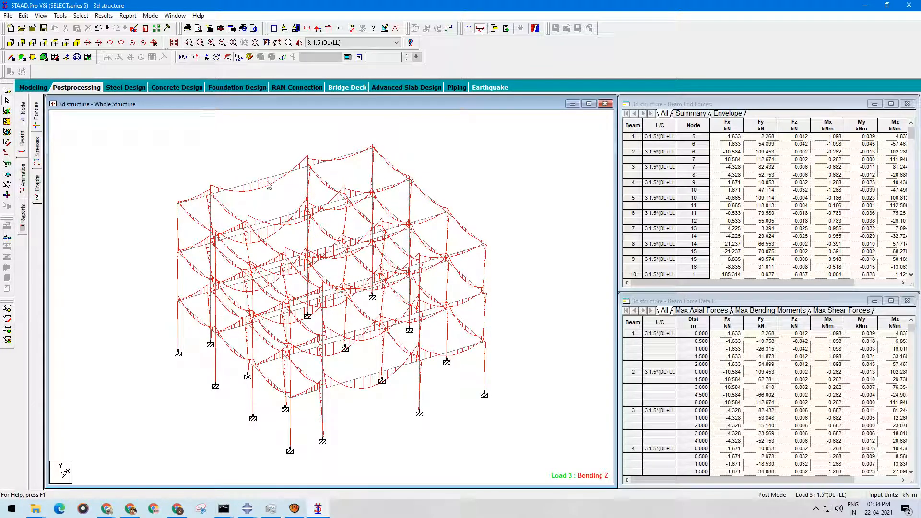
- Isolate the second frame line from the rear in plan view and show only its members' bending diagram in front elevation
left_click(44, 42)
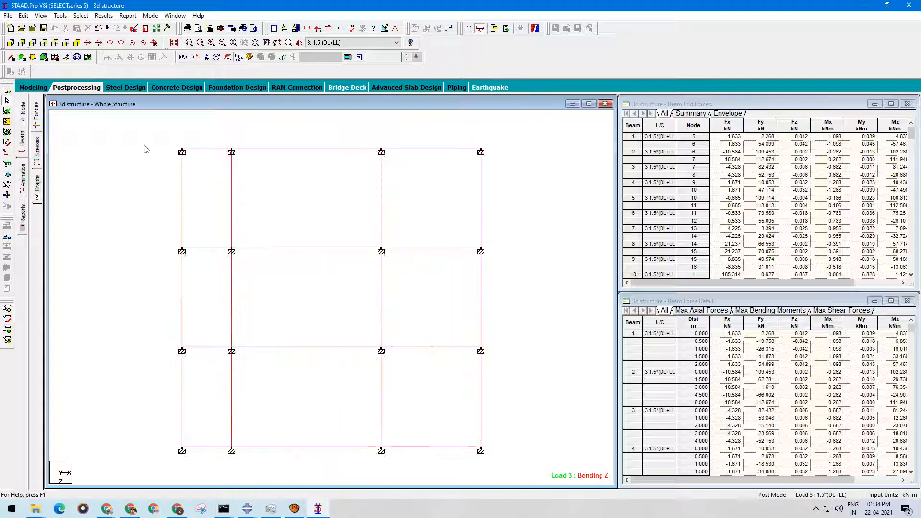
left_click_drag(159, 228, 533, 267)
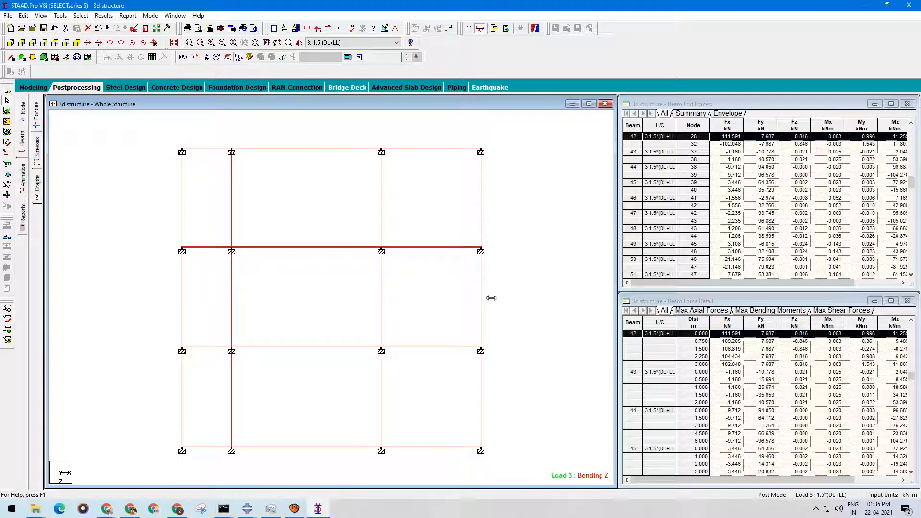
left_click(80, 16)
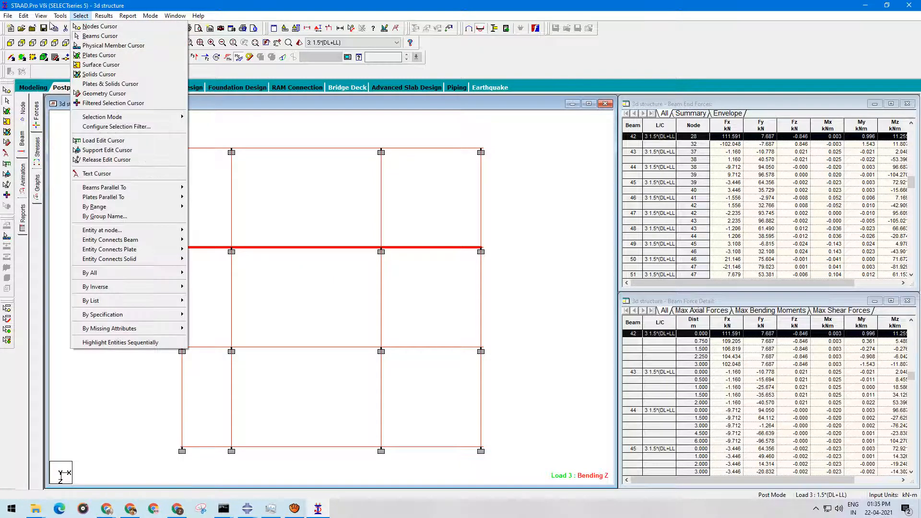
mouse_move(40, 15)
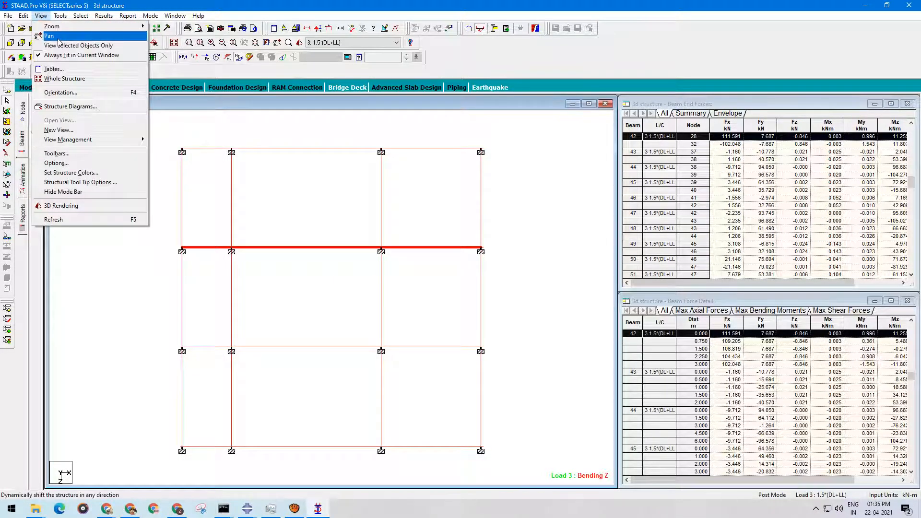
left_click(58, 46)
left_click(11, 43)
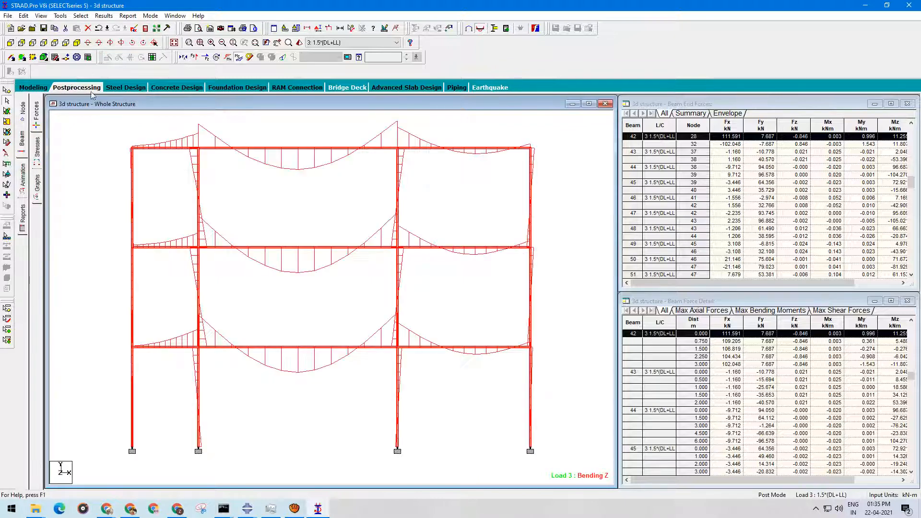
left_click(464, 181)
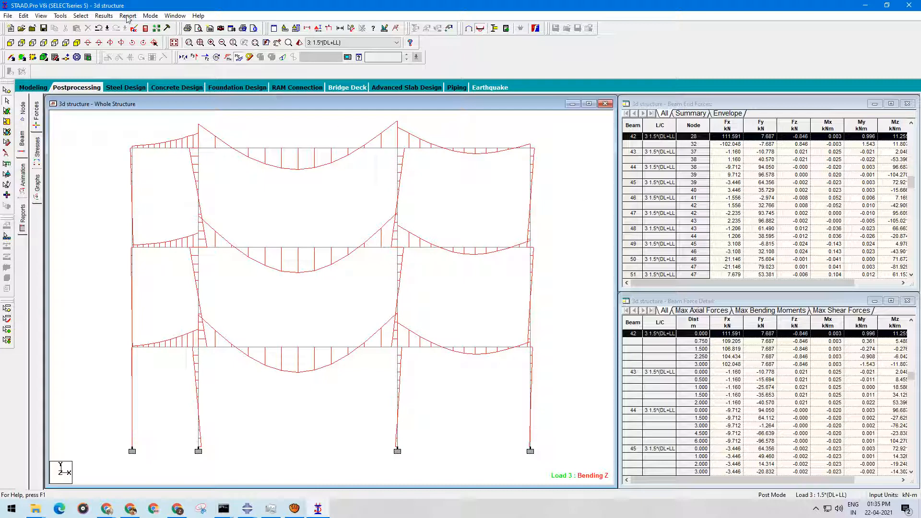
- Annotate the isolated frame's bending diagram with moment values at member ends and mid points
left_click(104, 15)
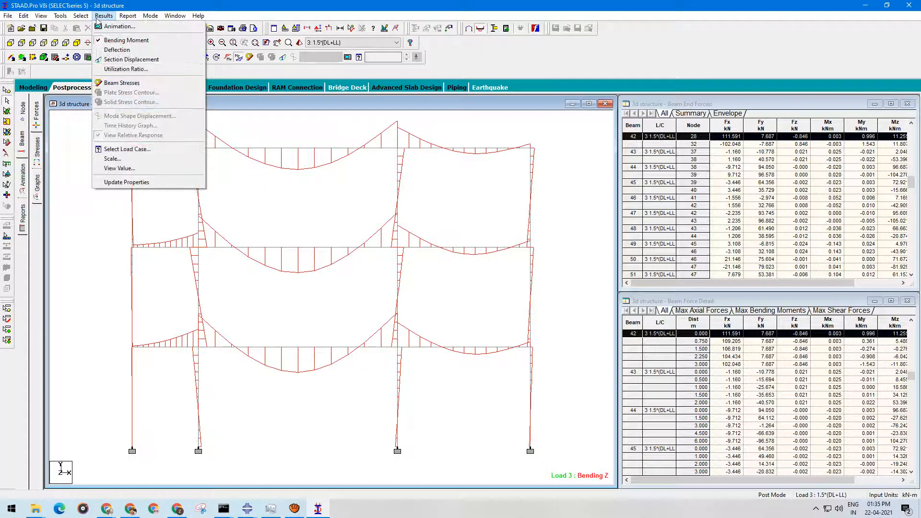
left_click(116, 169)
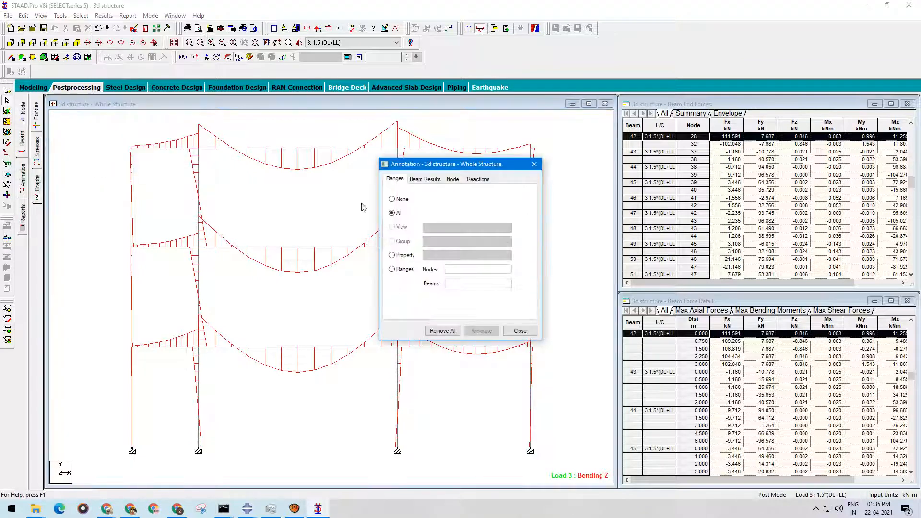
left_click(434, 181)
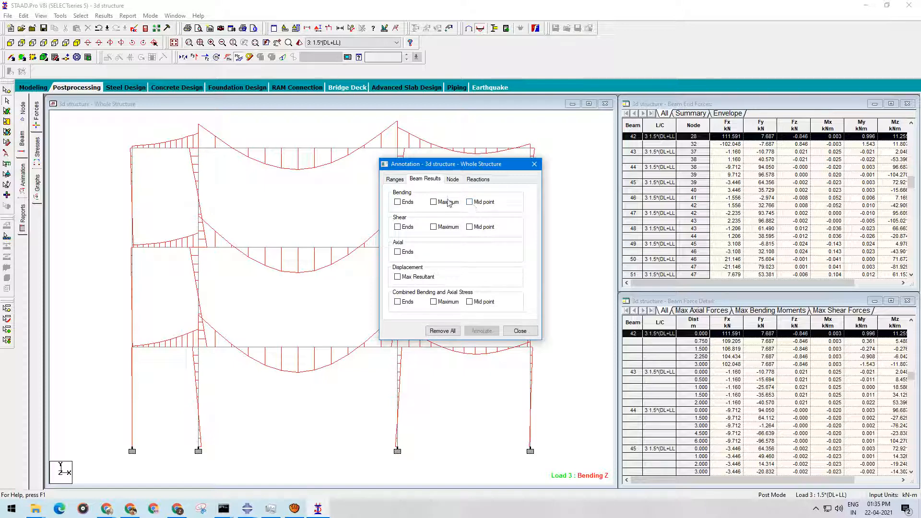
left_click(470, 202)
left_click(482, 331)
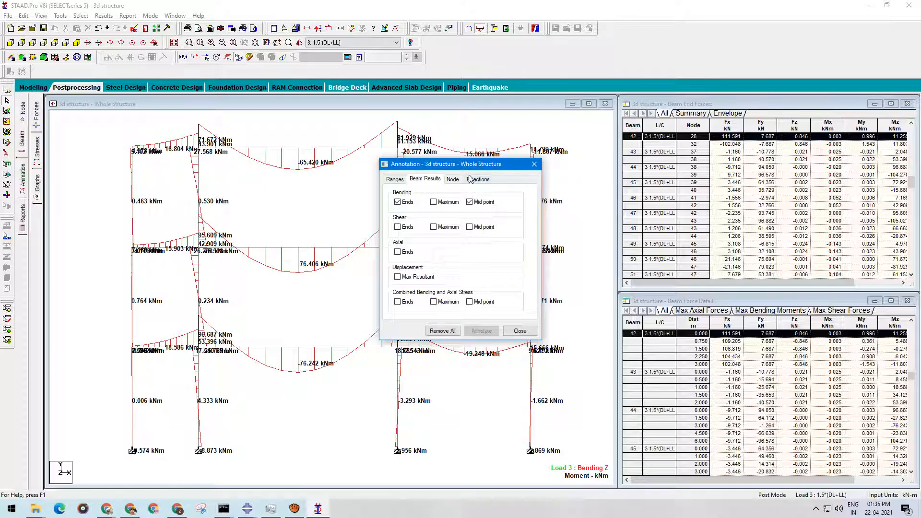
left_click_drag(472, 171, 754, 144)
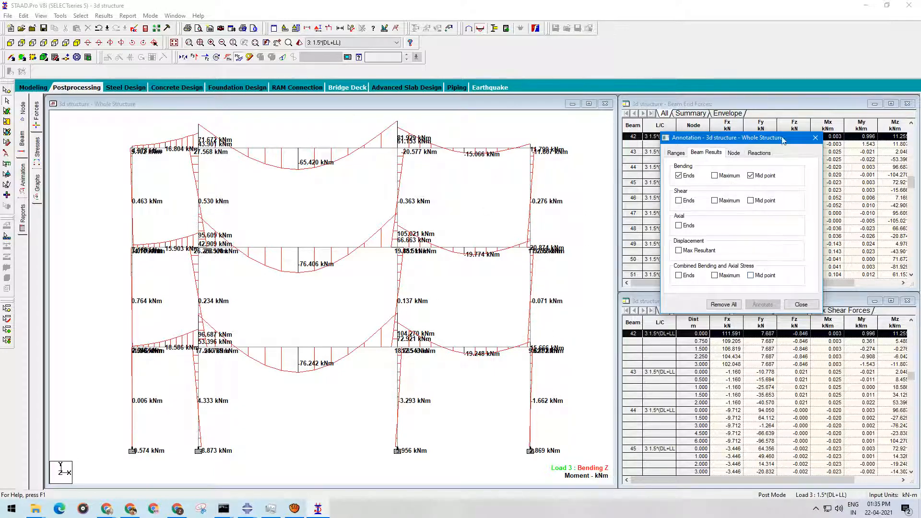
left_click(816, 137)
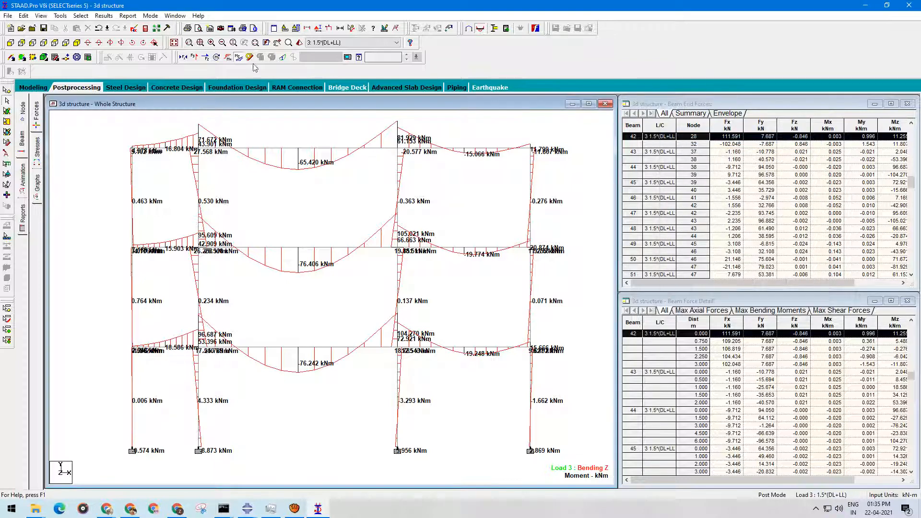
- Turn off the Bending Z diagram for the isolated frame
left_click(194, 57)
left_click(194, 57)
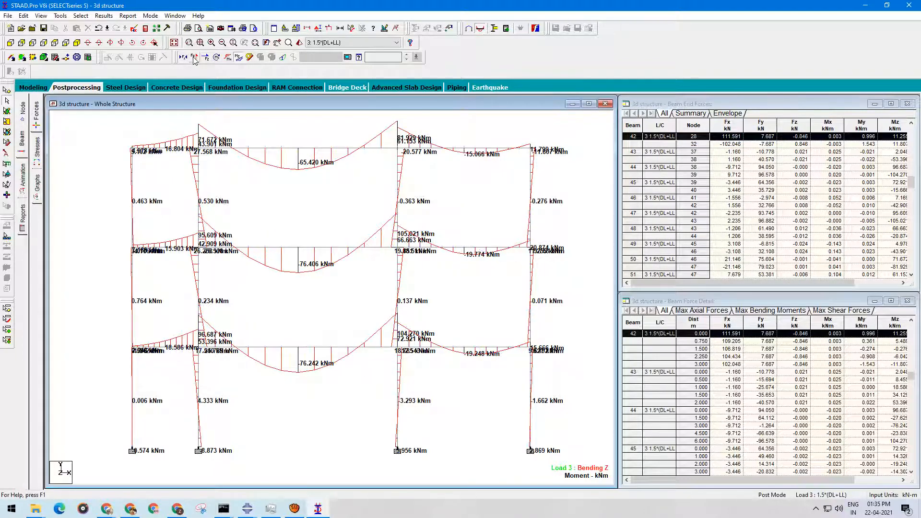
left_click(238, 57)
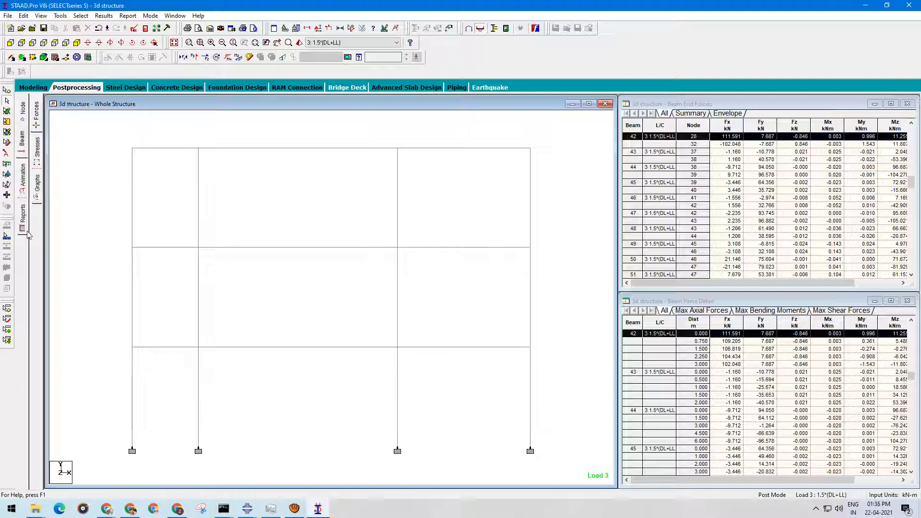
- Return to modeling mode, open the concrete design settings and set the design code to IS456
left_click(36, 87)
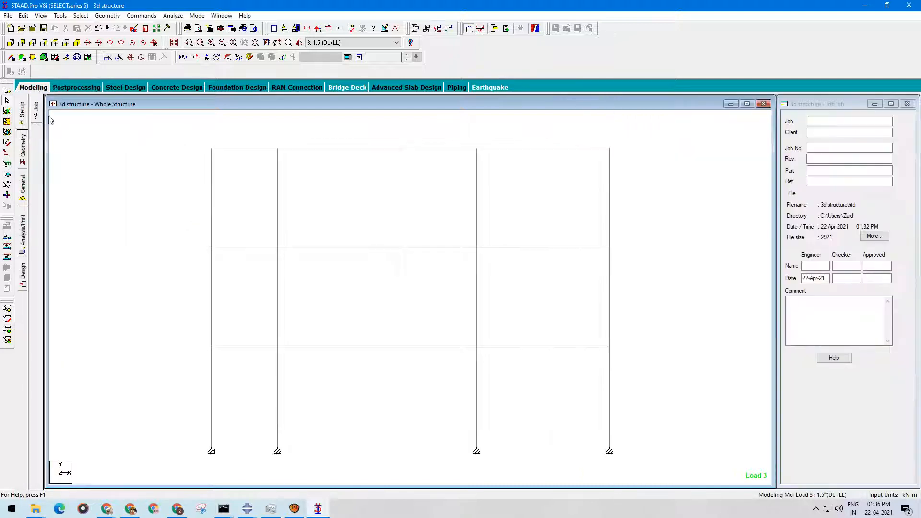
left_click(24, 271)
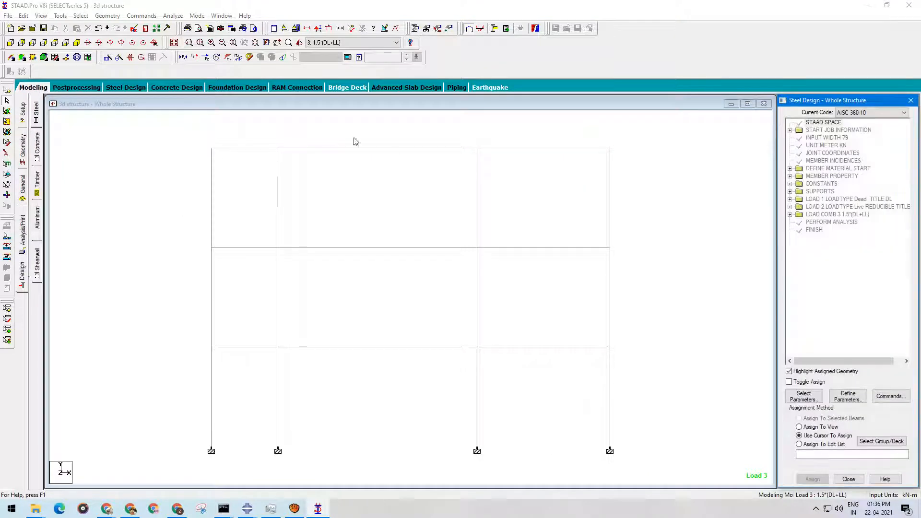
left_click(37, 146)
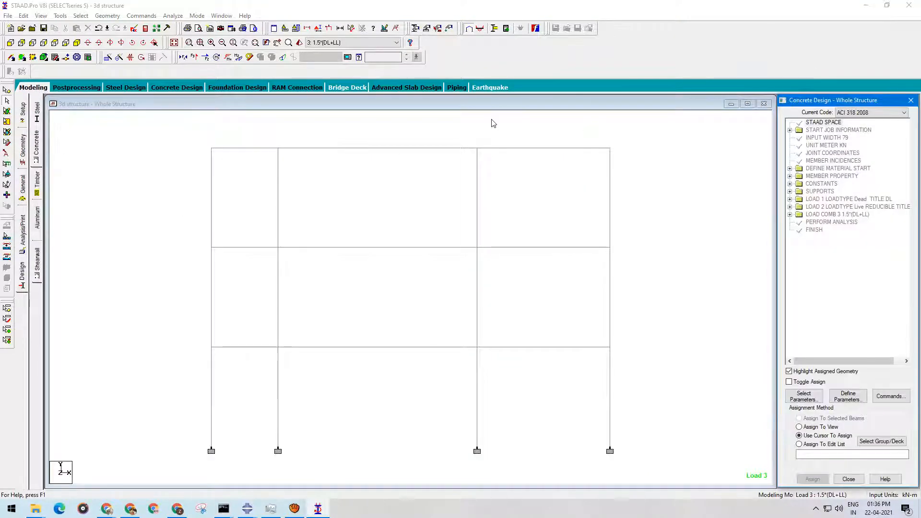
left_click(878, 113)
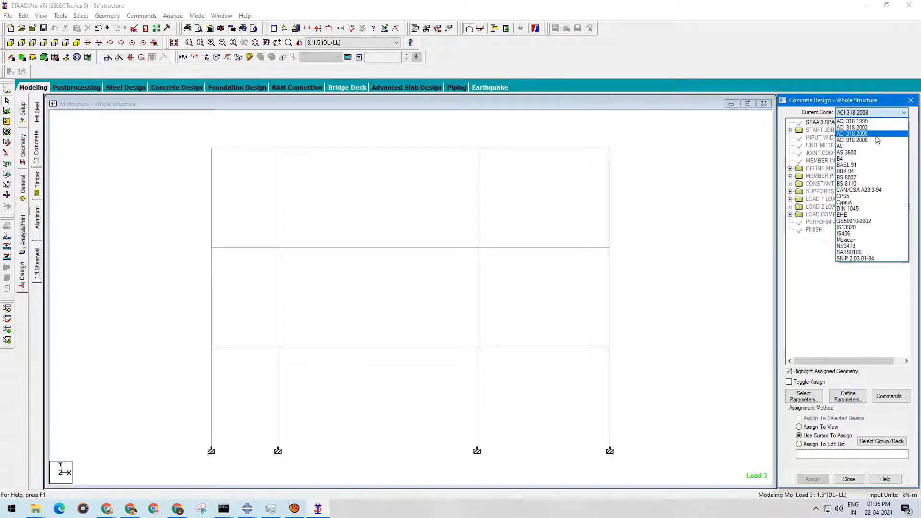
left_click(864, 233)
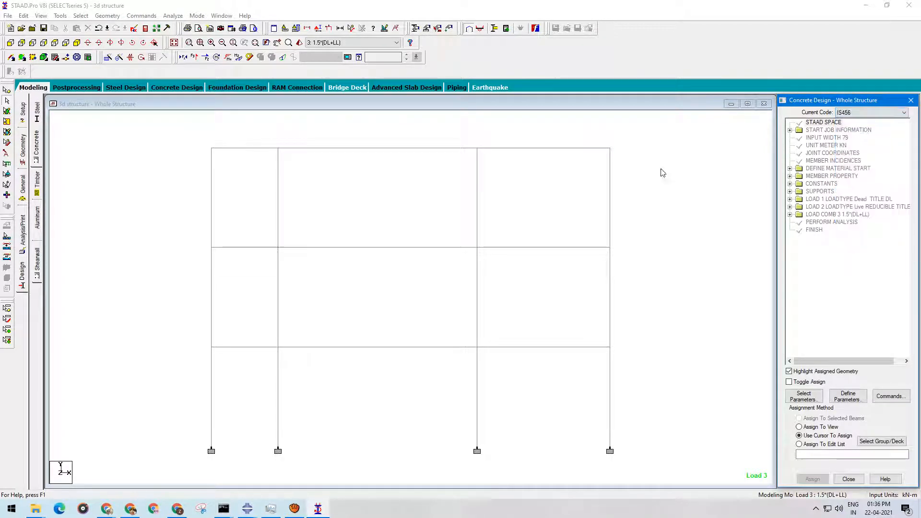
- Select Fc, Fymain and Fysec as the parameters for the IS456 concrete design
left_click(803, 397)
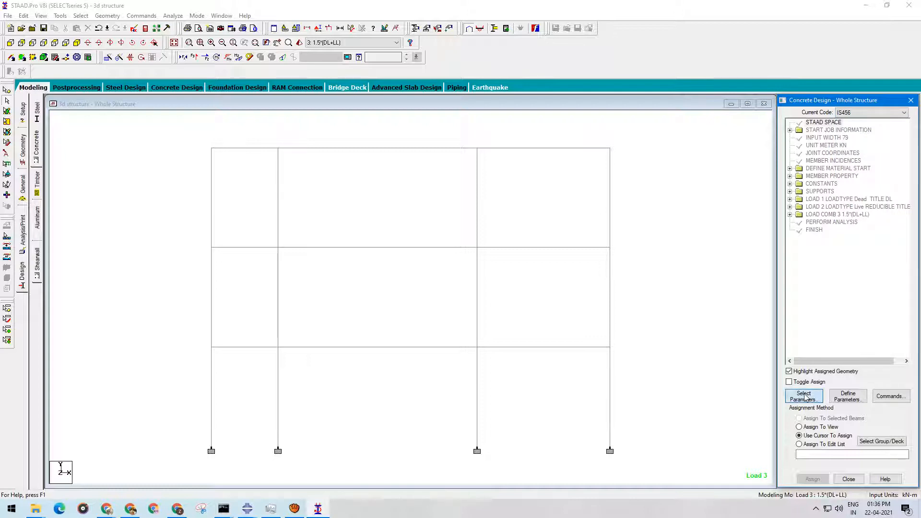
left_click(791, 311)
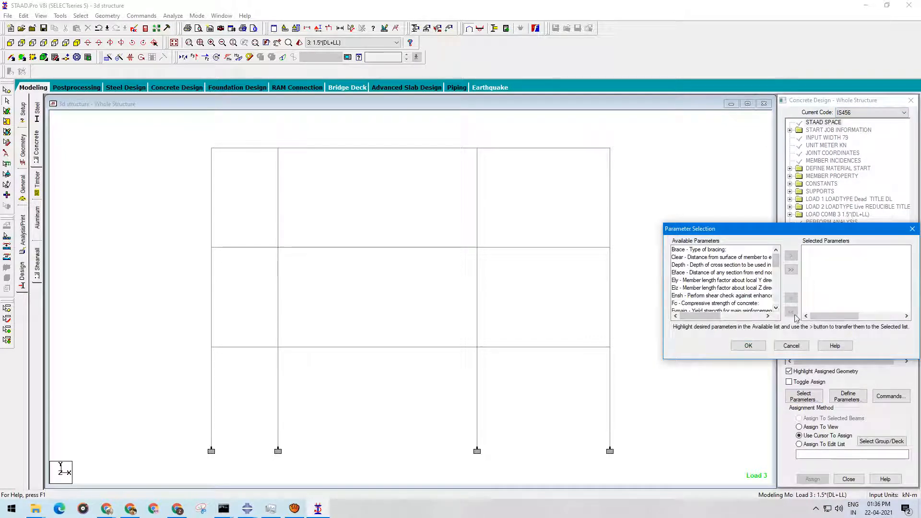
left_click(685, 304)
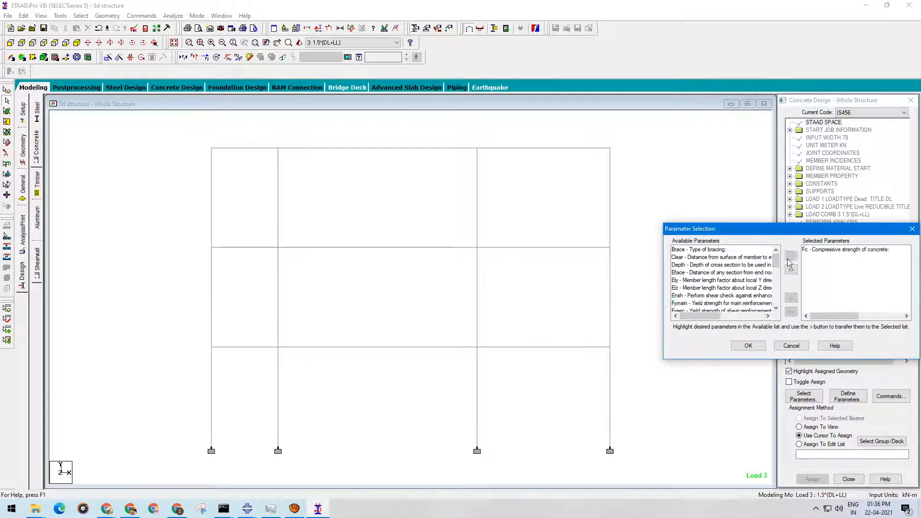
double_click(685, 305)
left_click(696, 303)
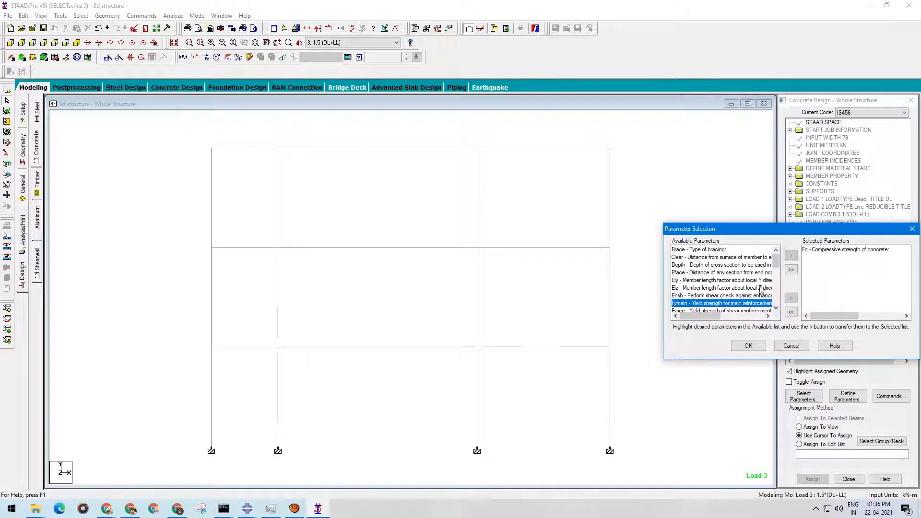
double_click(754, 304)
left_click(690, 305)
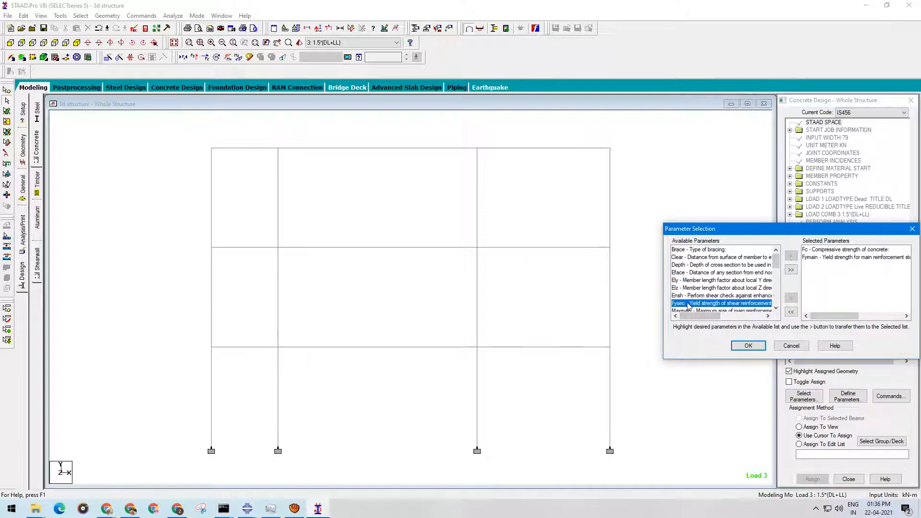
left_click(791, 258)
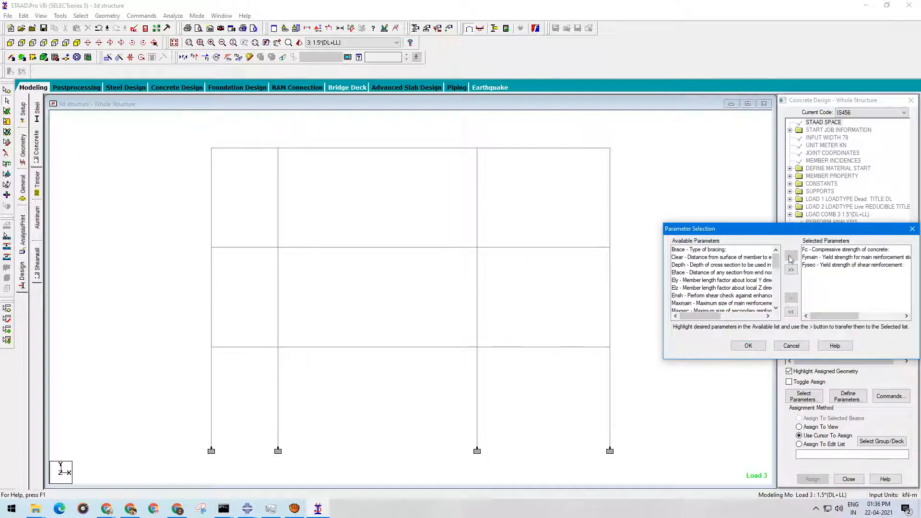
left_click(745, 347)
- Add the design parameters FC 27579.2, FYMAIN 413688 and FYSEC 413688 kN/m2 to the concrete design
left_click(846, 396)
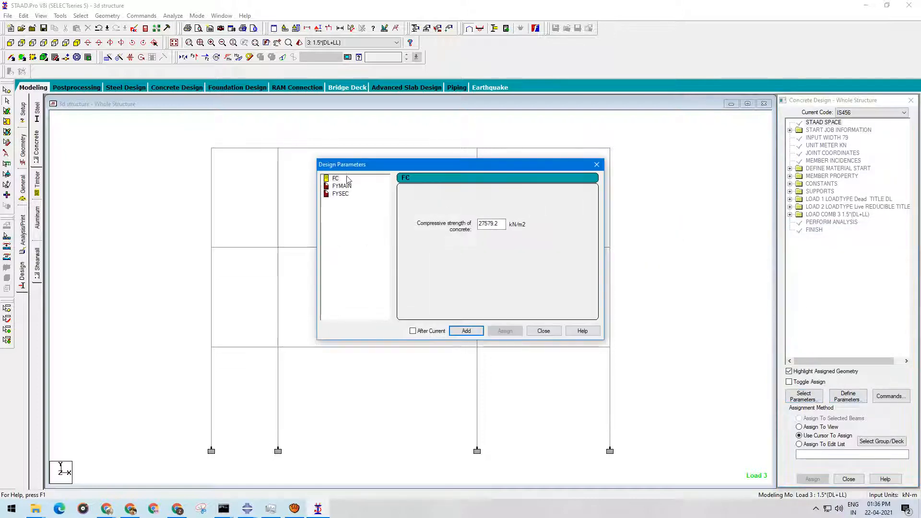
left_click(466, 331)
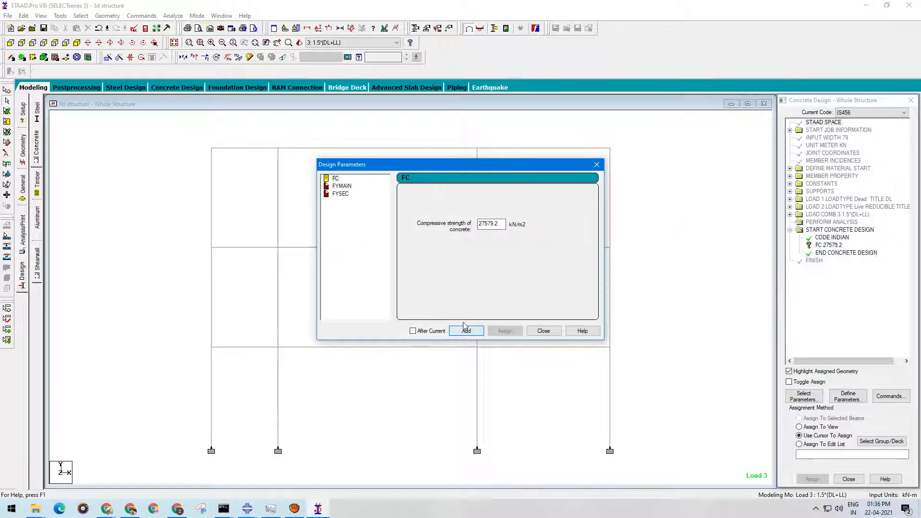
left_click(342, 186)
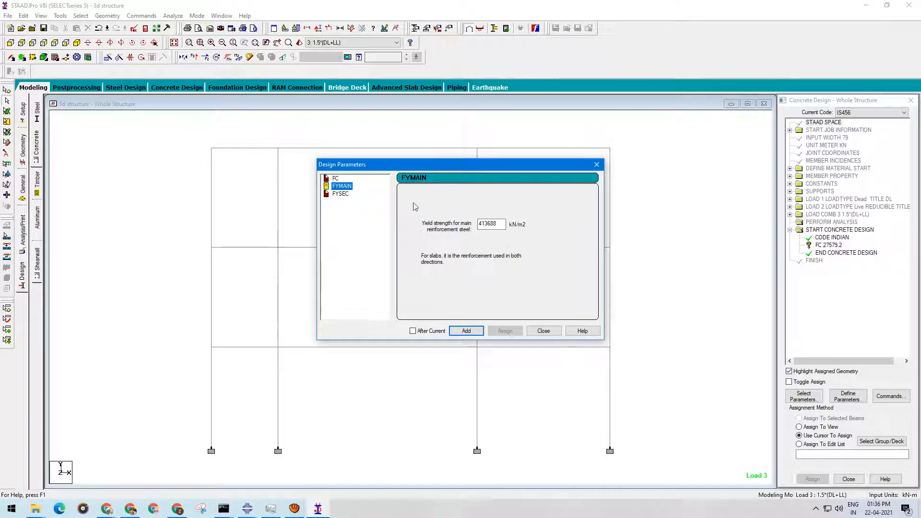
left_click(478, 335)
left_click(340, 194)
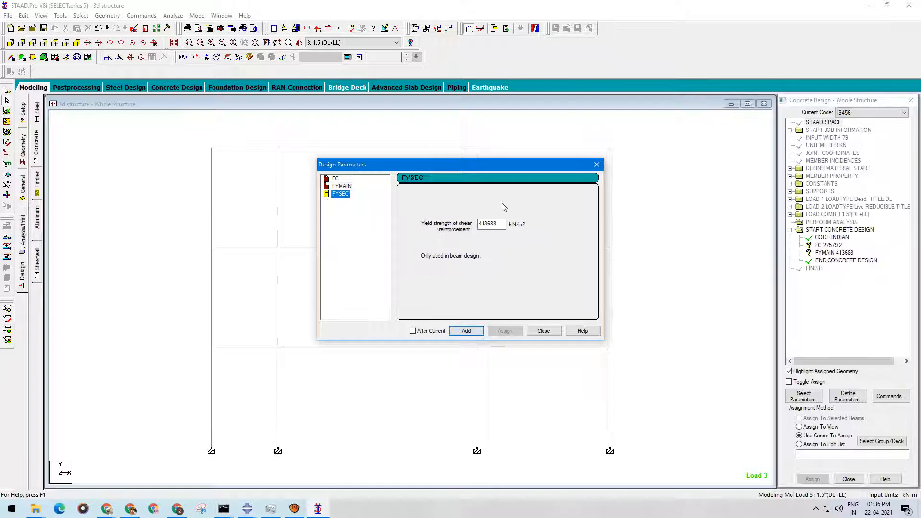
left_click(466, 331)
left_click(543, 331)
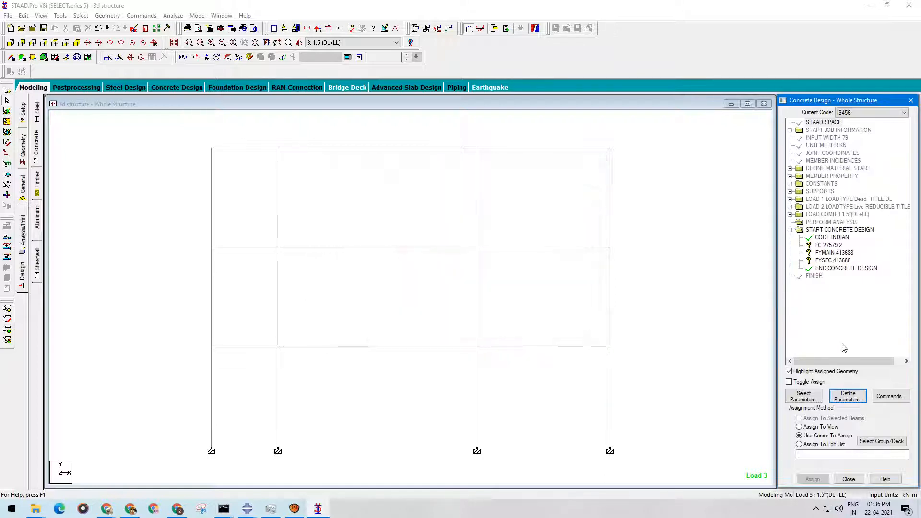
- Add the DESIGN BEAM, DESIGN COLUMN and TAKE OFF commands to the concrete design
left_click(891, 396)
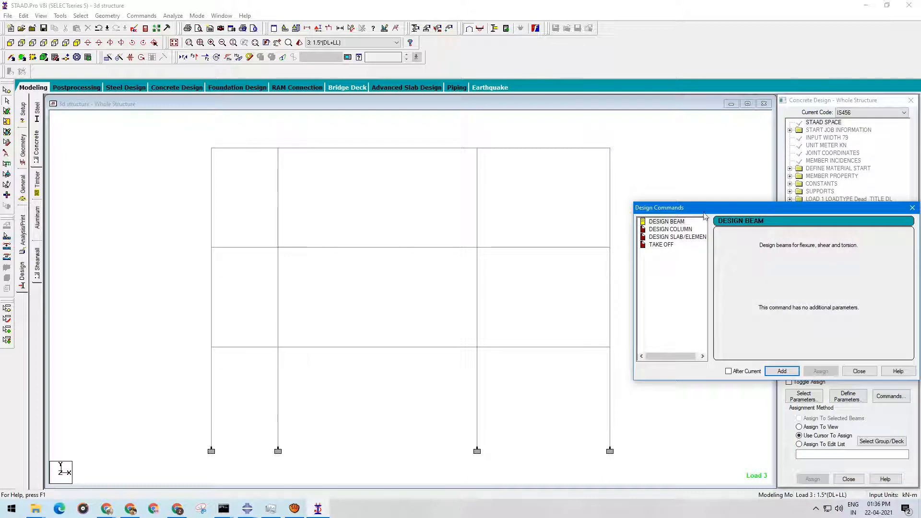
left_click_drag(704, 214, 551, 139)
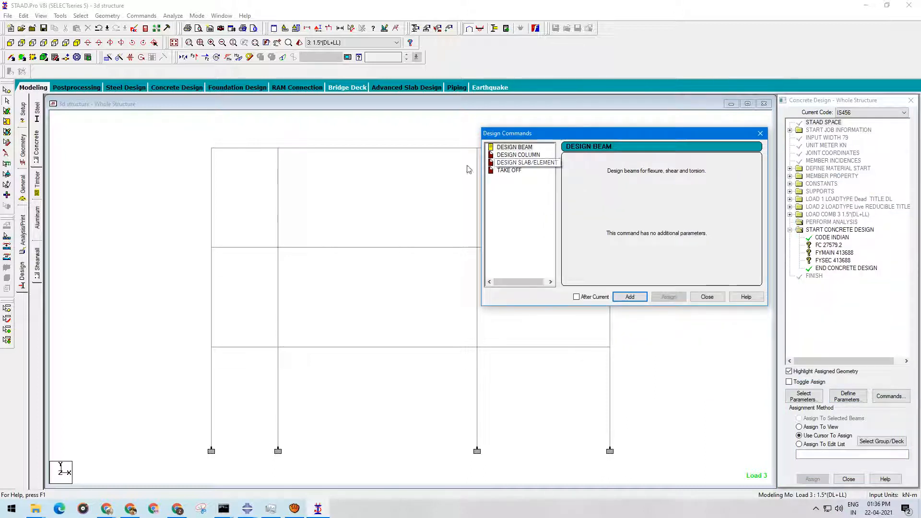
left_click(630, 297)
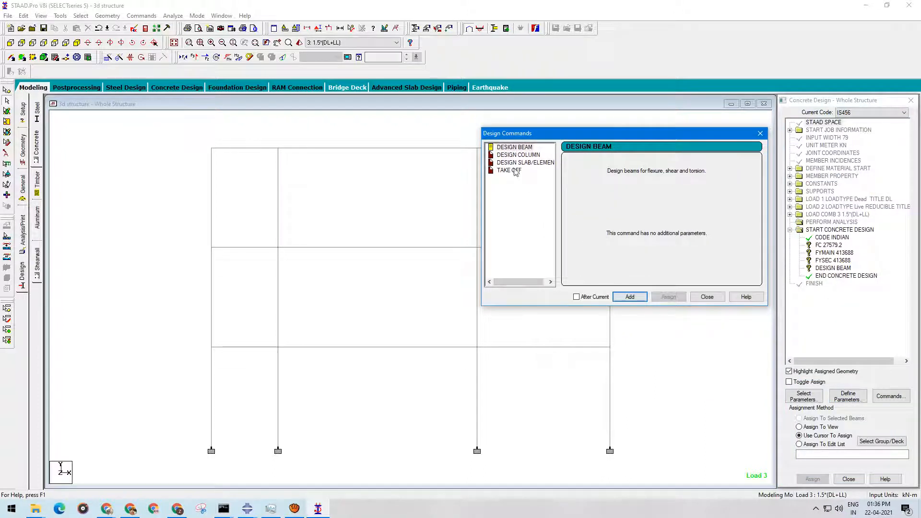
left_click(637, 300)
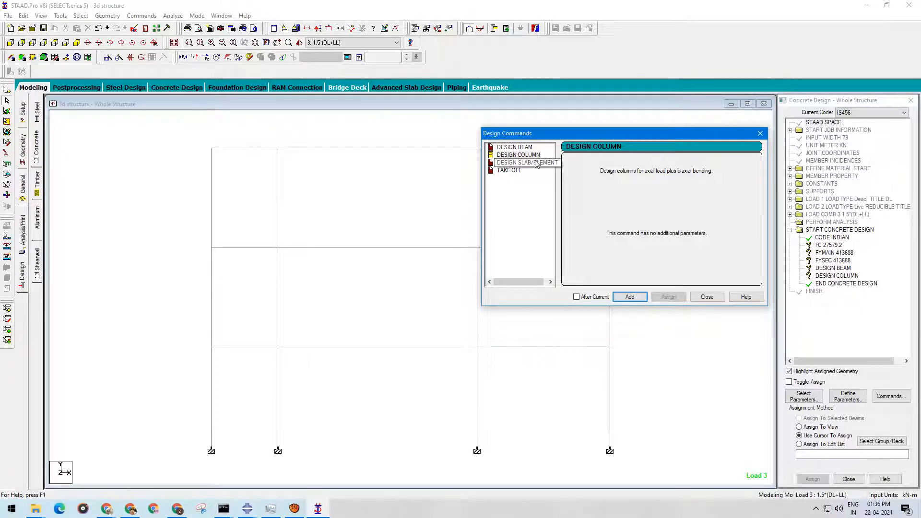
left_click(501, 170)
left_click(630, 296)
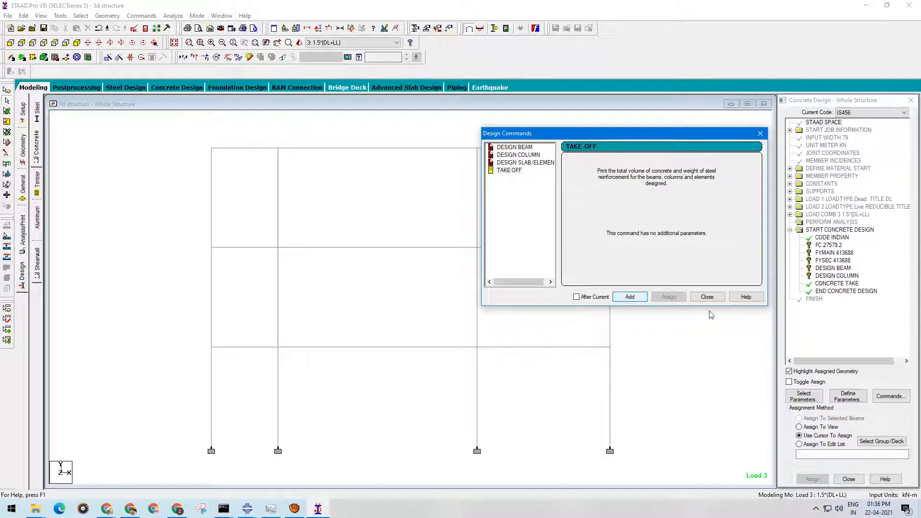
left_click(707, 297)
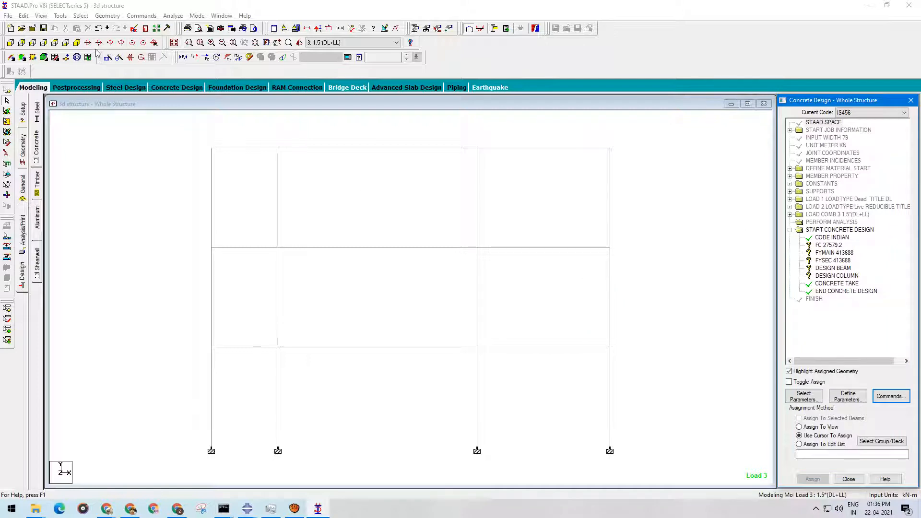
- Show the whole structure in isometric view and assign the FC 27579.2 parameter to all members in view
left_click(77, 42)
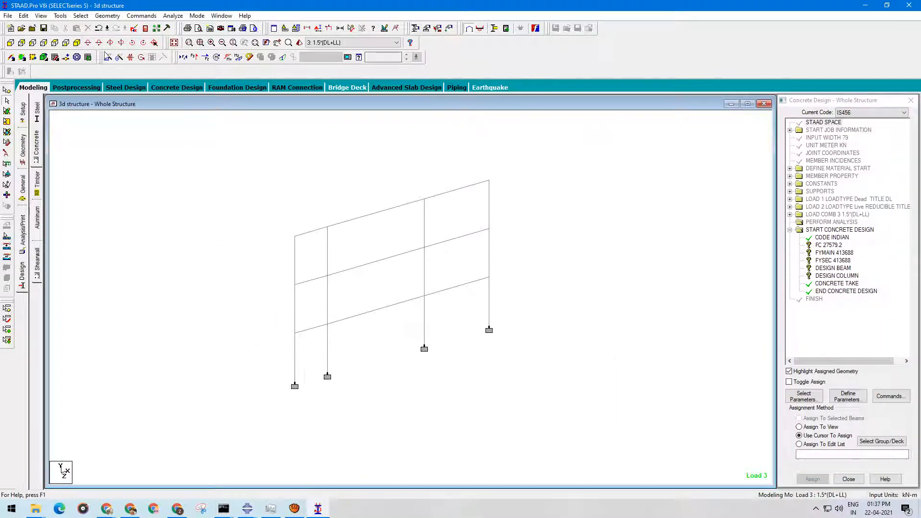
left_click(177, 44)
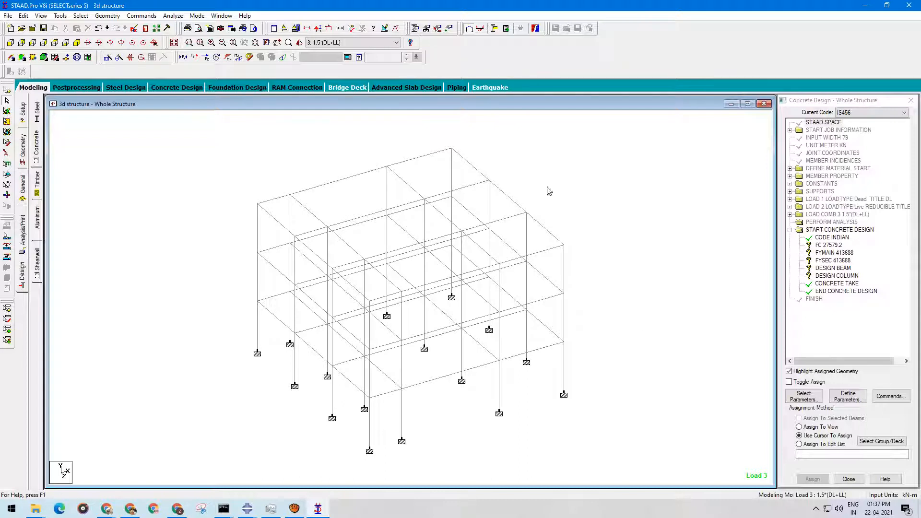
left_click(839, 246)
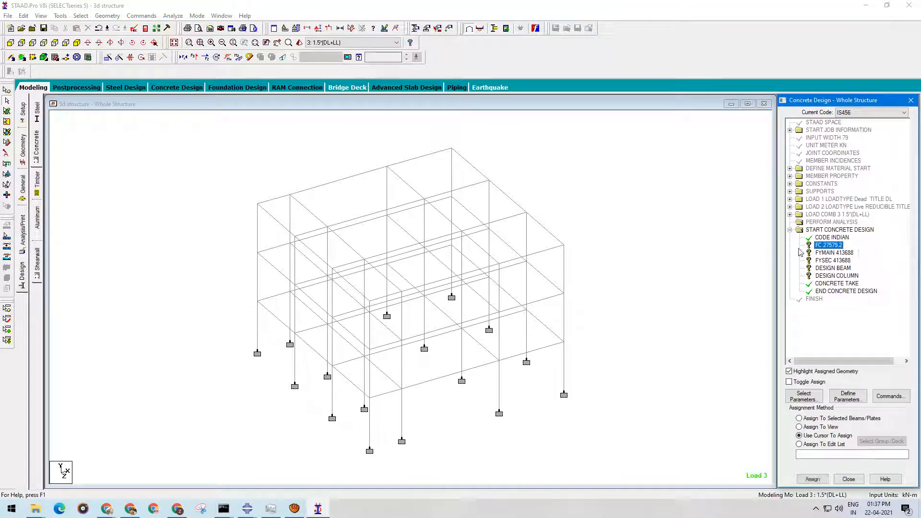
left_click(809, 427)
left_click(813, 479)
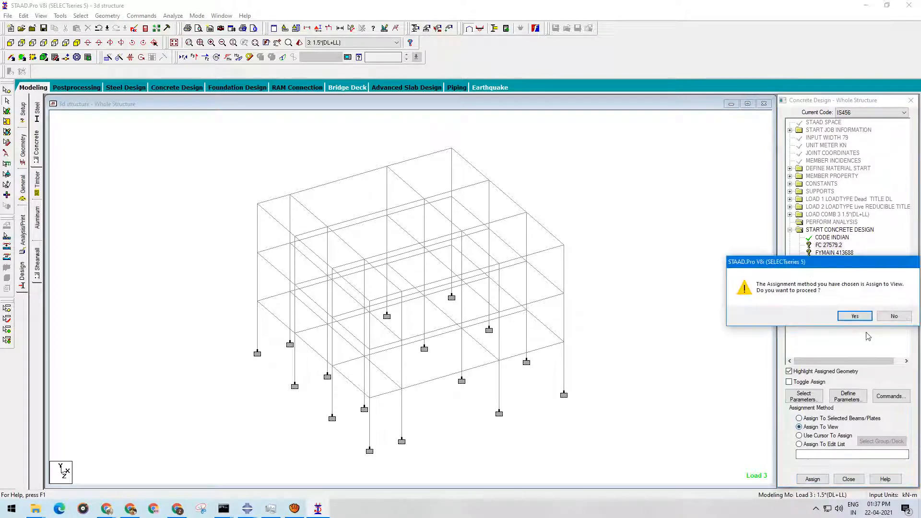
left_click(857, 317)
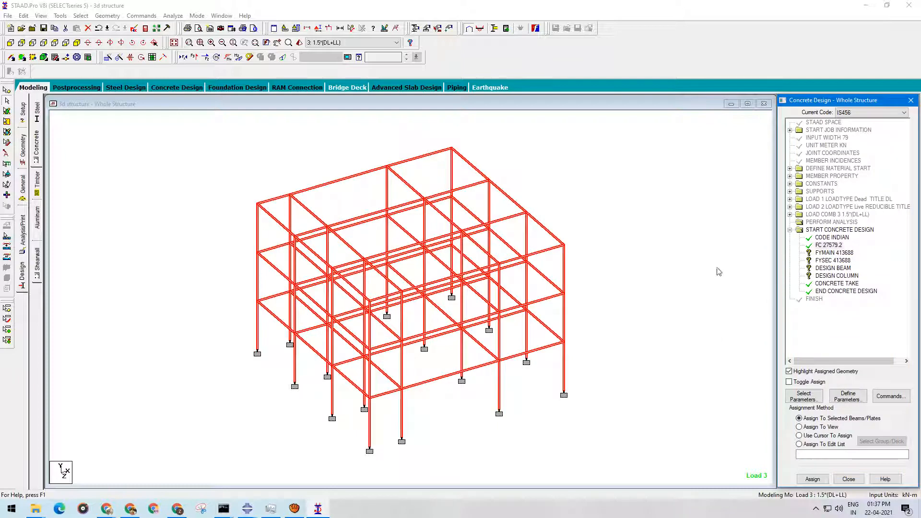
- Assign the FYMAIN 413688 and FYSEC 413688 parameters to all members in view
left_click(837, 253)
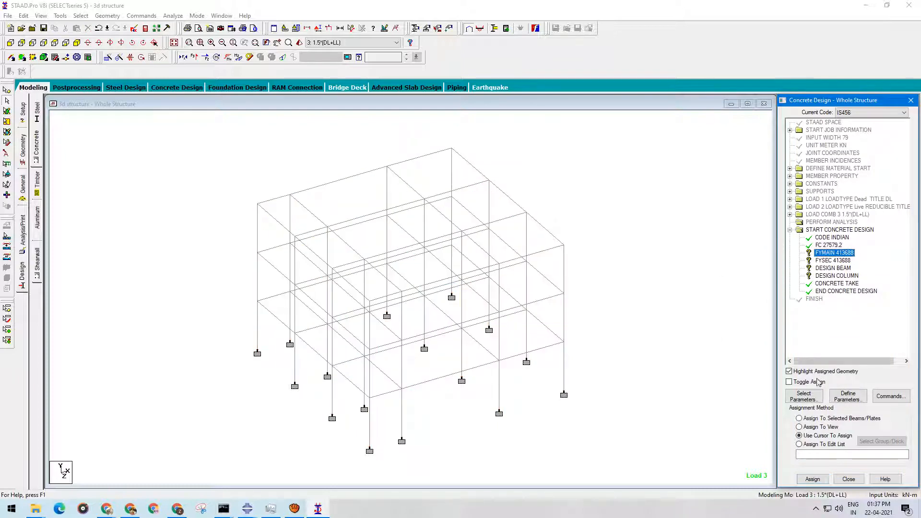
left_click(816, 428)
left_click(812, 479)
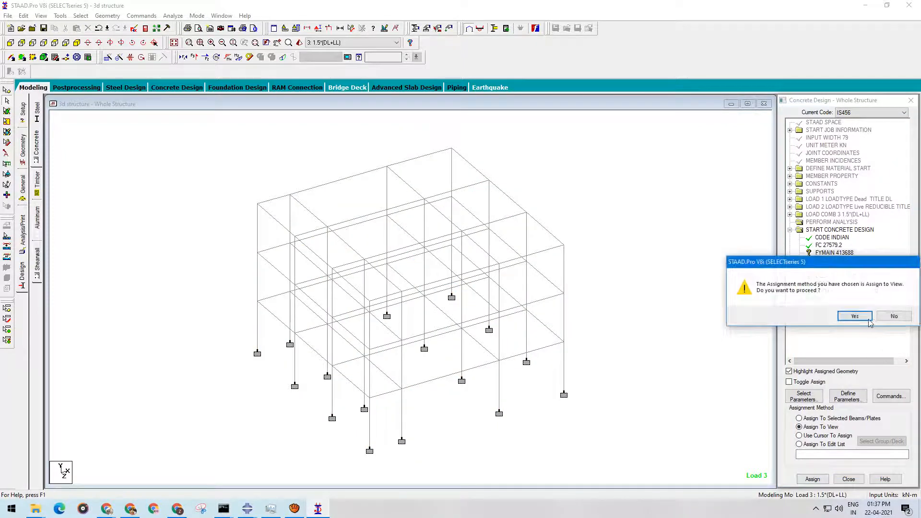
left_click(853, 316)
left_click(833, 261)
left_click(816, 427)
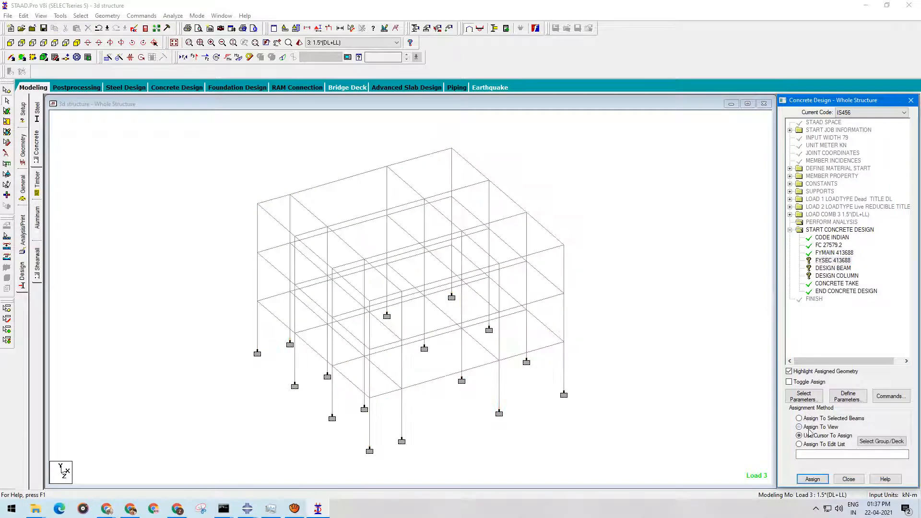
left_click(812, 479)
left_click(854, 315)
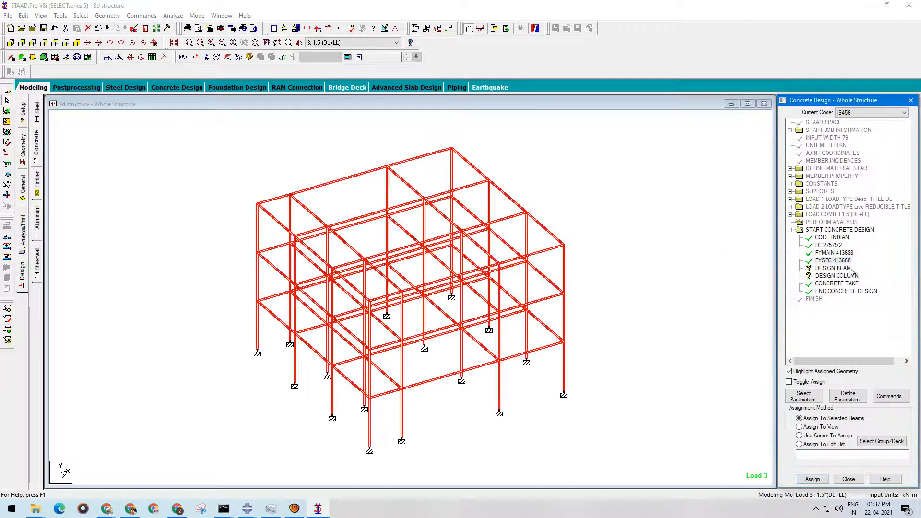
- Assign the DESIGN BEAM command to all beams parallel to X and Z
left_click(833, 267)
left_click(799, 435)
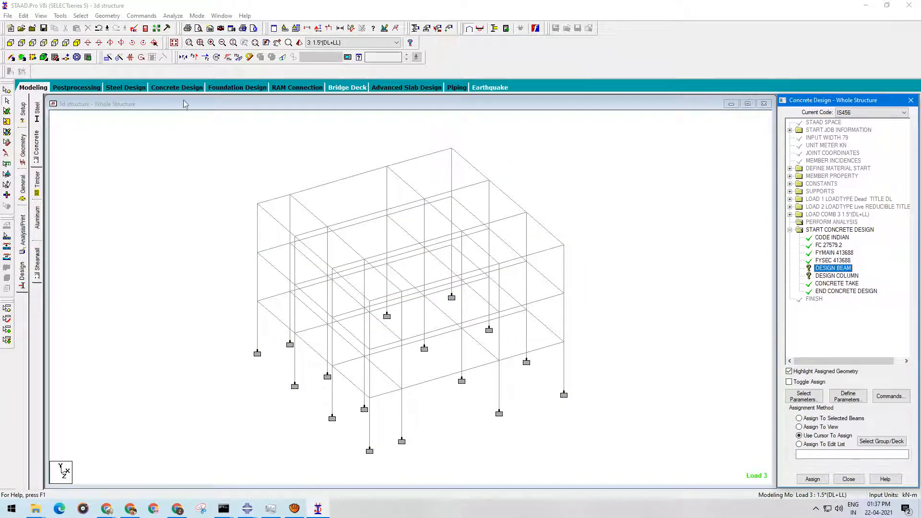
left_click(82, 15)
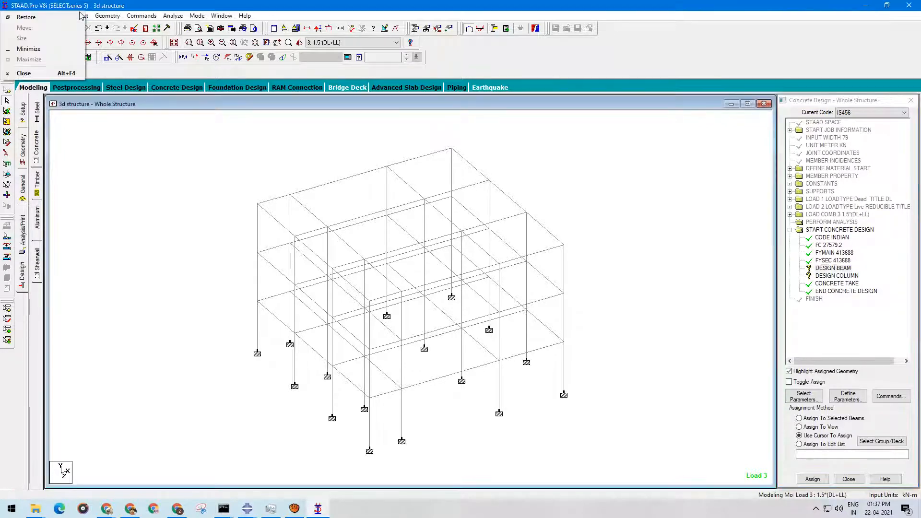
left_click(86, 17)
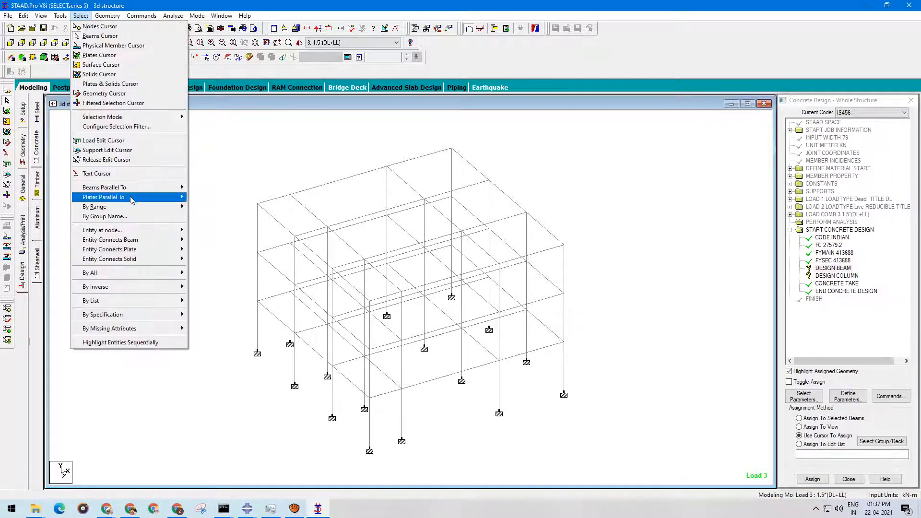
left_click(498, 275)
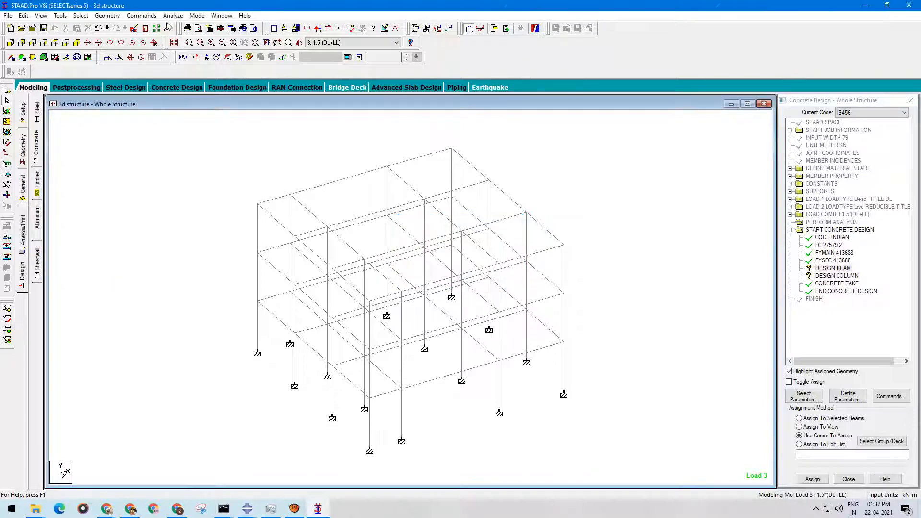
left_click(81, 15)
mouse_move(116, 191)
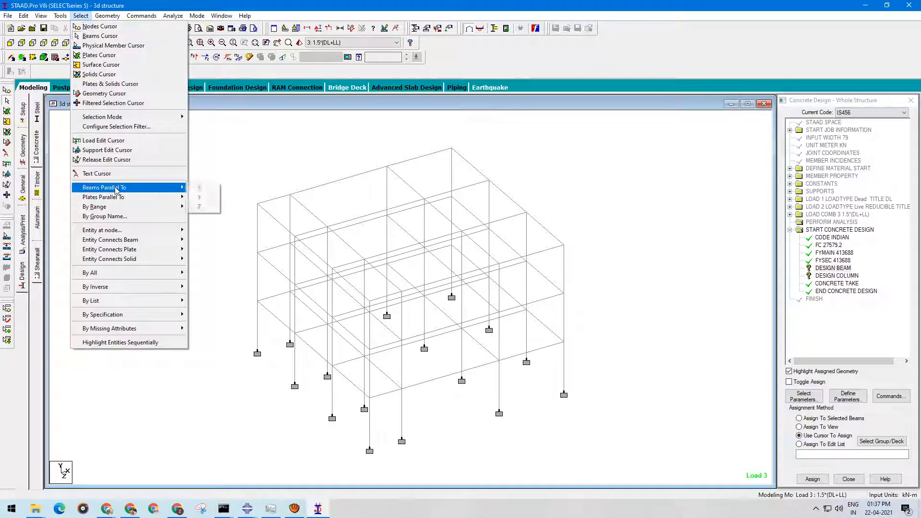
left_click(207, 190)
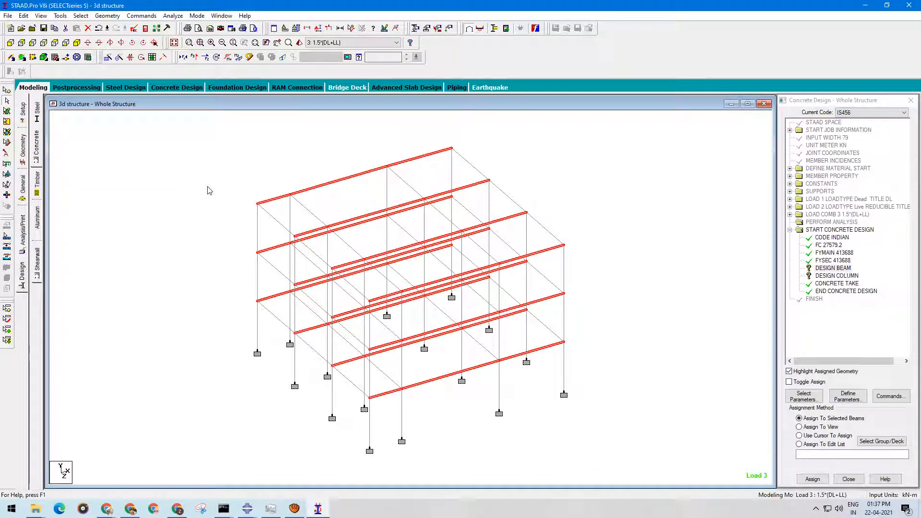
left_click(81, 16)
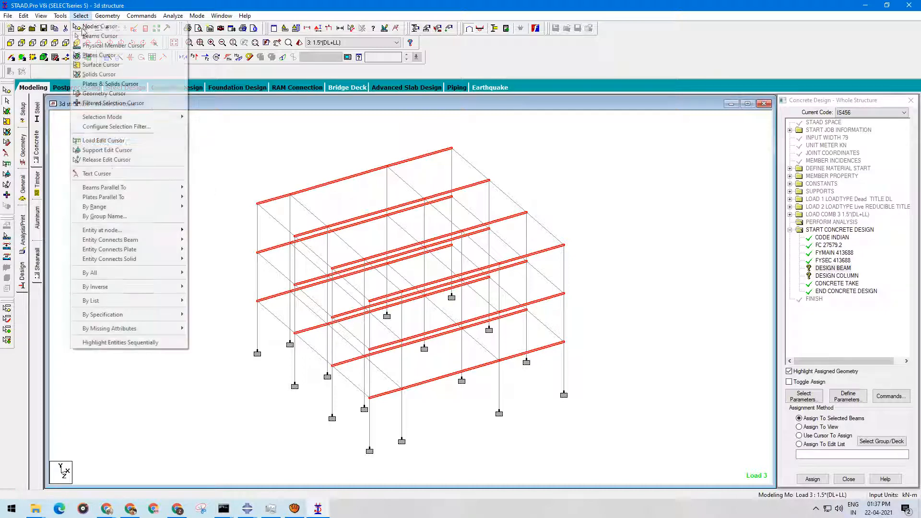
mouse_move(168, 188)
left_click(205, 205)
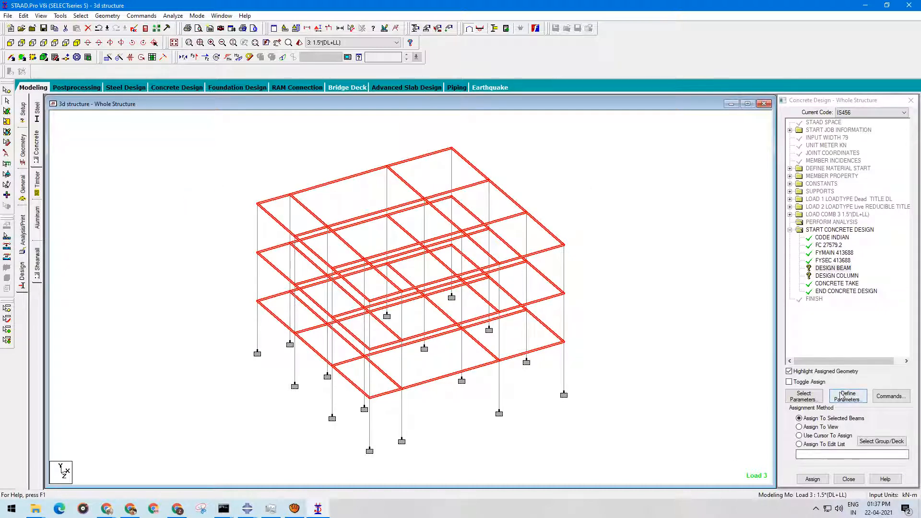
left_click(810, 479)
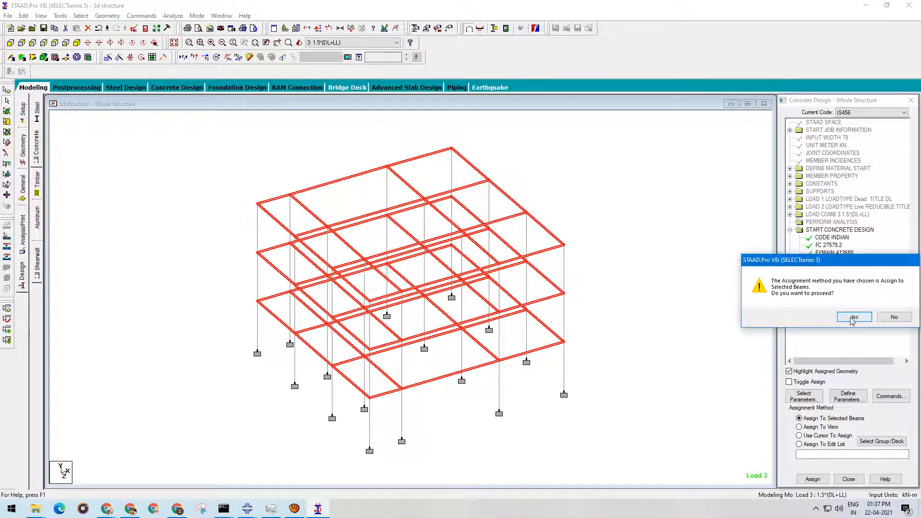
left_click(854, 318)
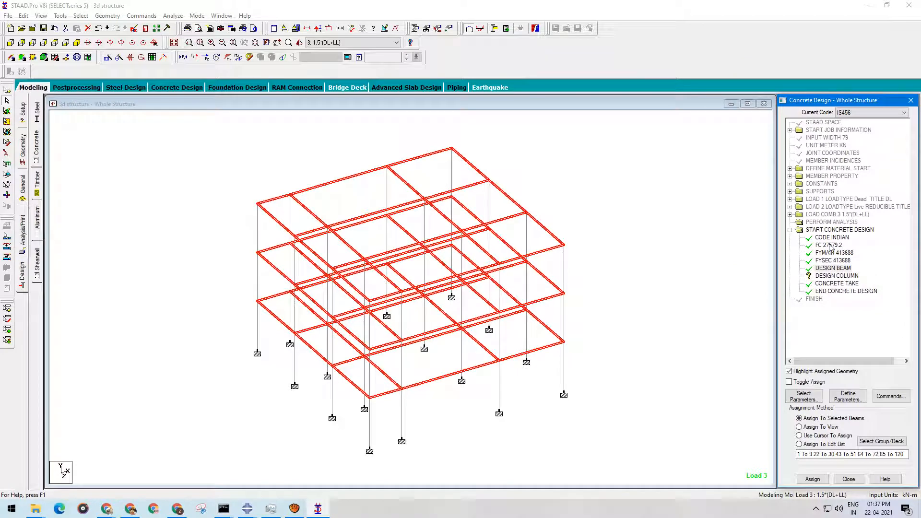
- Assign the DESIGN COLUMN command to all members parallel to Y
left_click(847, 276)
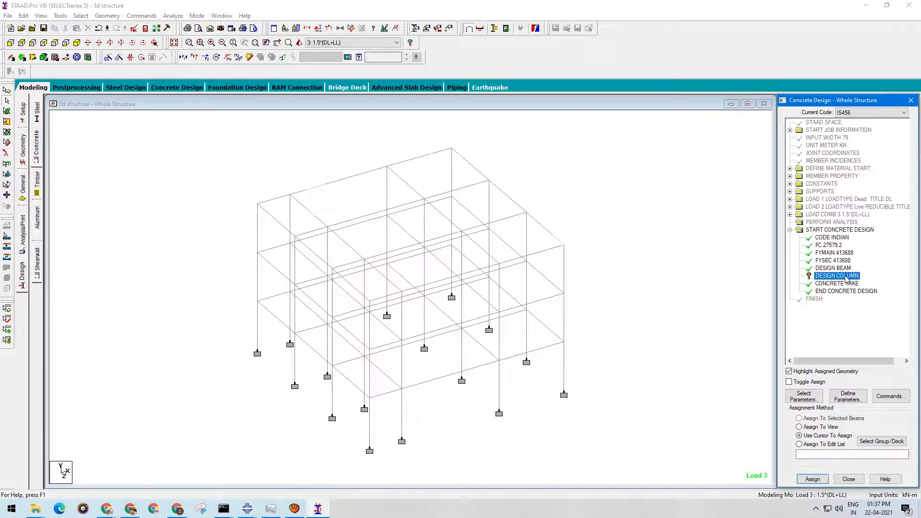
left_click(88, 18)
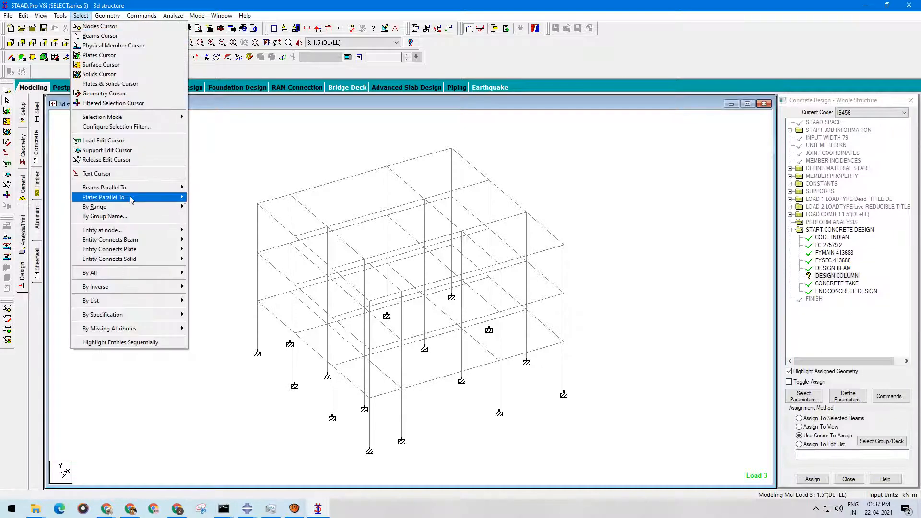
mouse_move(132, 189)
left_click(195, 197)
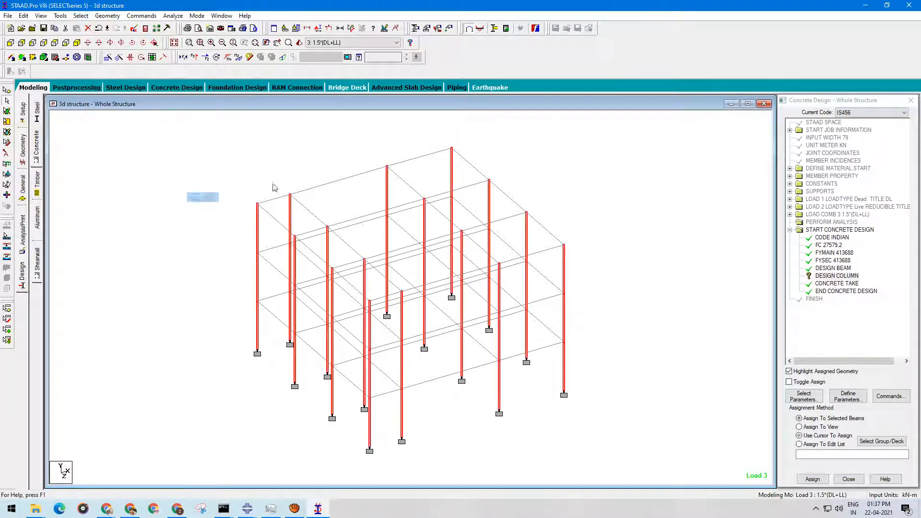
left_click(813, 479)
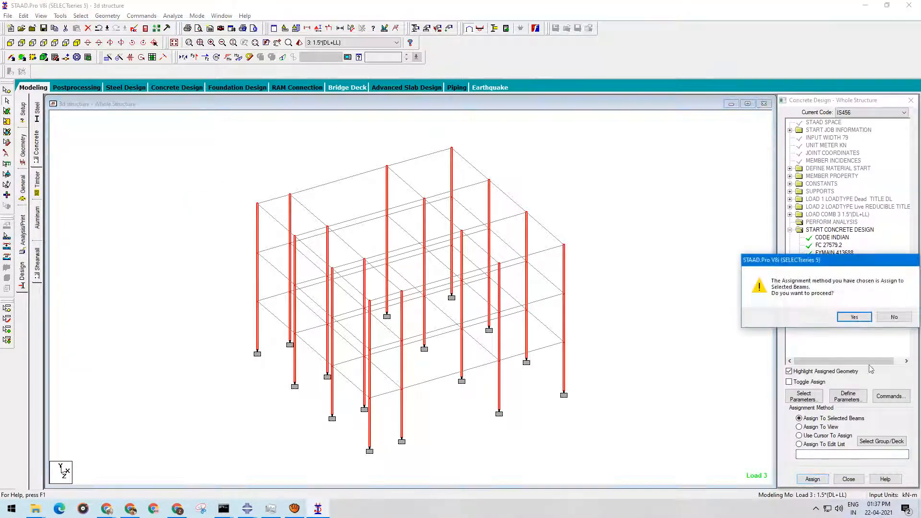
left_click(856, 319)
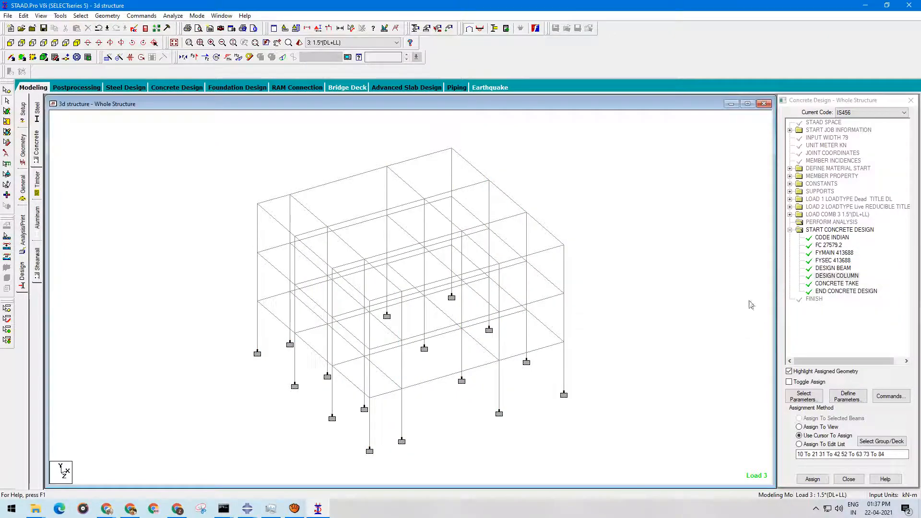
- Save the modified structure, run the analysis with the concrete design and stay in modeling mode
left_click(172, 16)
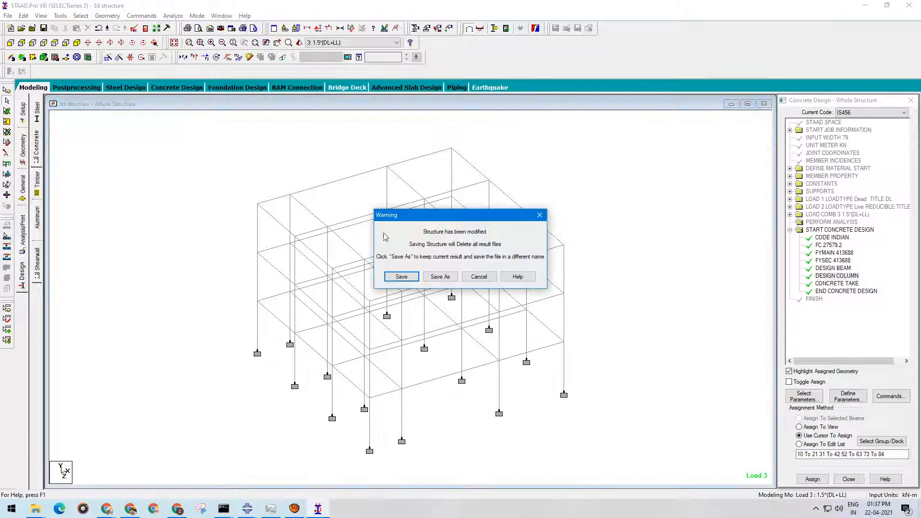
left_click(401, 277)
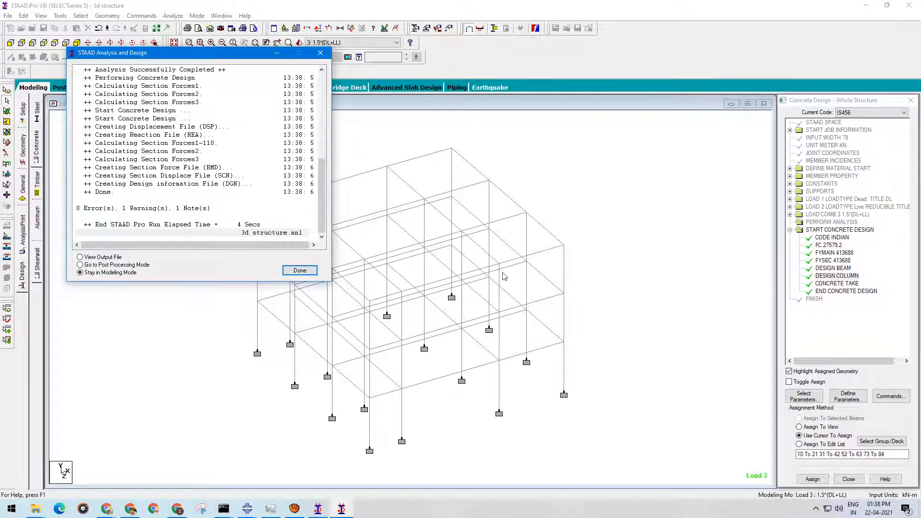
left_click(299, 270)
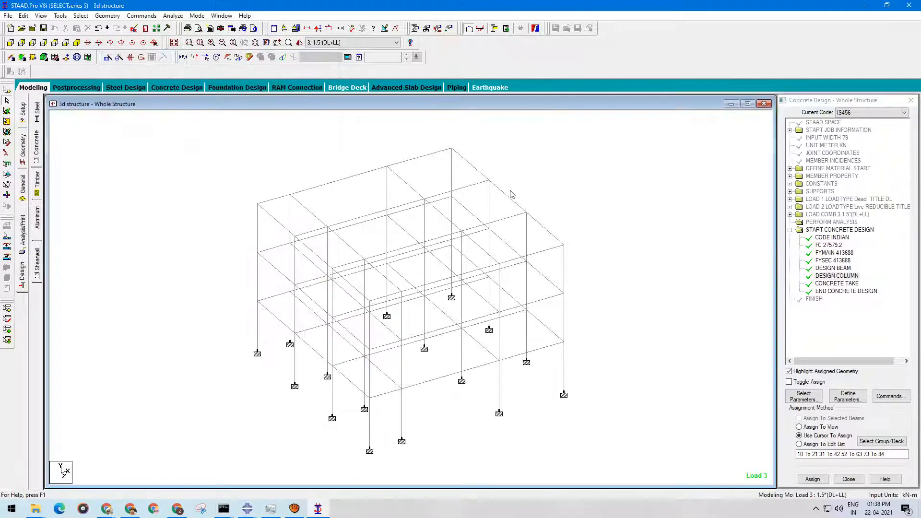
- Examine the concrete design results of ground-storey column 75 on the front face
left_click(499, 391)
double_click(499, 391)
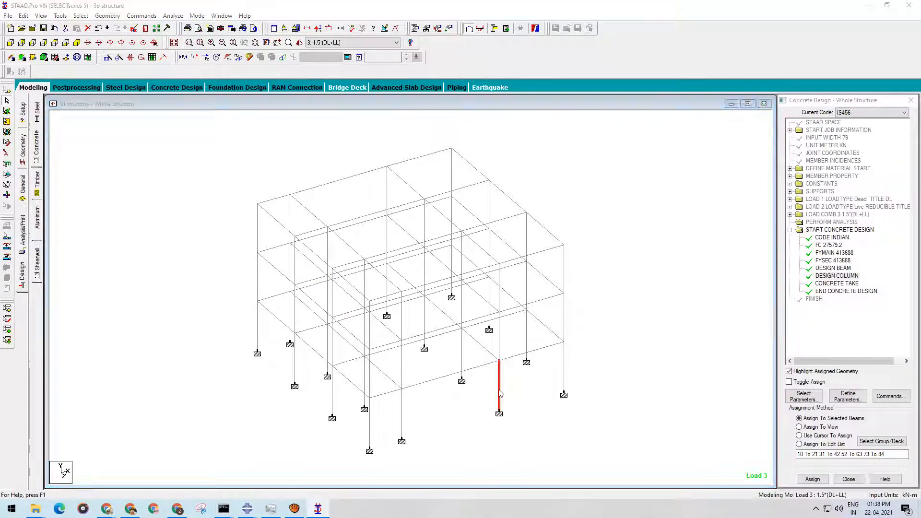
left_click(520, 158)
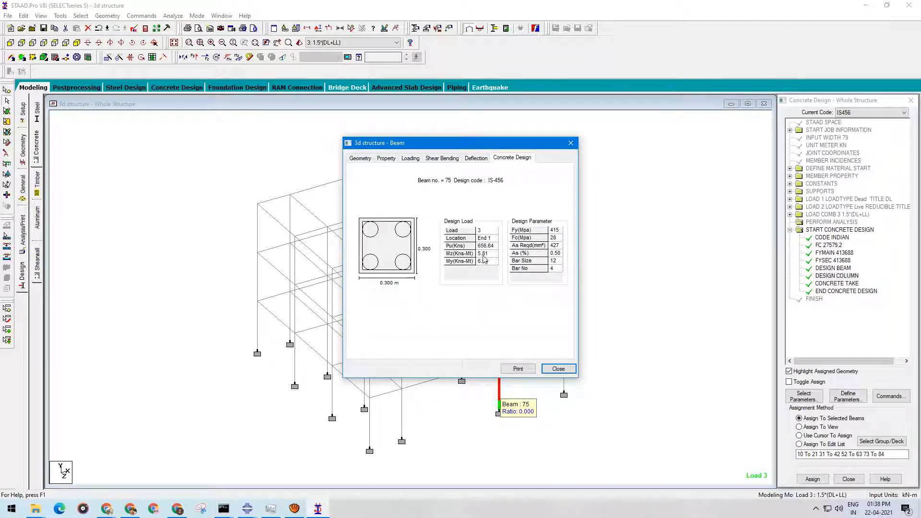
- Examine the concrete design results of interior ground-storey column 33
left_click(571, 143)
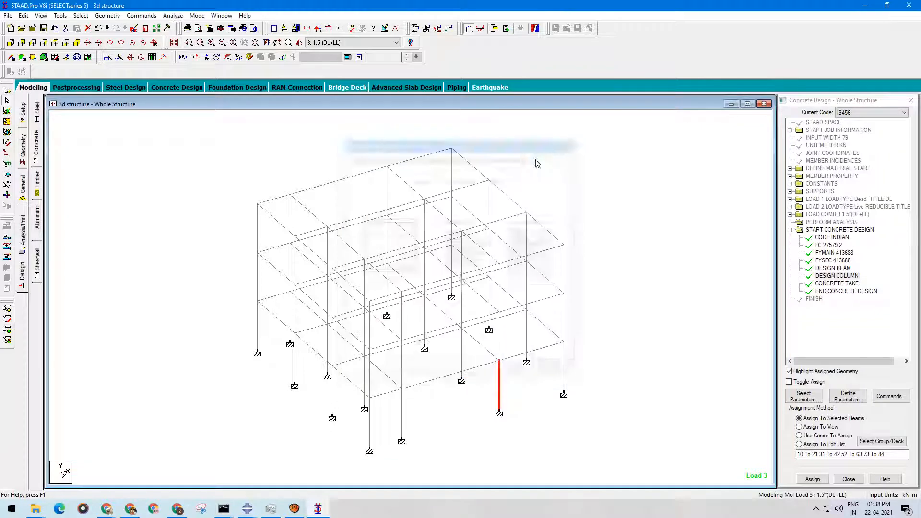
double_click(425, 322)
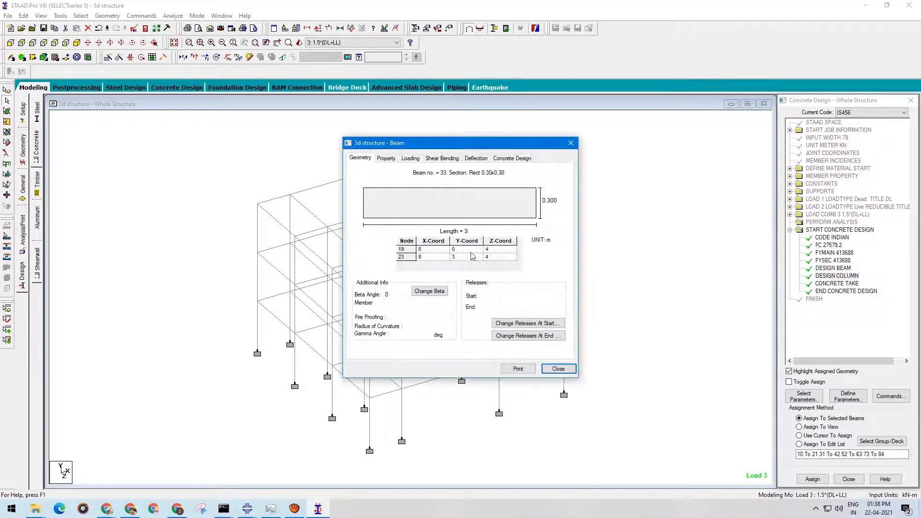
left_click(525, 159)
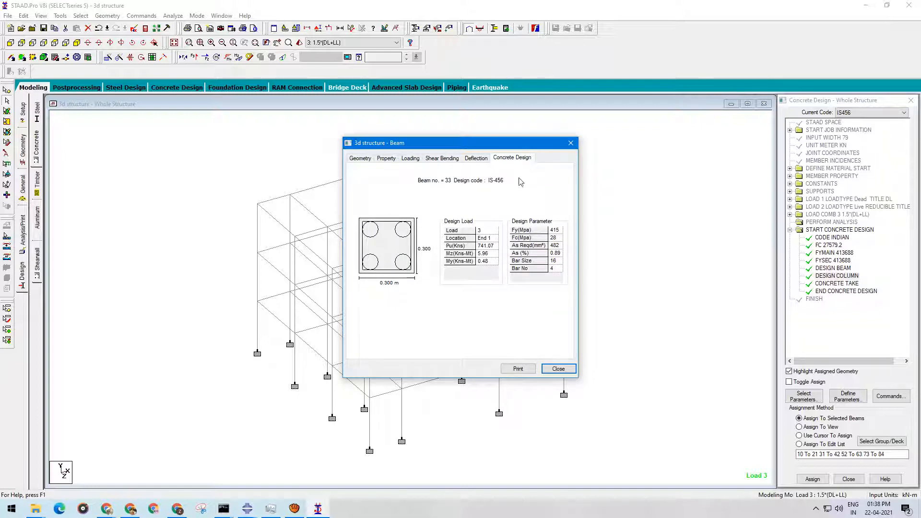
left_click(571, 143)
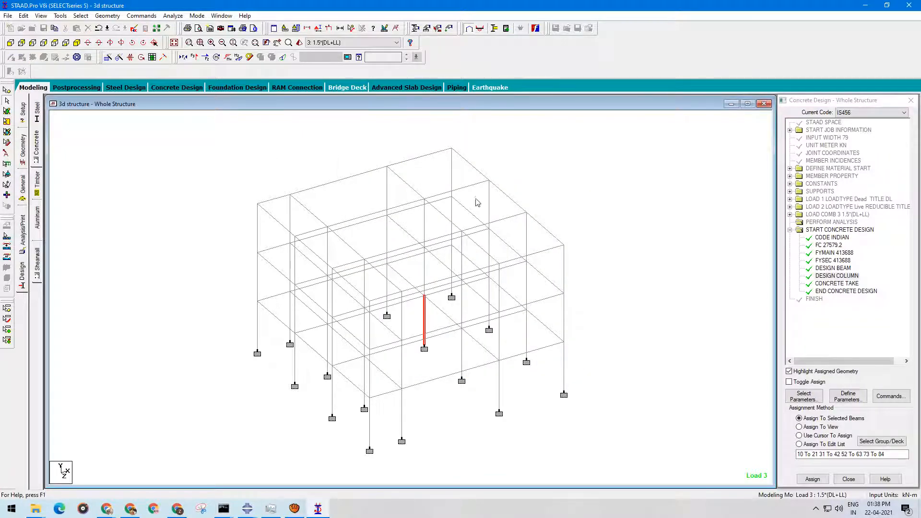
- Open the analysis output file at its concrete design results and review the first beams' required and provided reinforcement
left_click(146, 30)
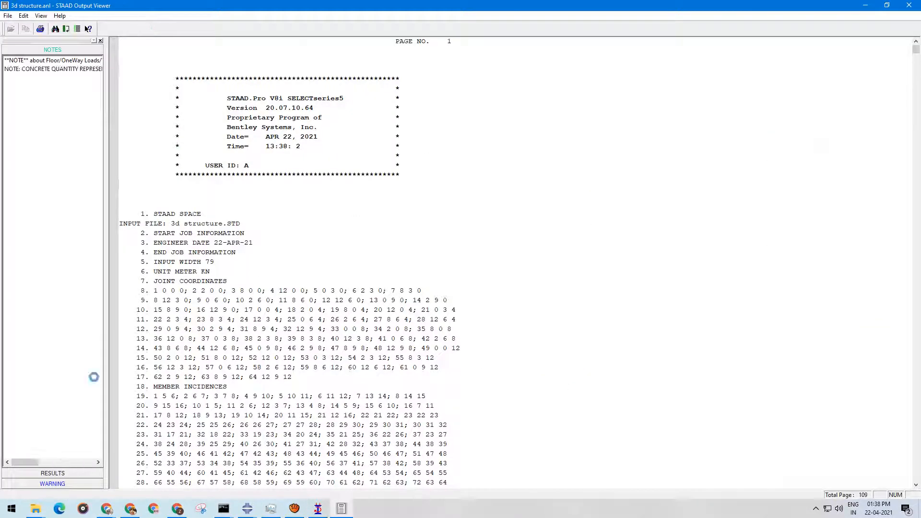
left_click(57, 474)
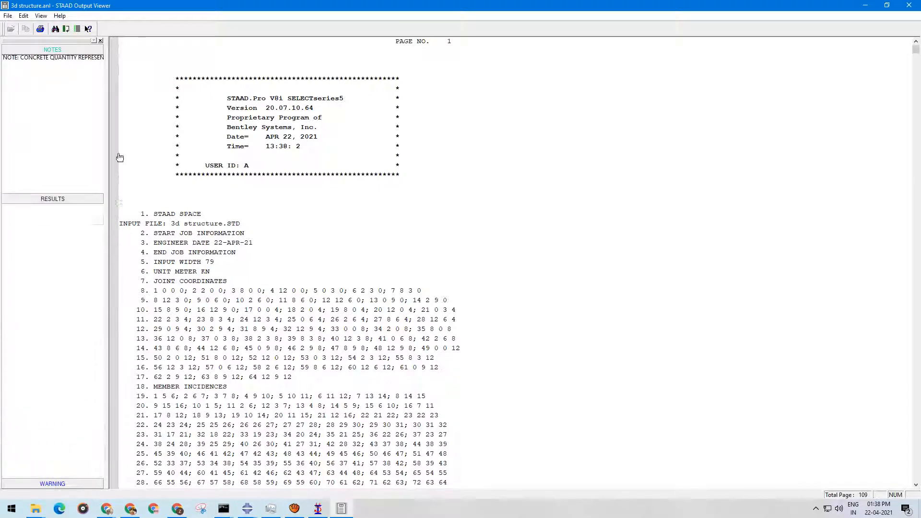
left_click(50, 72)
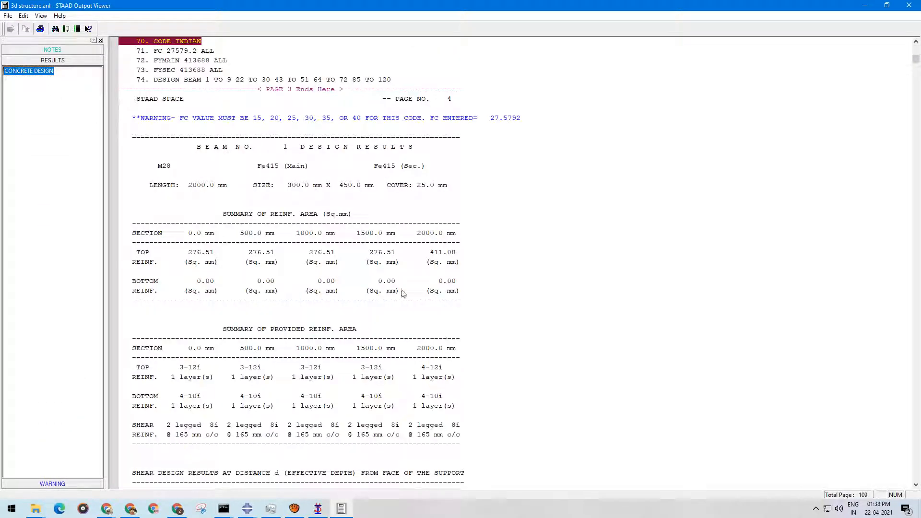
scroll(606, 273, "down", 15)
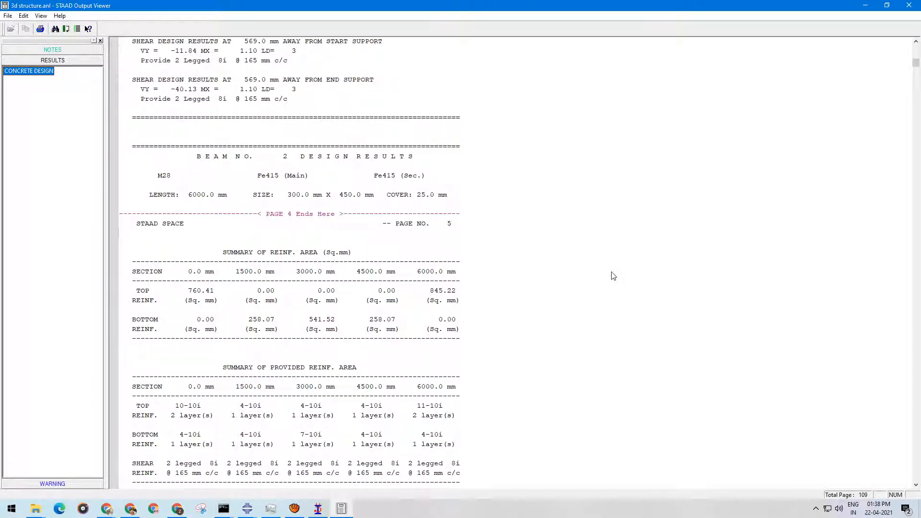
scroll(612, 275, "down", 20)
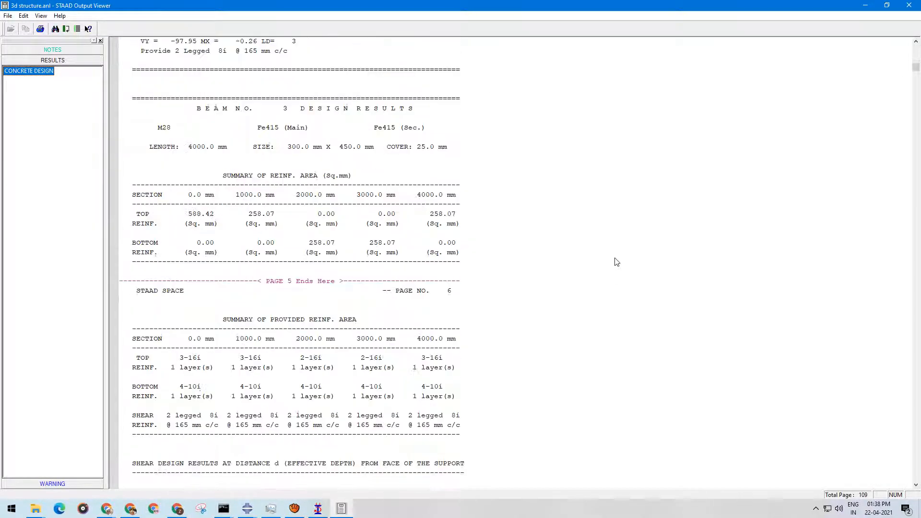
scroll(664, 214, "down", 3)
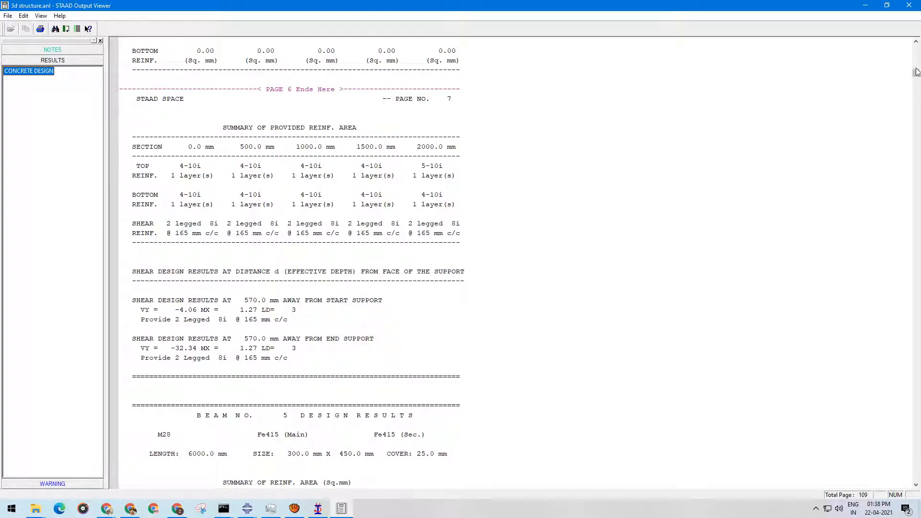
- Review the design results of columns 40, 41, 42 and 52 in the output file, and close the output viewer
left_click_drag(916, 72, 917, 413)
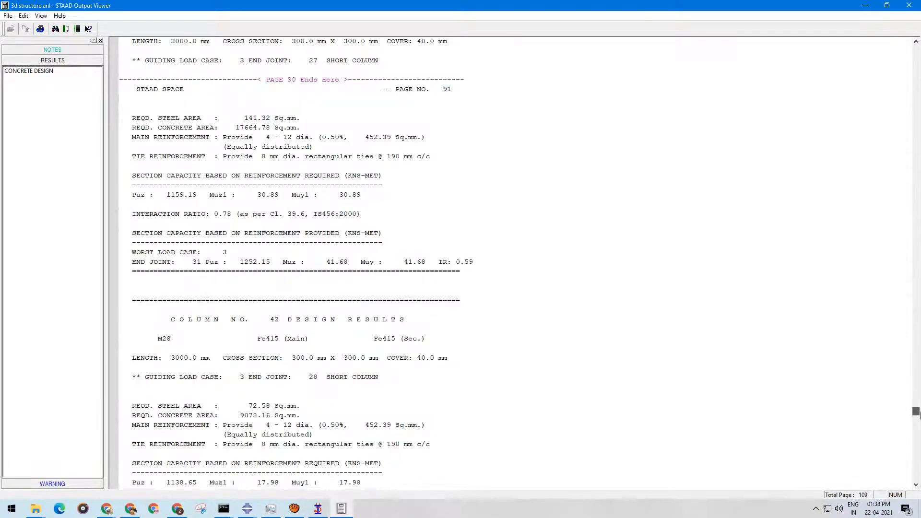
scroll(391, 294, "up", 12)
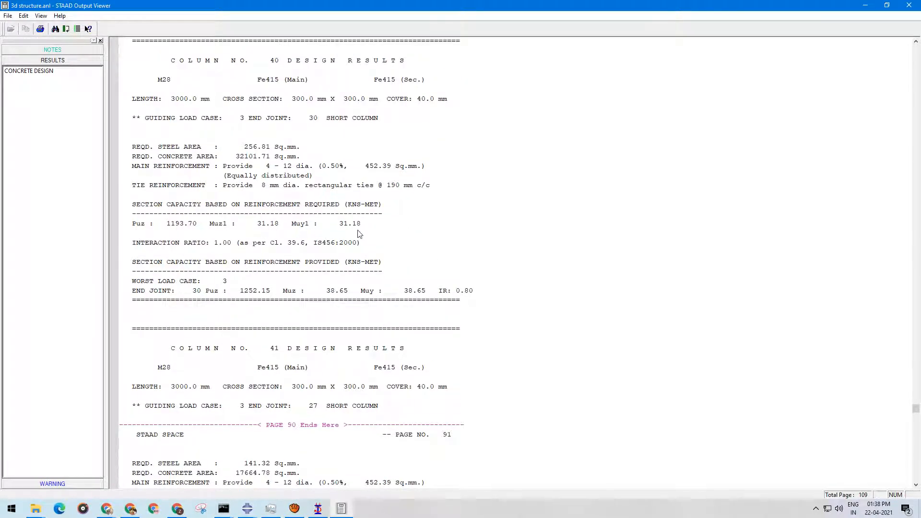
scroll(320, 295, "down", 8)
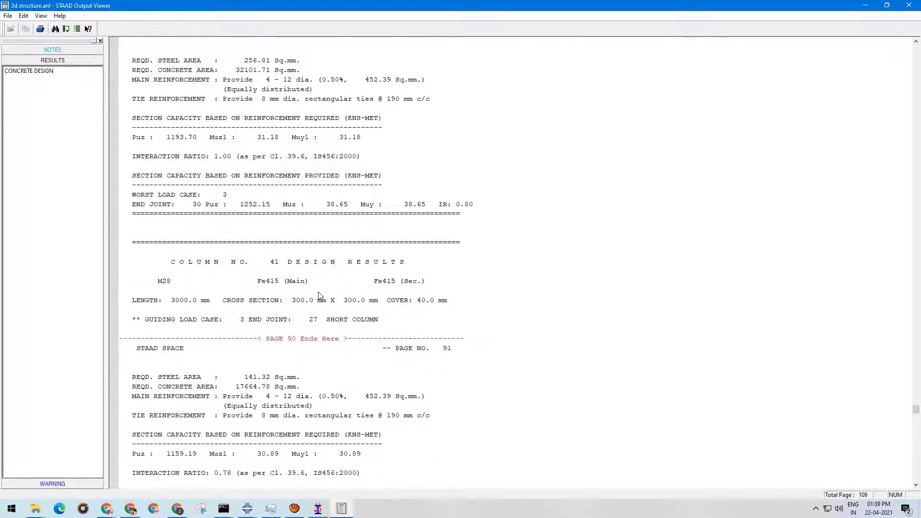
scroll(389, 254, "up", 11)
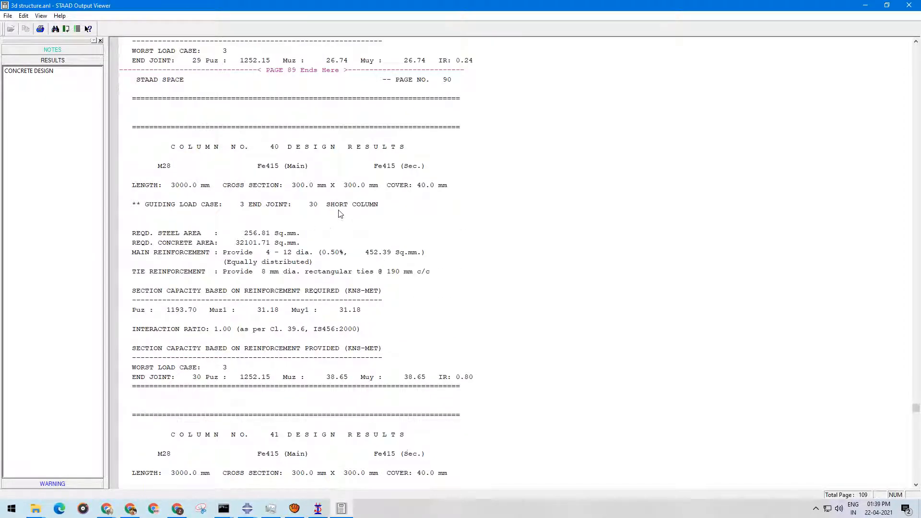
scroll(580, 259, "up", 13)
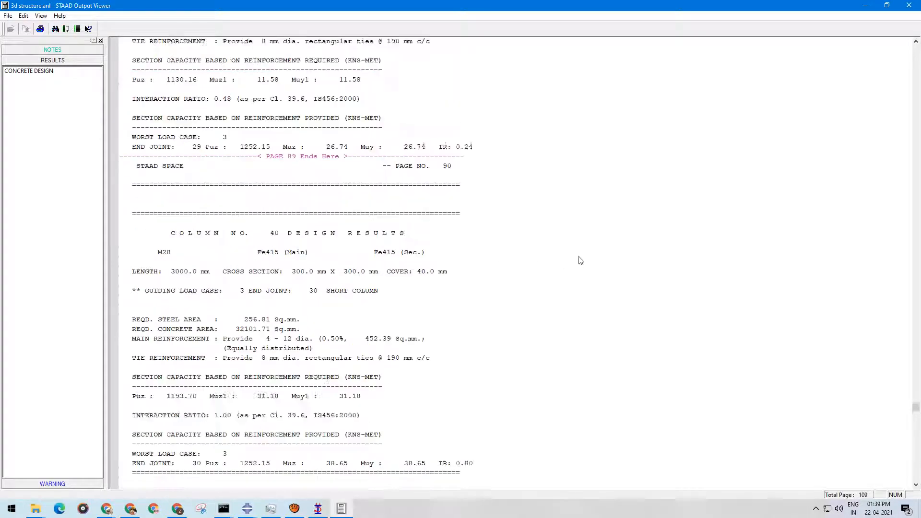
scroll(623, 280, "down", 20)
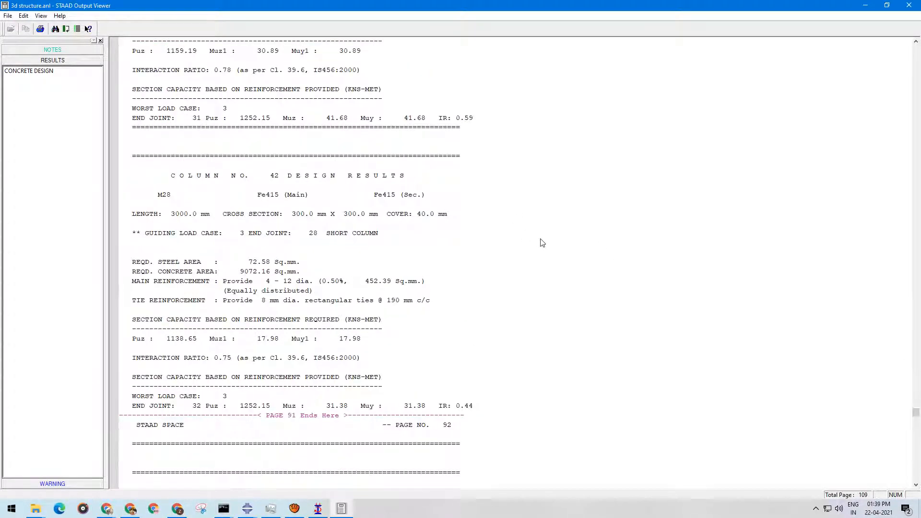
scroll(541, 243, "down", 5)
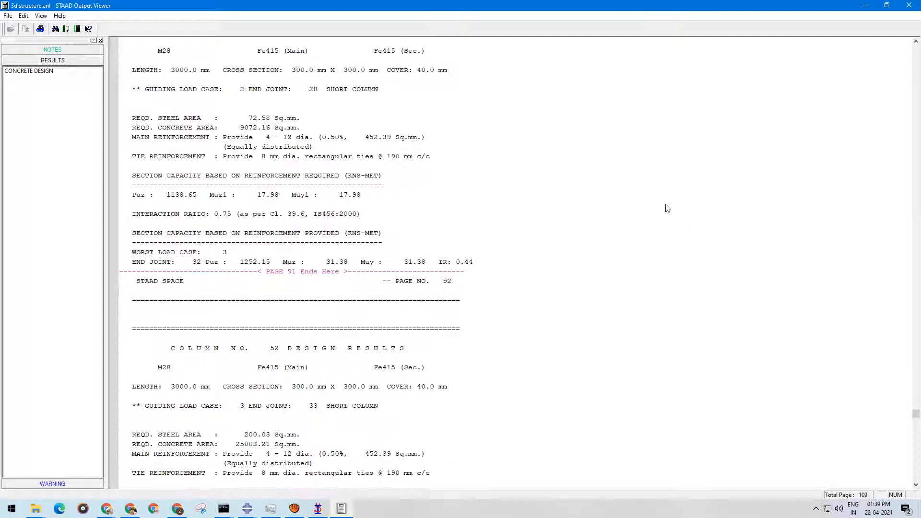
scroll(674, 207, "down", 3)
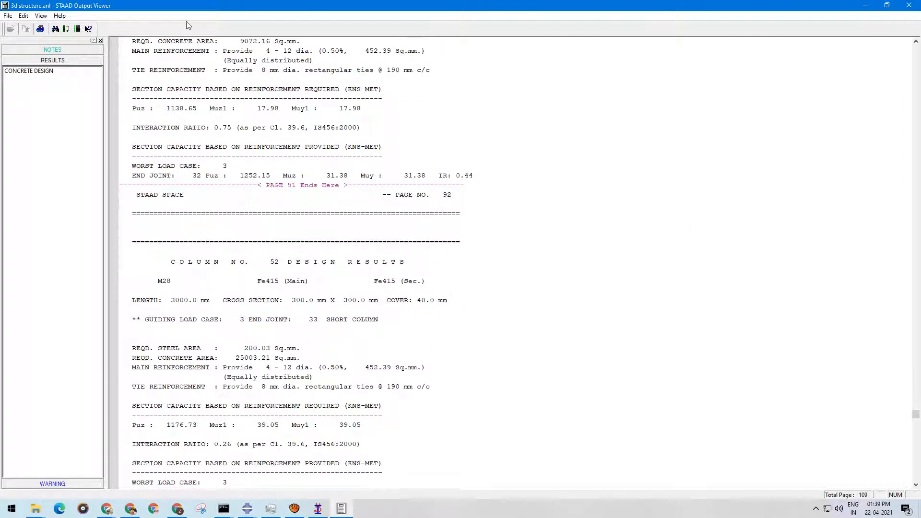
left_click(909, 5)
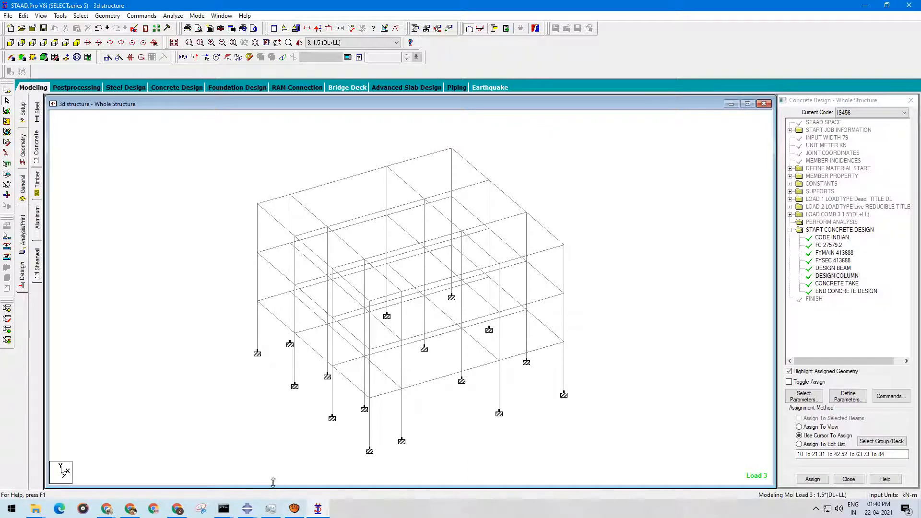
mouse_move(138, 507)
left_click(295, 460)
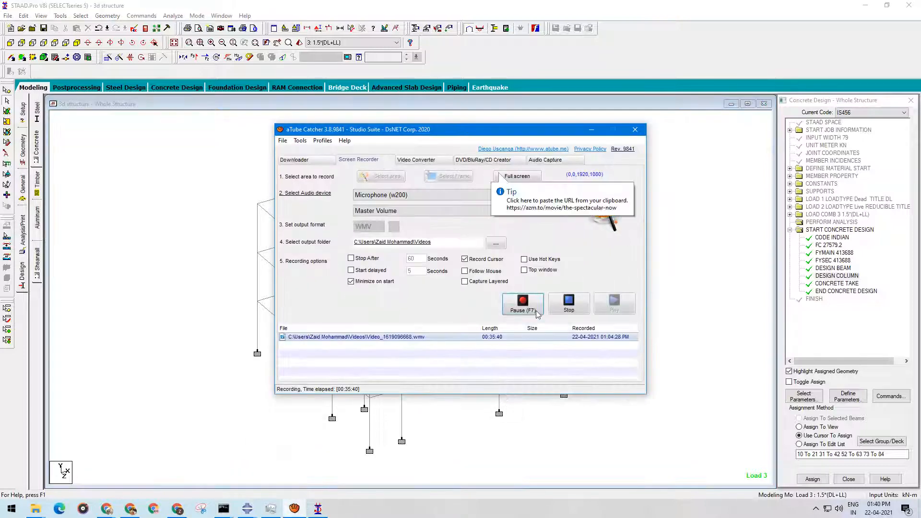